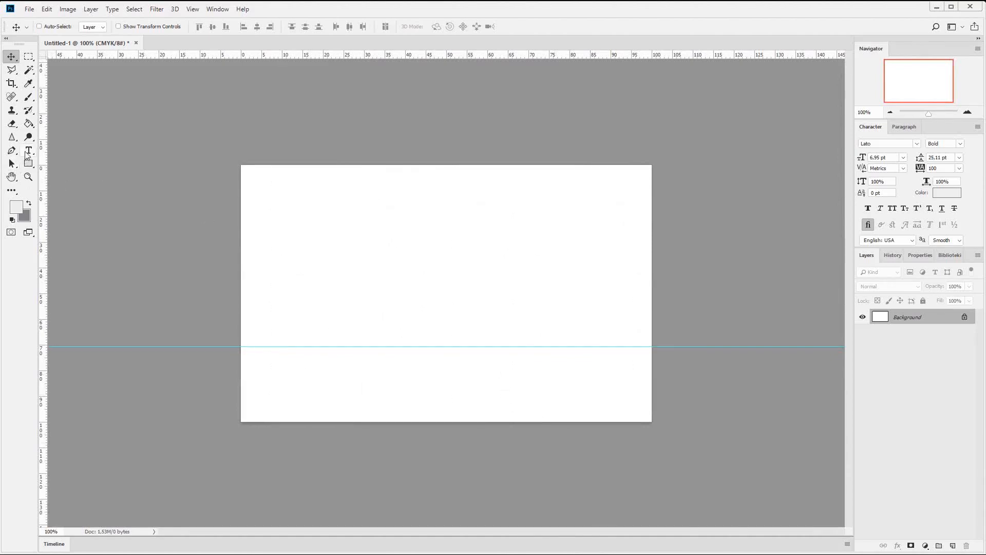
- Activate the Type tool and set the foreground colour to black for the text
left_click(29, 150)
left_click(20, 208)
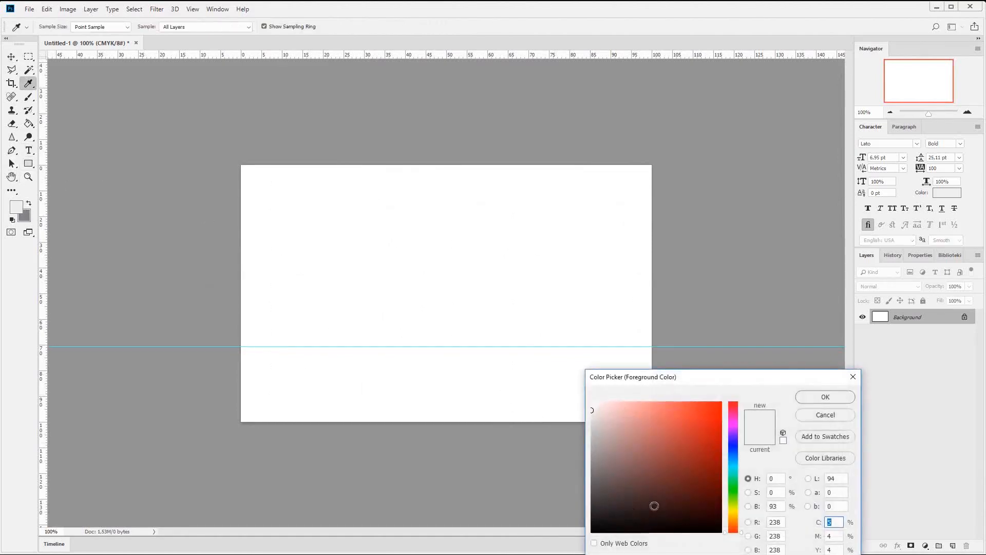
left_click(592, 531)
left_click(823, 397)
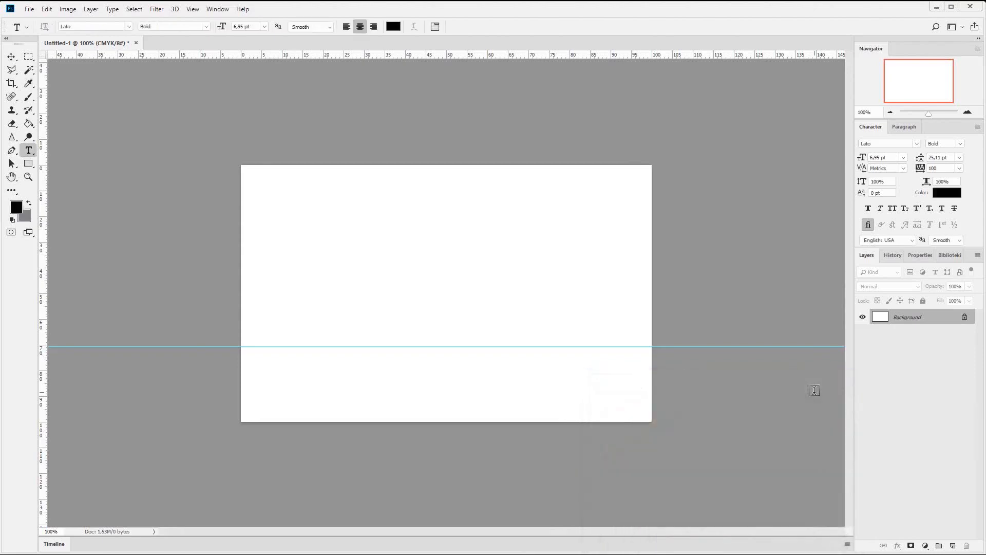
- Create a text box just above the horizontal guide, spanning about 70% of the canvas width, and enter CATERINGLAND
left_click_drag(291, 292, 584, 345)
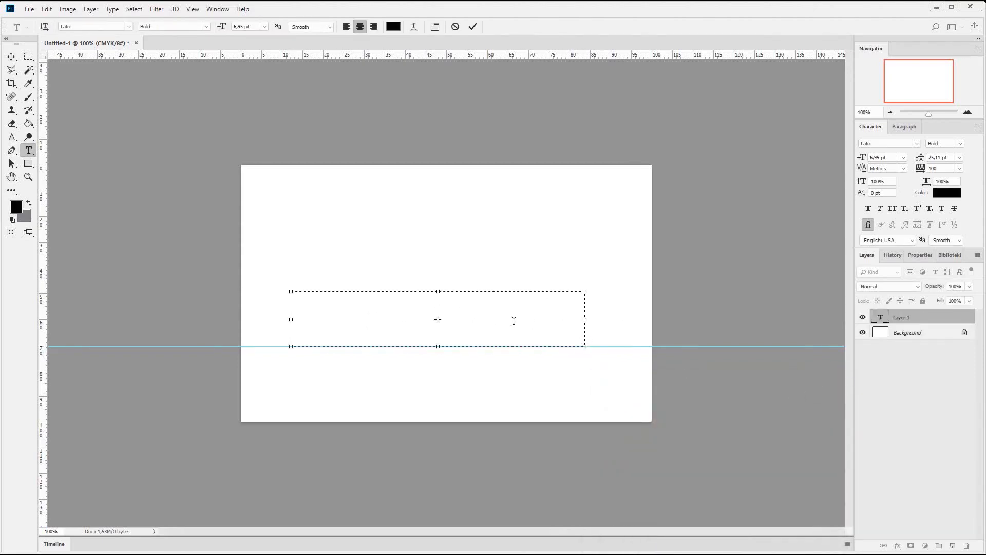
type("CATER")
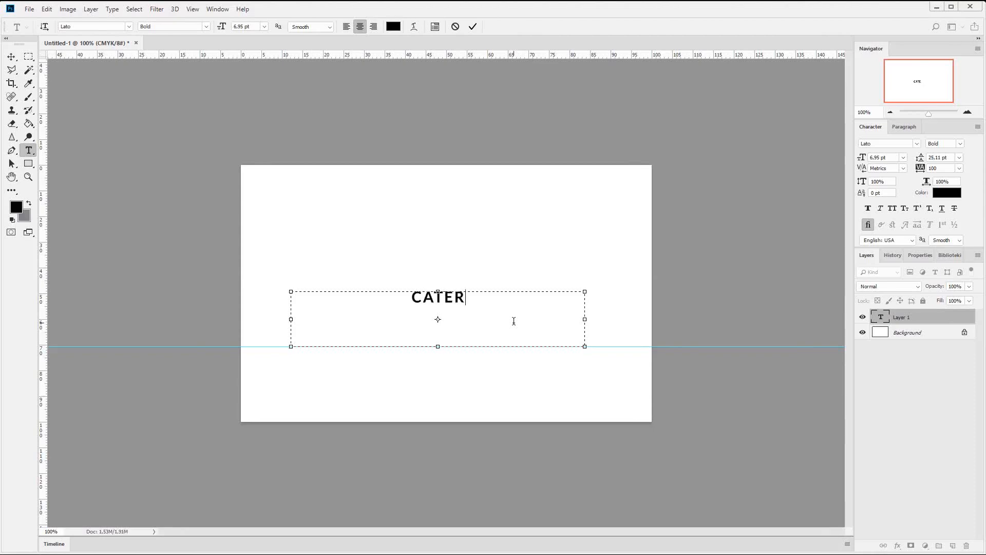
type("INGLAND")
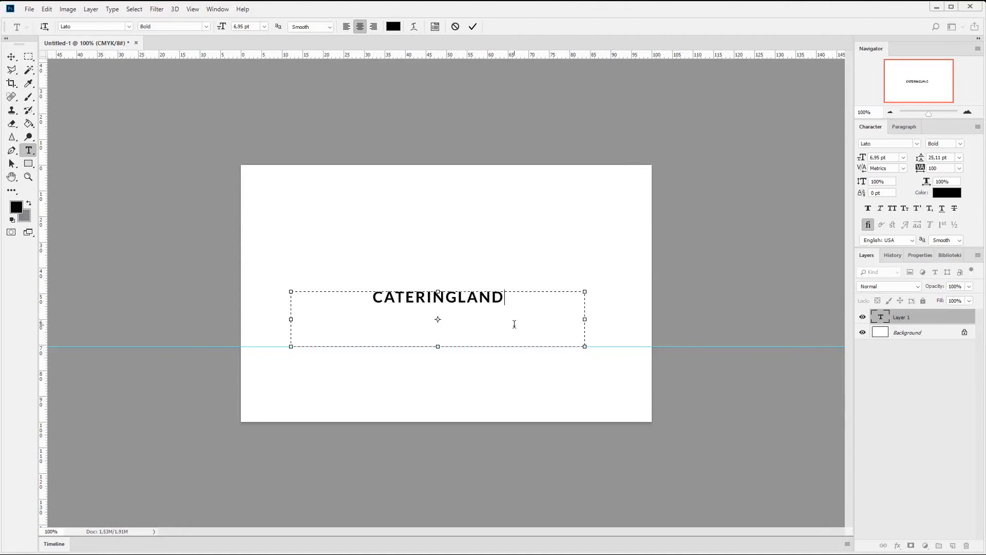
- Select the whole word CATERINGLAND and set its font to OptimusPrincepsSemiBold
left_click_drag(521, 307, 317, 296)
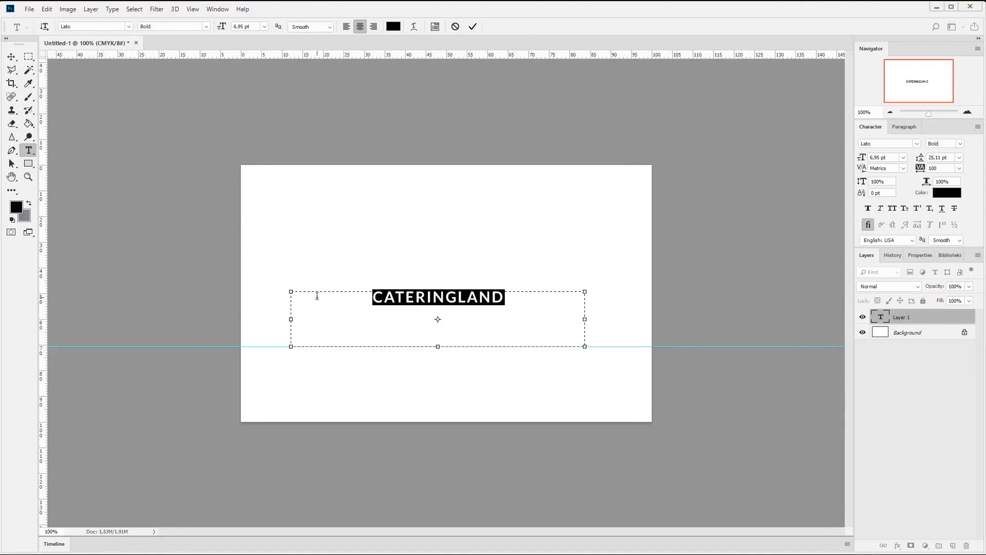
left_click(129, 27)
left_click_drag(269, 78, 271, 398)
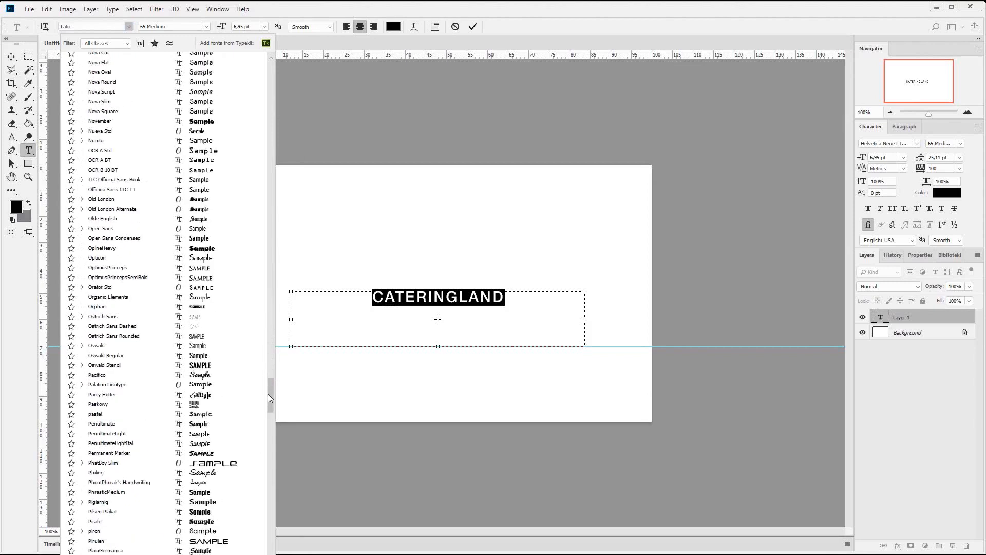
left_click(131, 280)
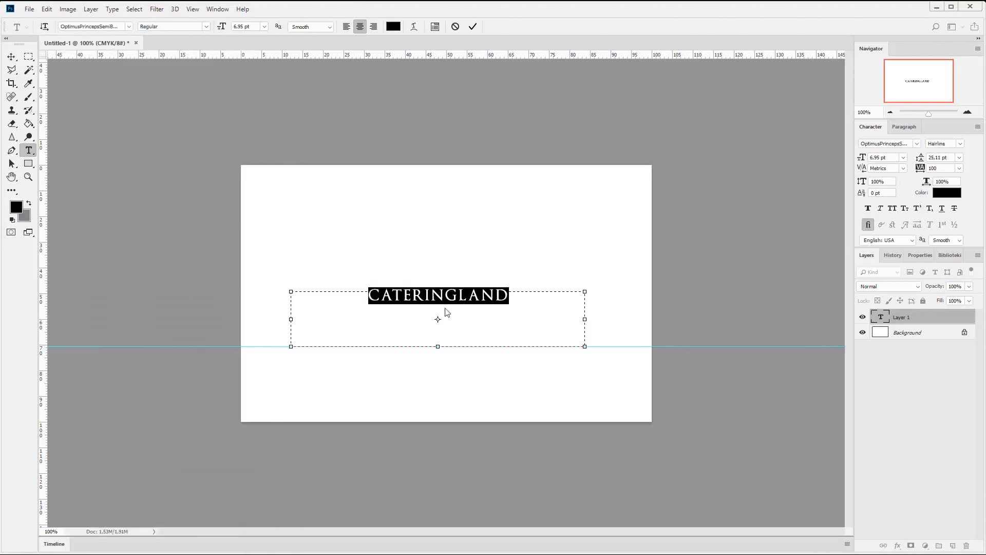
- Try font sizes of 36, 30, 24, 18 and 16 pt on CATERINGLAND and settle on 14 pt
left_click(265, 26)
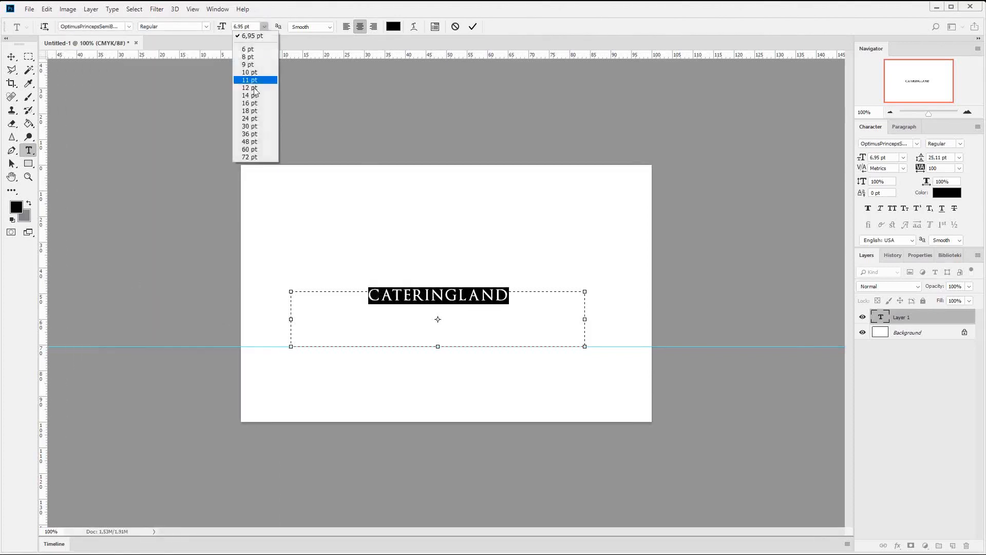
left_click(256, 133)
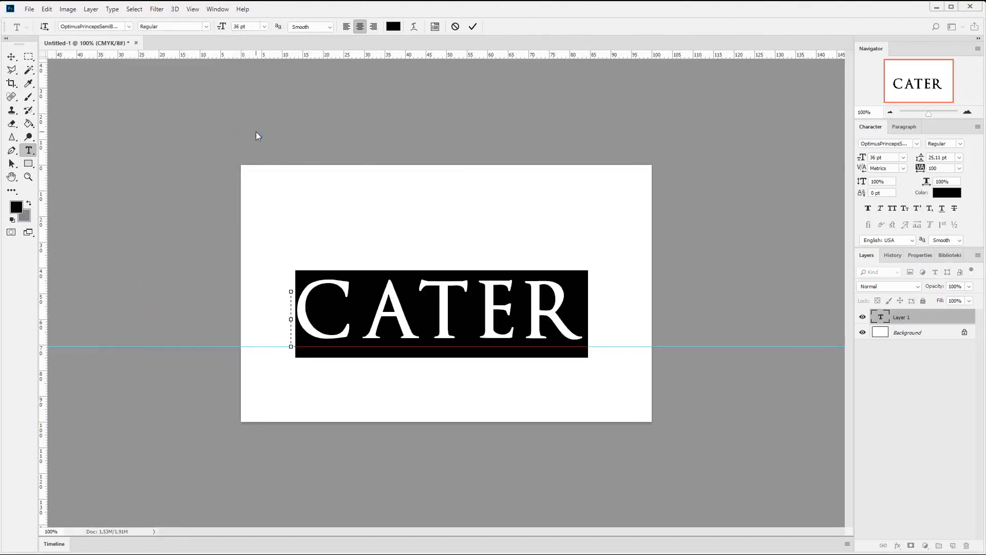
left_click(264, 26)
left_click(252, 126)
left_click(264, 26)
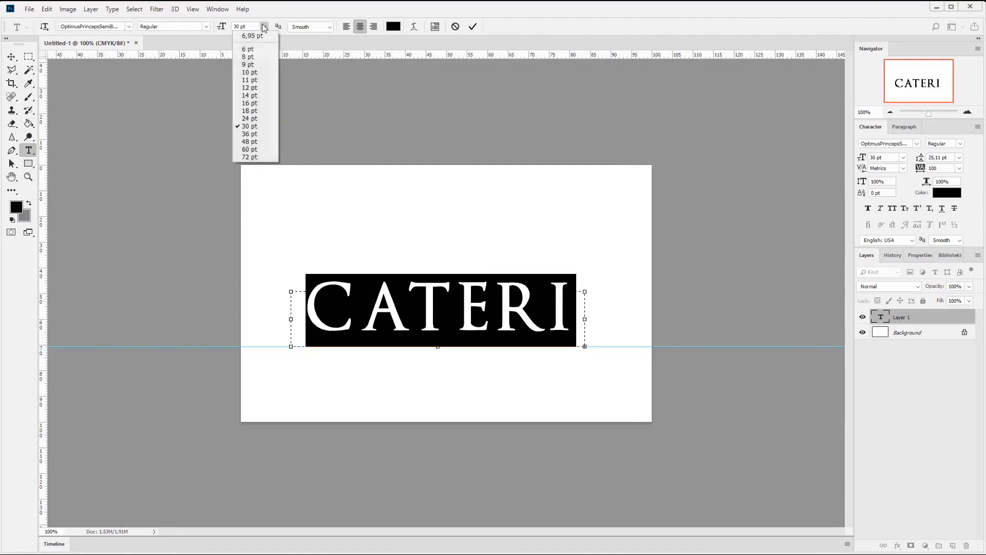
left_click(251, 119)
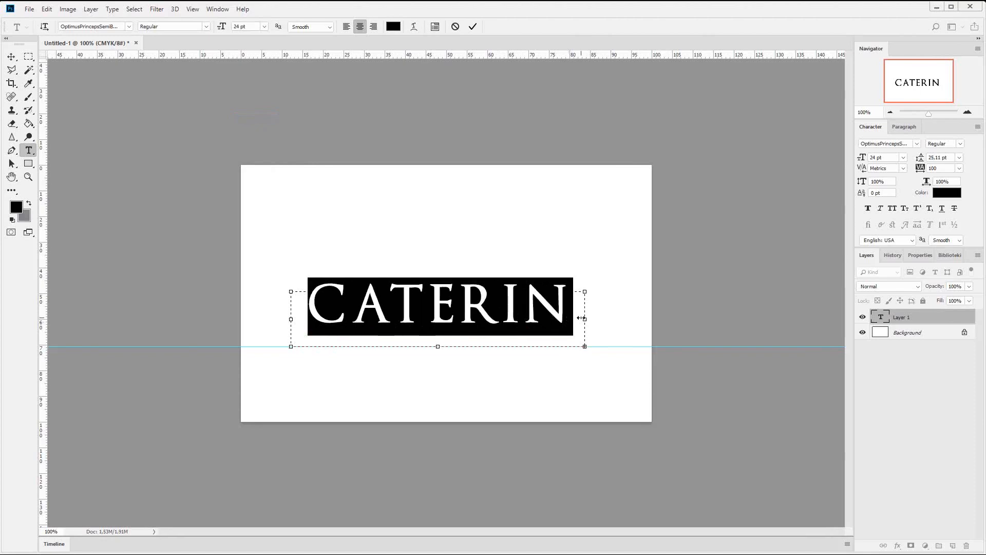
left_click(264, 26)
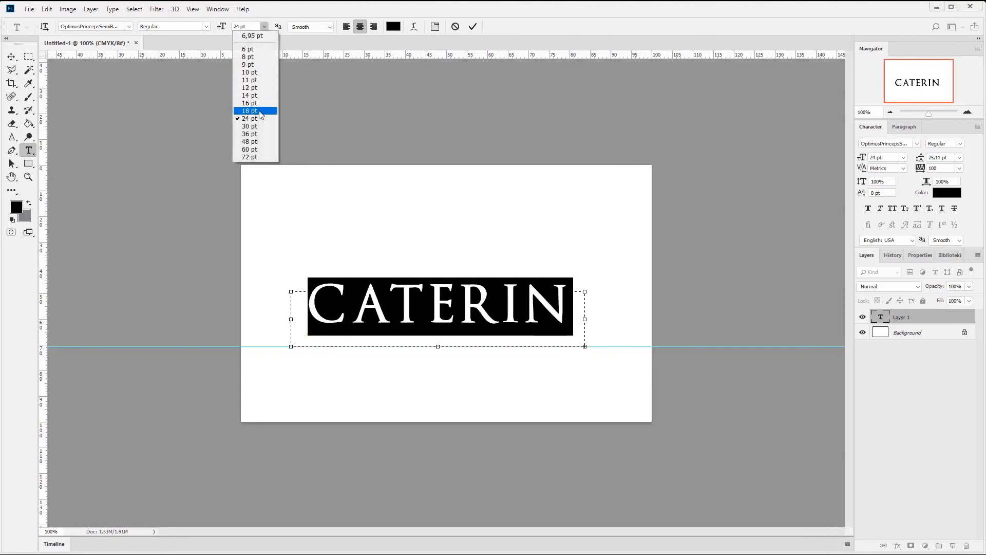
left_click(259, 110)
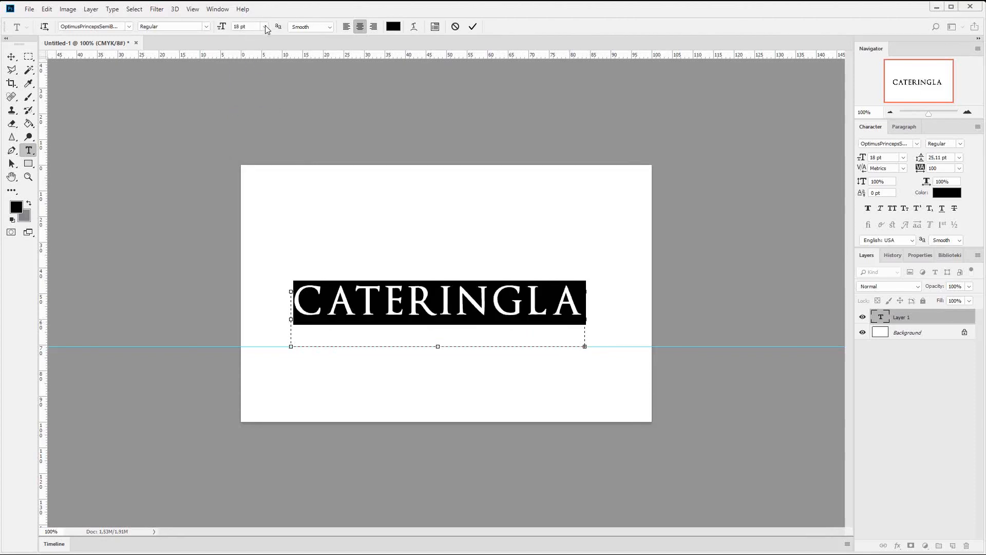
left_click(266, 26)
left_click(258, 100)
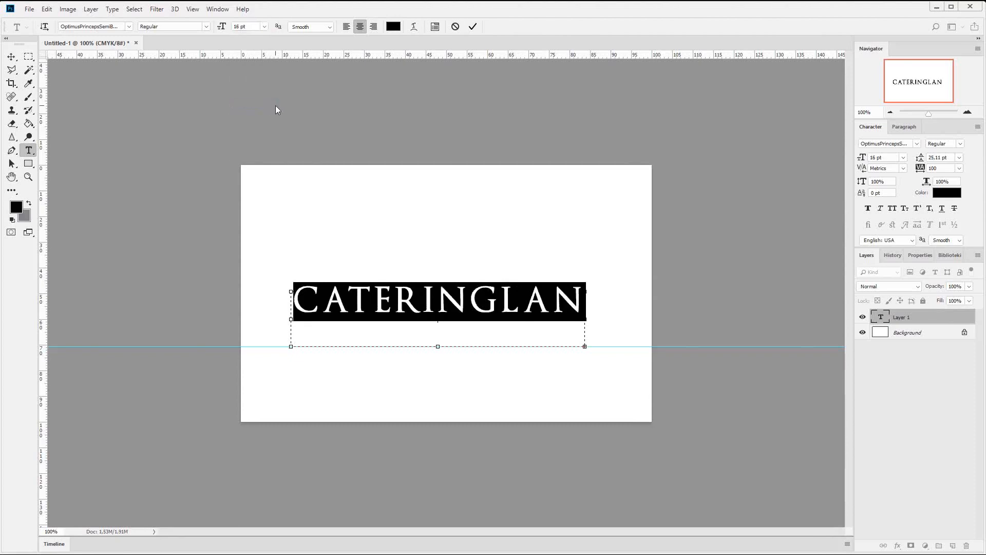
left_click(264, 26)
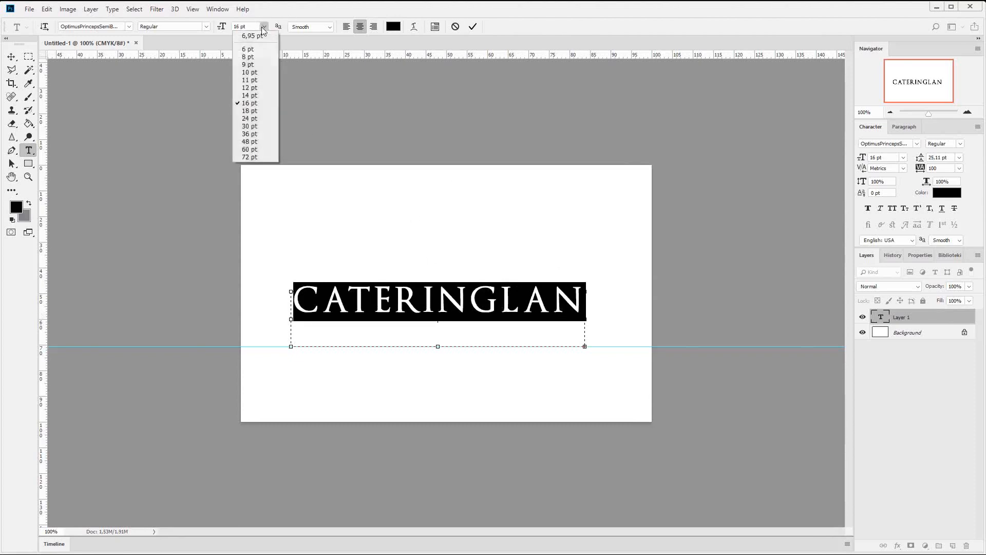
left_click(239, 92)
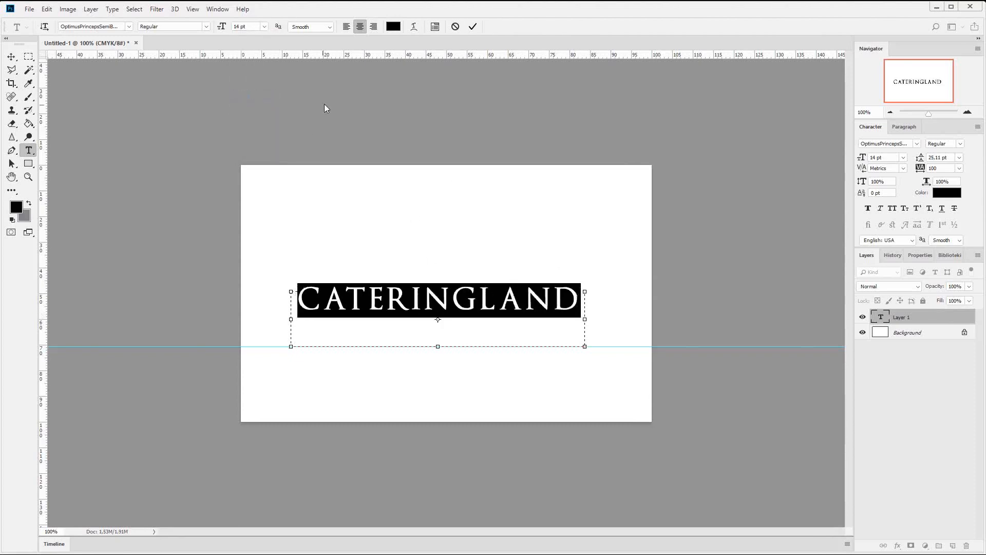
- Enlarge only the initial C of CATERINGLAND, trying 18 pt and settling on 20 pt
left_click_drag(320, 291, 305, 289)
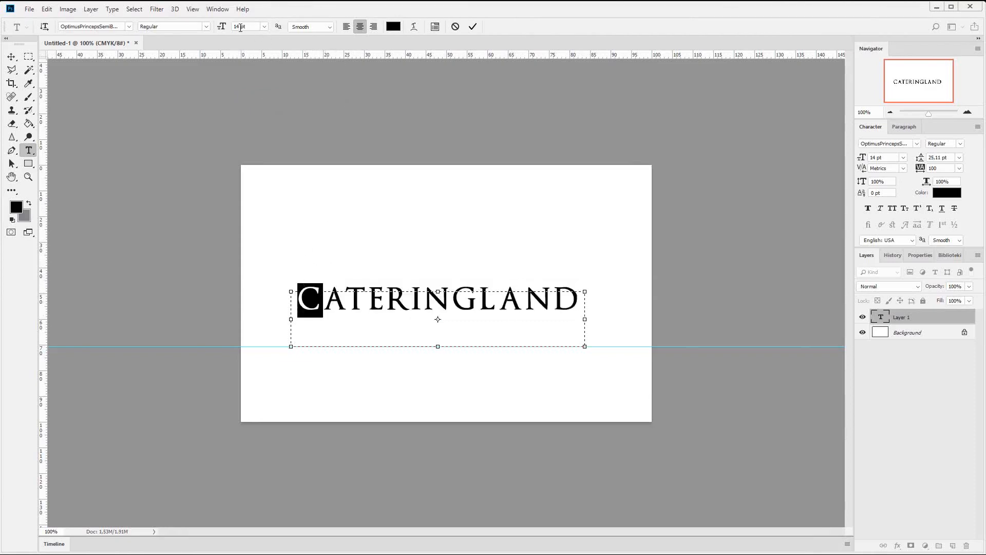
left_click(239, 26)
key("Return")
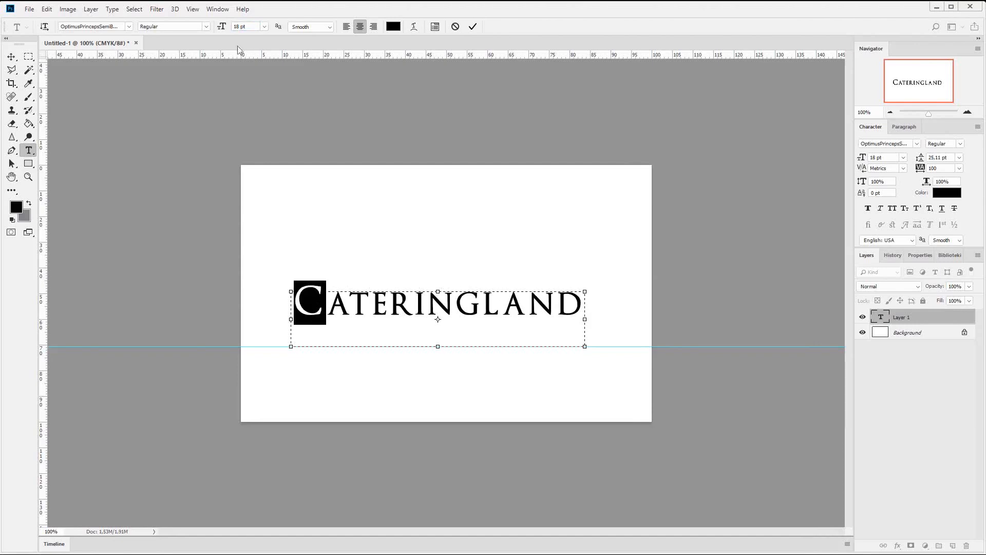
left_click(238, 26)
type("20")
key("Return")
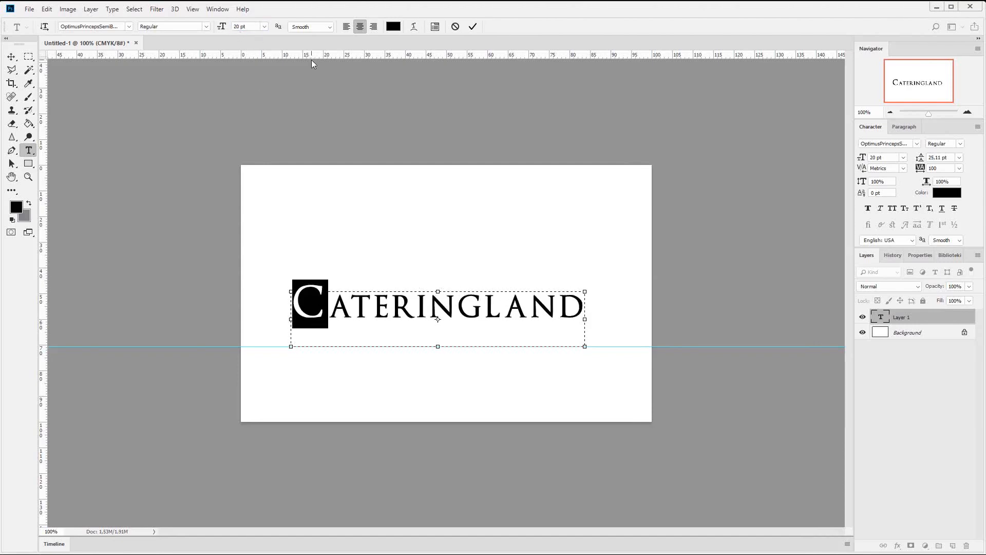
- Move the CATERINGLAND text down onto the horizontal guide and add a vertical guide at the canvas centre, 50%
left_click(11, 56)
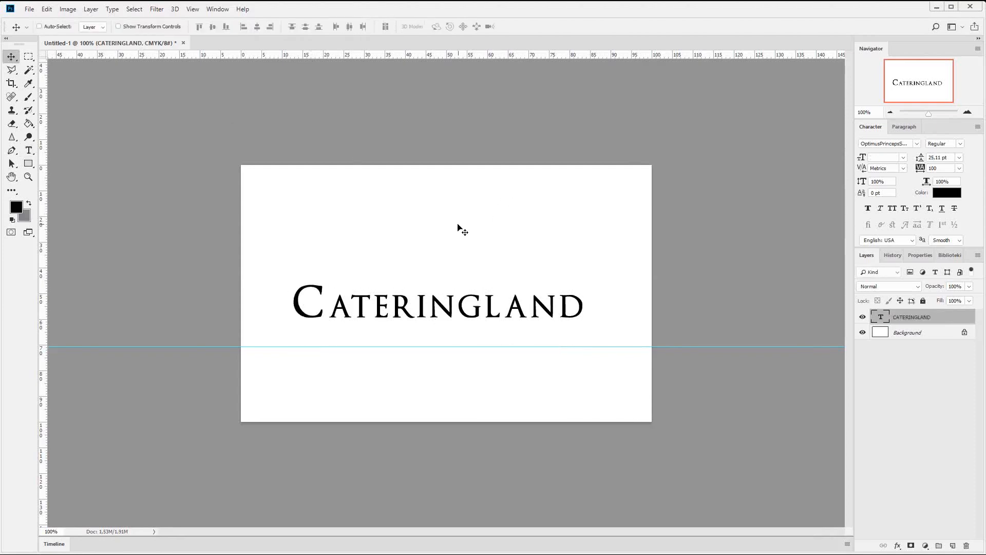
left_click_drag(457, 239, 457, 270)
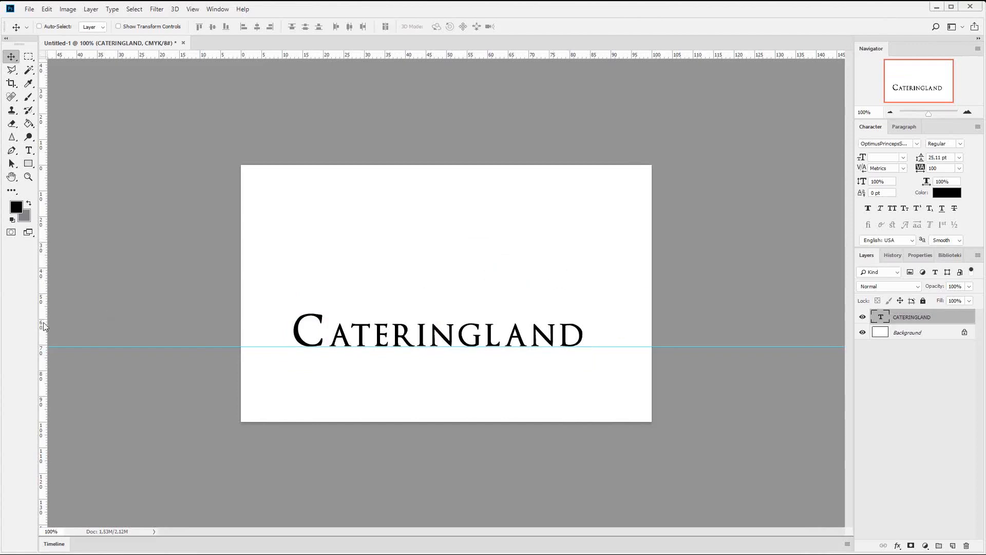
left_click_drag(44, 327, 447, 318)
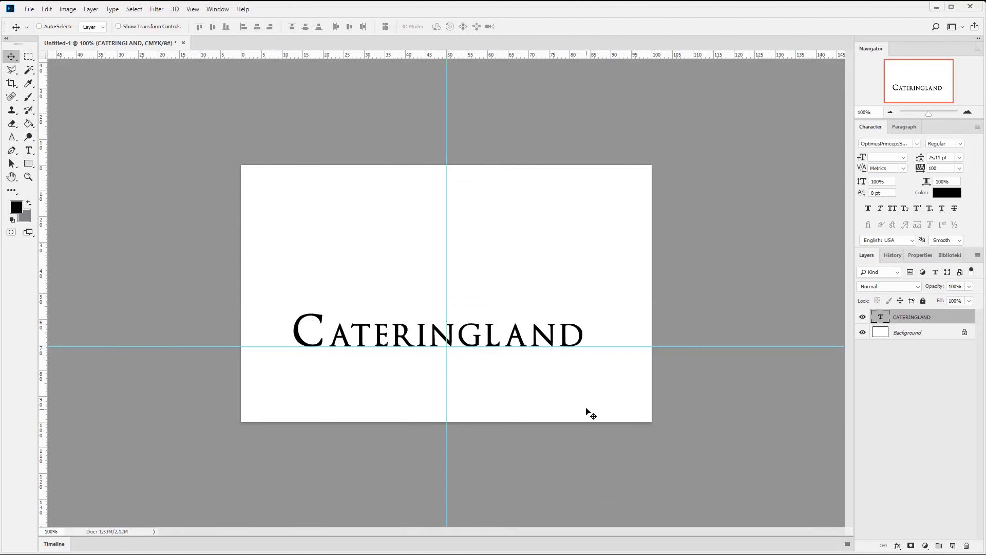
- Centre the CATERINGLAND text on the vertical guide with Free Transform and fine-tune its height against the horizontal guide
key("ctrl+t")
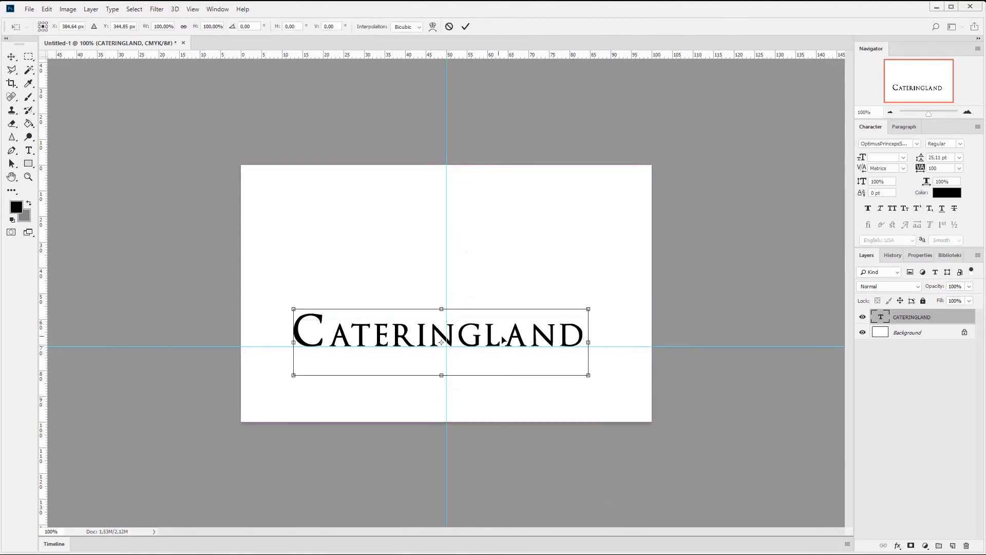
left_click_drag(500, 341, 506, 341)
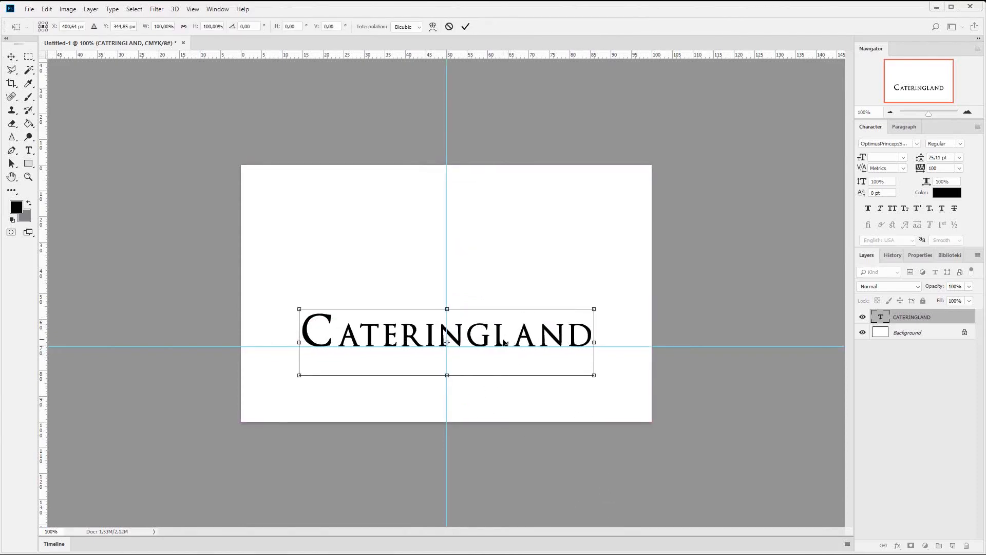
key("Right")
key("Right")
key("Down")
key("Down")
key("Down")
key("Down")
key("Down")
key("Down")
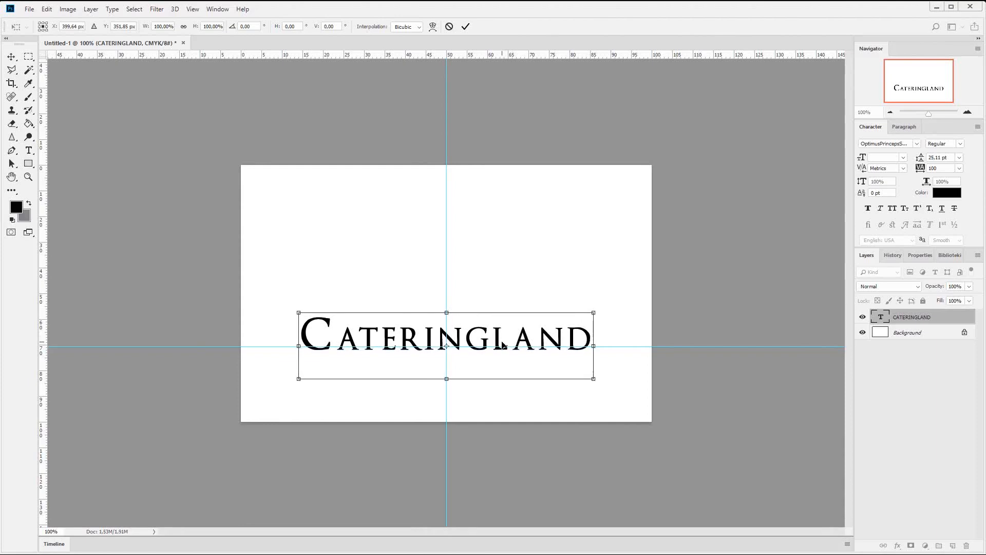
key("Up")
key("Up")
key("Up")
key("Up")
key("Up")
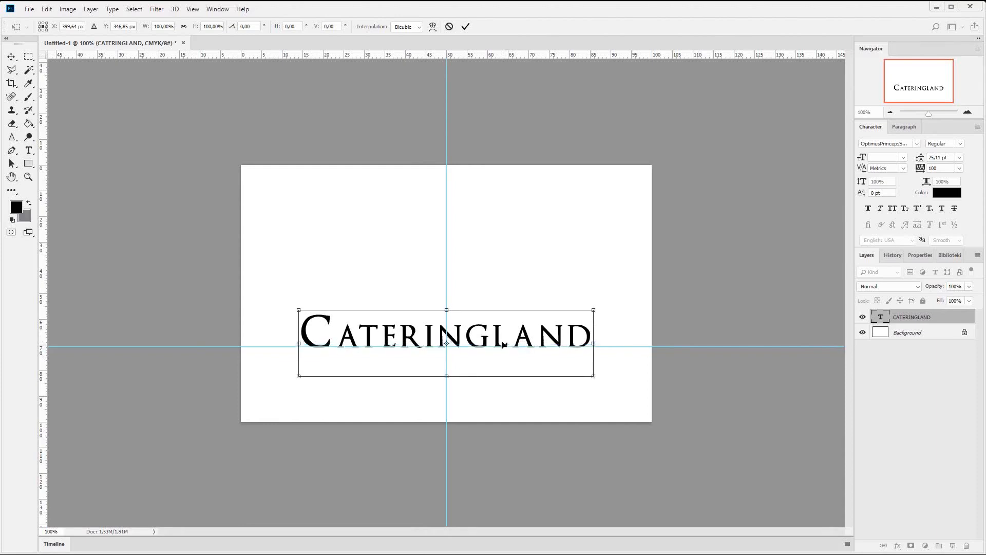
key("Return")
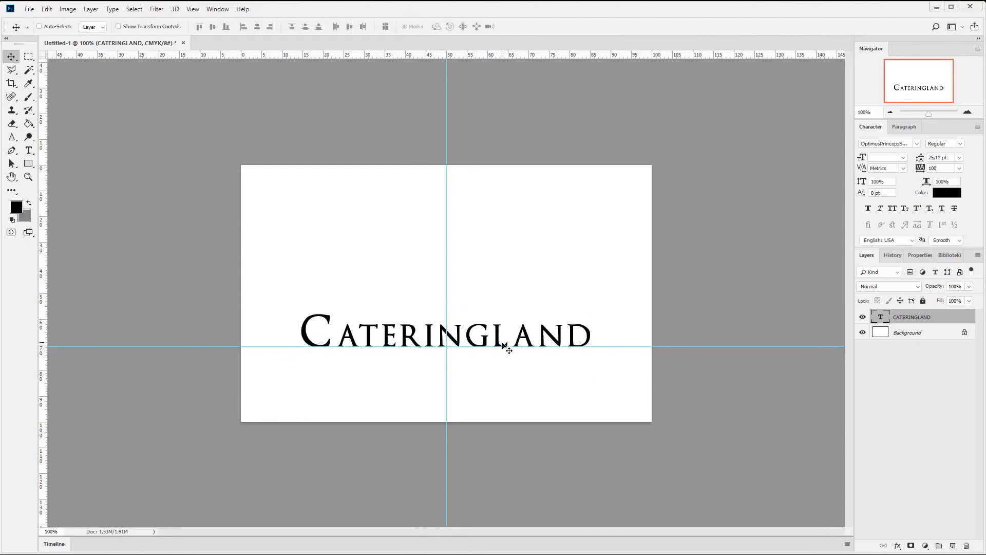
- Duplicate the CATERINGLAND text layer and move the copy directly below the original, under the horizontal guide
right_click(918, 323)
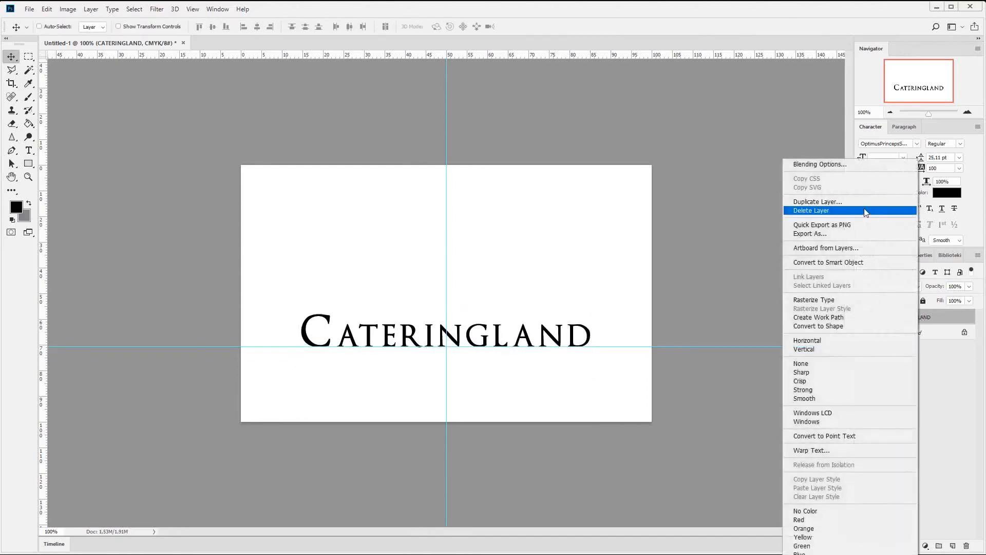
left_click(867, 202)
key("Return")
left_click_drag(518, 333, 516, 373)
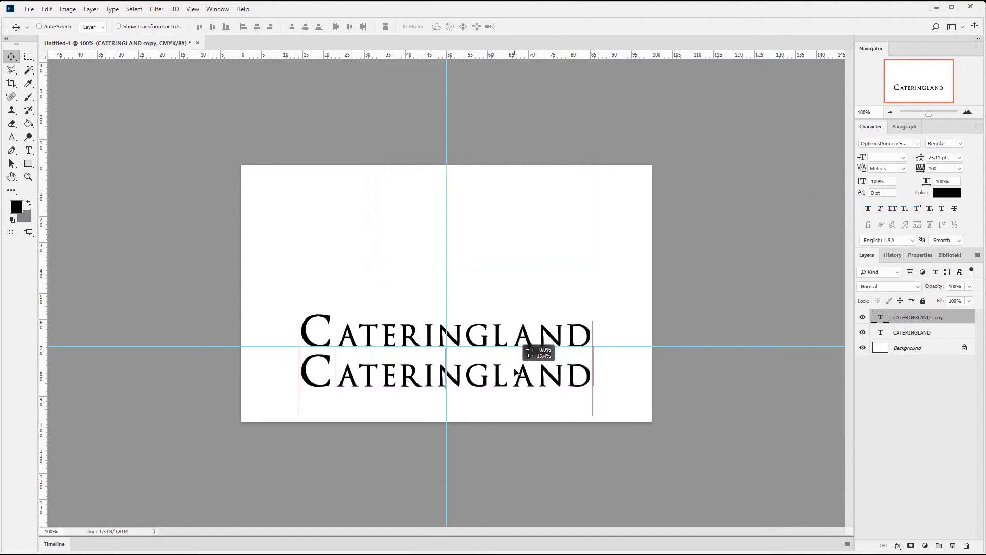
- Replace the copied layer's text with TASTE OF HEAVEN and set its size to 10 pt
double_click(883, 319)
type("TA")
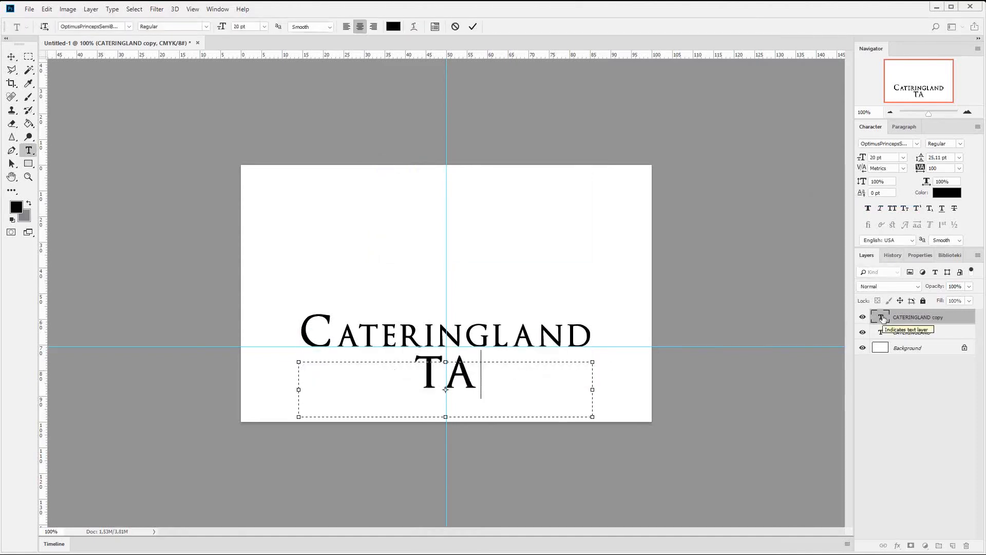
type("STE OF")
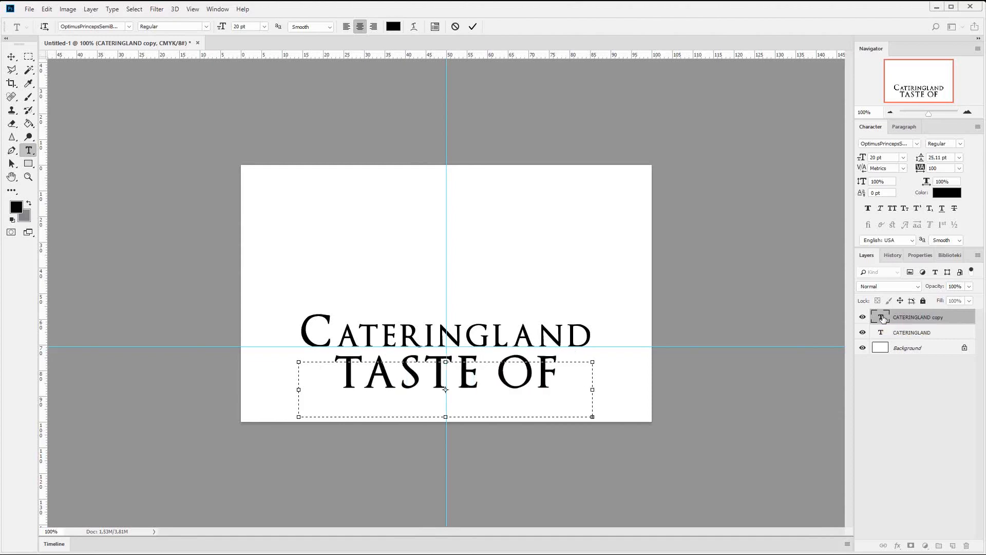
double_click(883, 318)
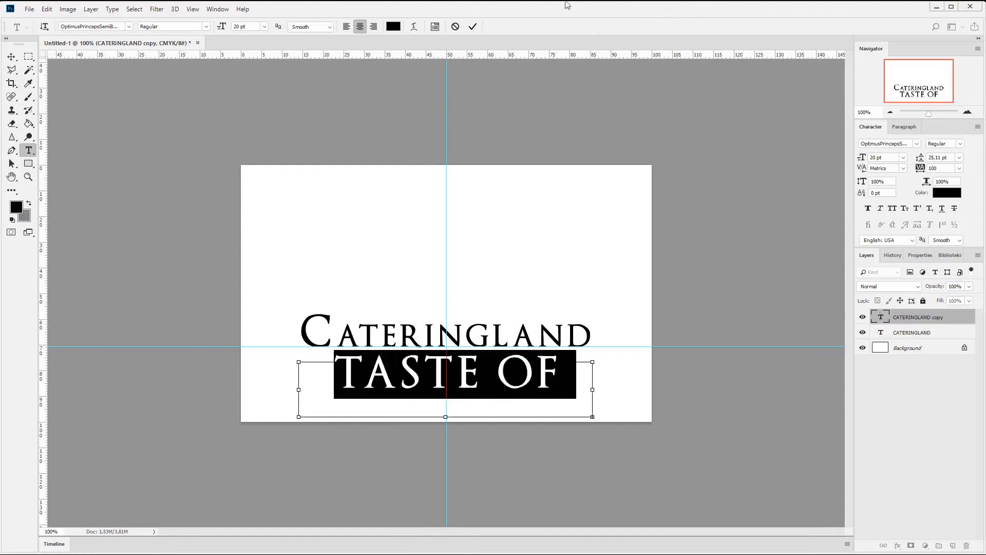
left_click(266, 27)
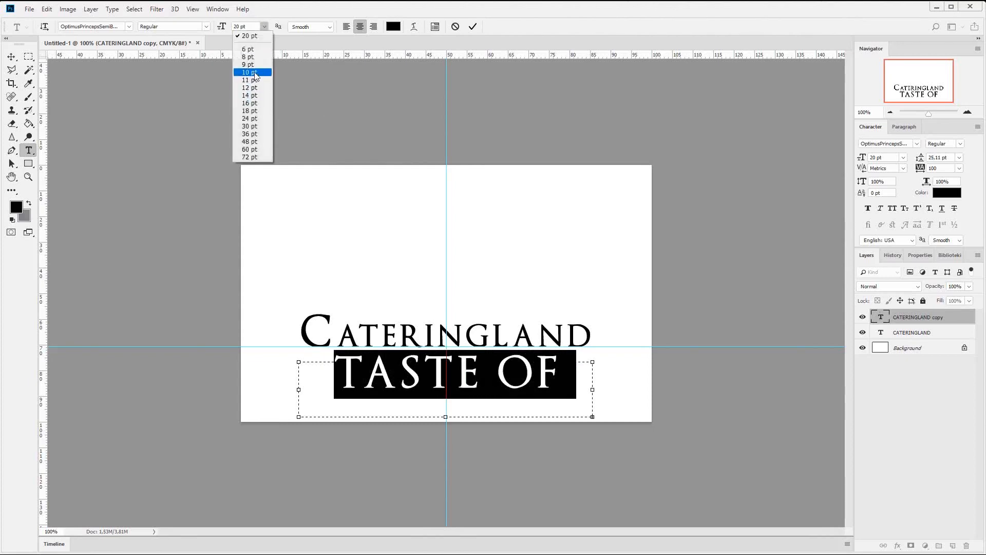
left_click(252, 69)
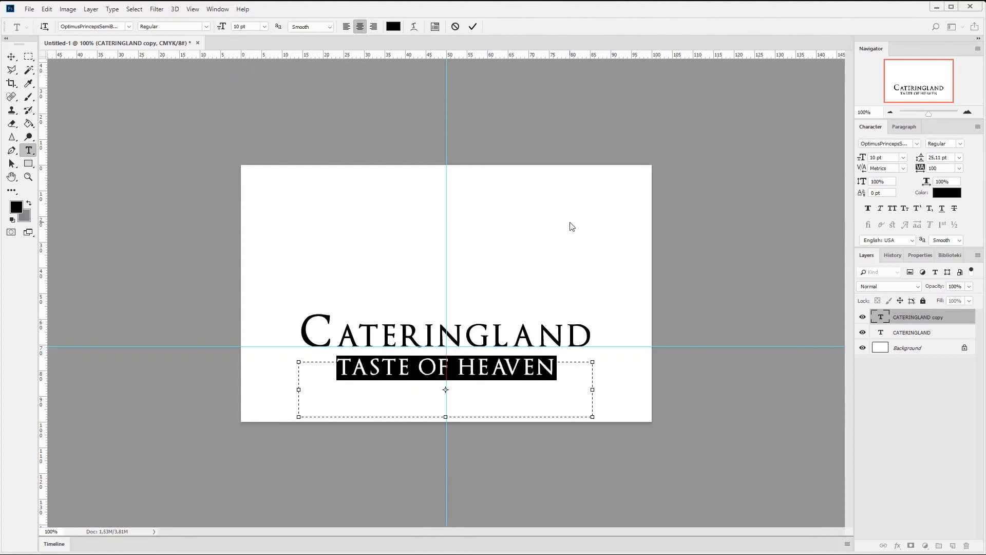
- Set the TASTE OF HEAVEN tagline to Open Sans Semibold at 6 pt
left_click(128, 26)
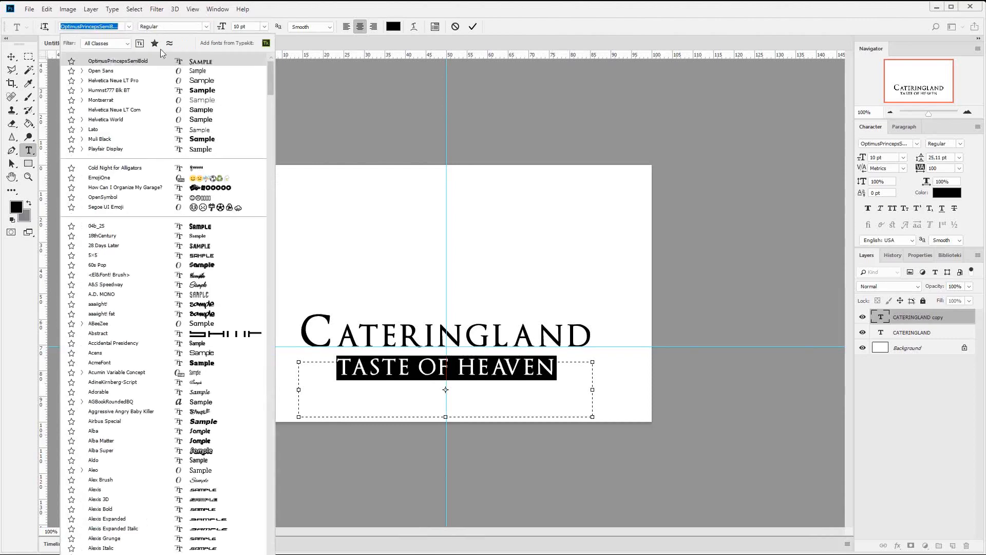
left_click(126, 71)
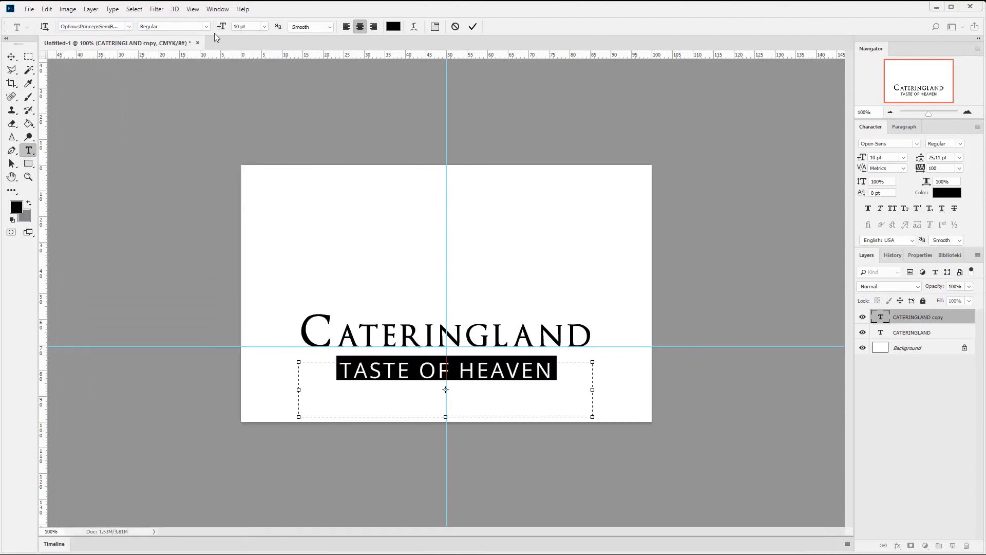
double_click(240, 25)
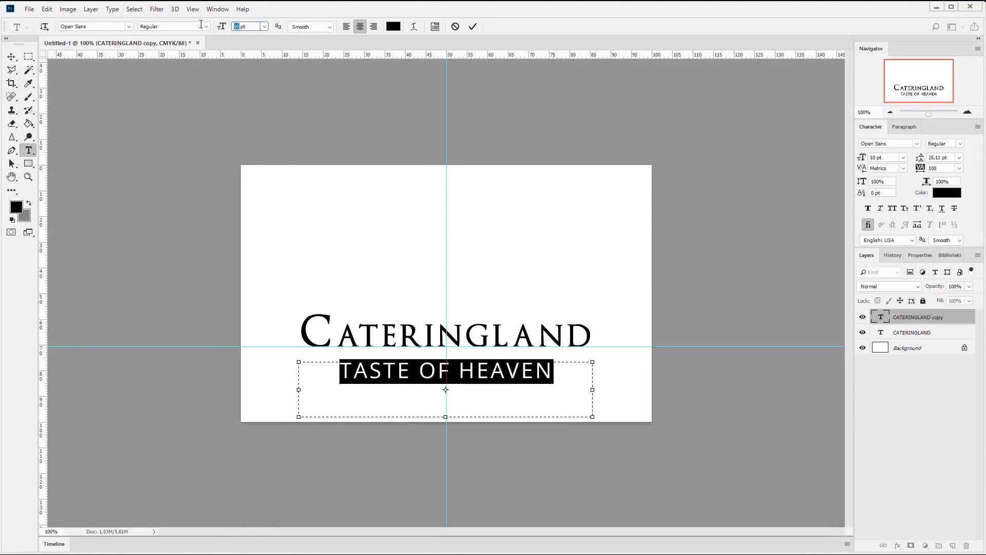
type("6")
key("Return")
left_click(206, 26)
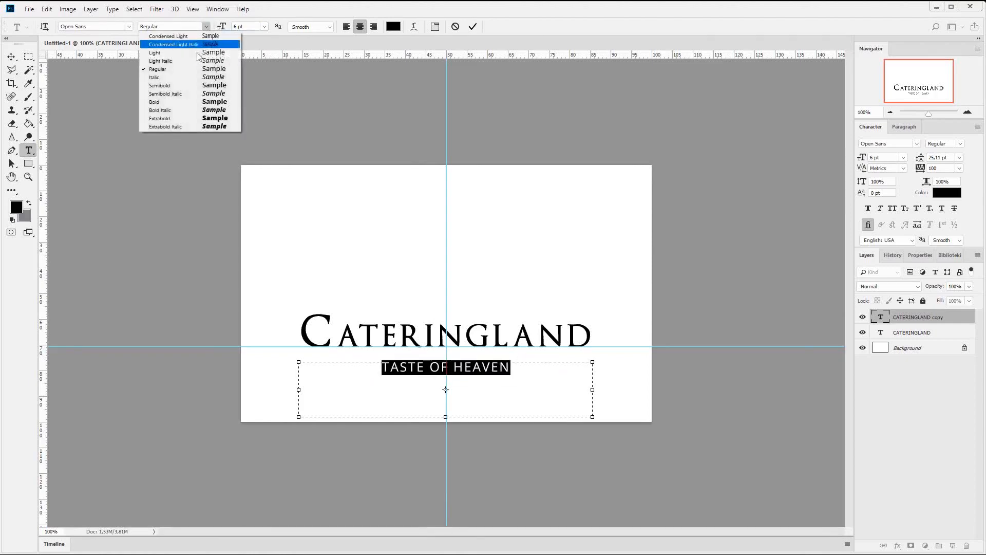
left_click(190, 85)
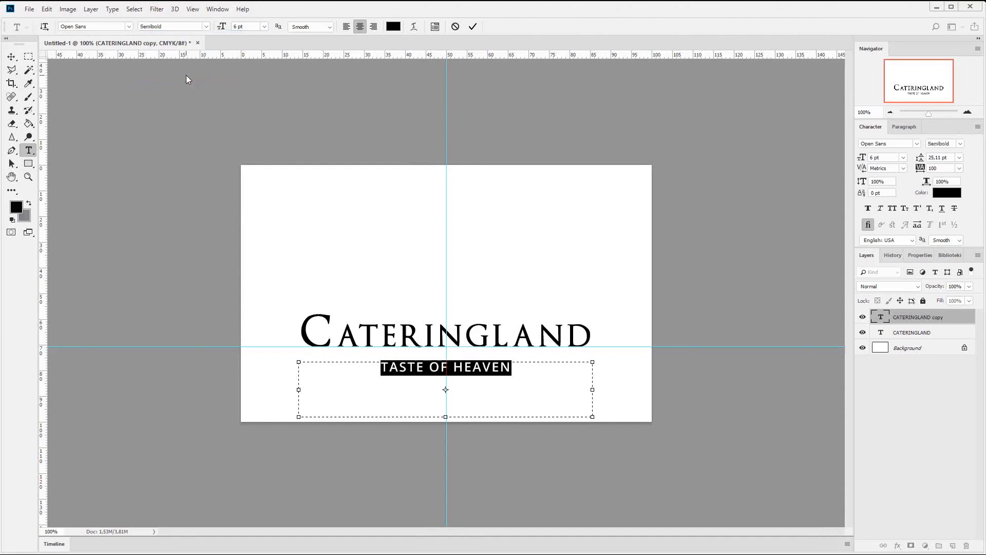
- Commit the tagline text and nudge it slightly right and up, closer to CATERINGLAND
key("Right")
left_click(11, 57)
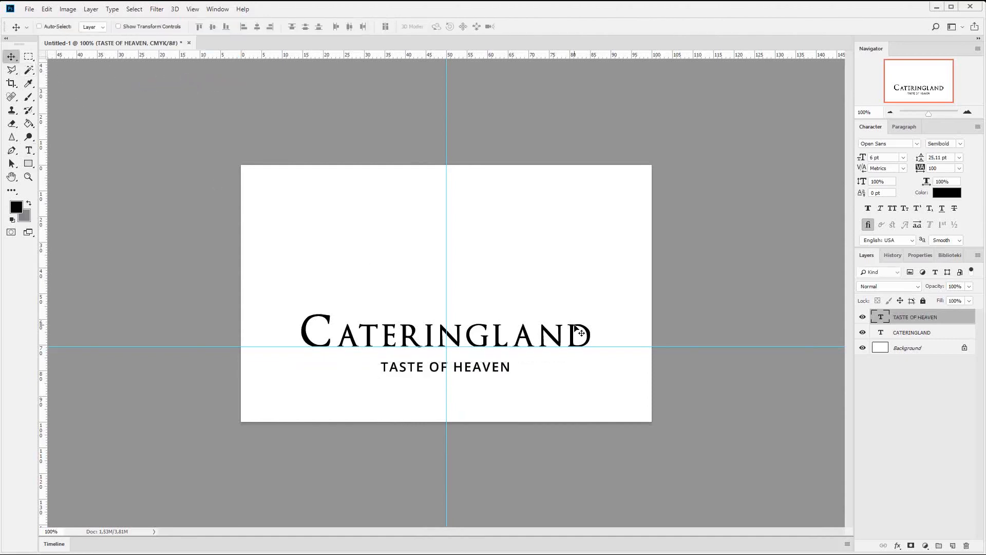
key("Up")
key("Up")
key("Up")
key("Up")
key("Up")
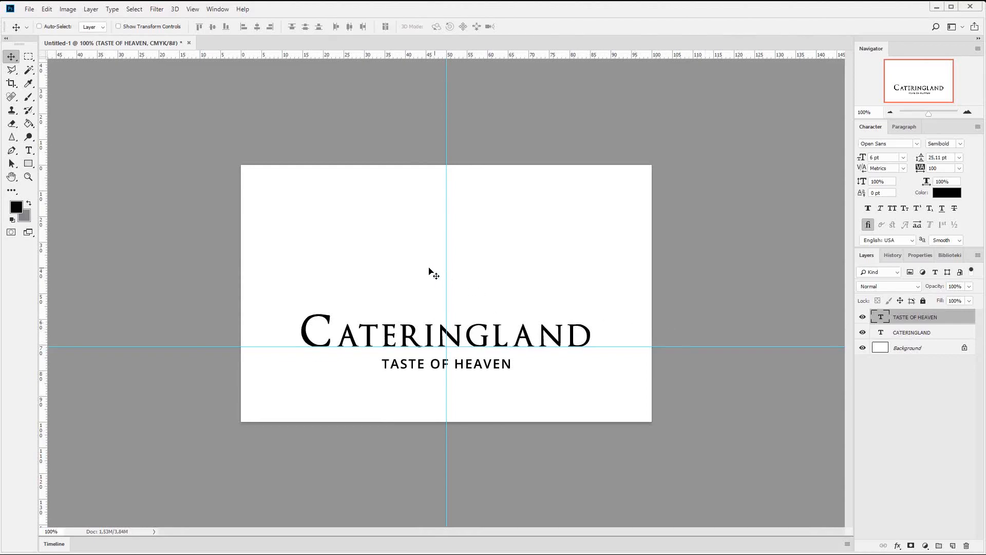
- Draw a horizontal rounded rectangle about 259 × 20 px with a 50 px radius setting above the CATERINGLAND text
left_click(968, 114)
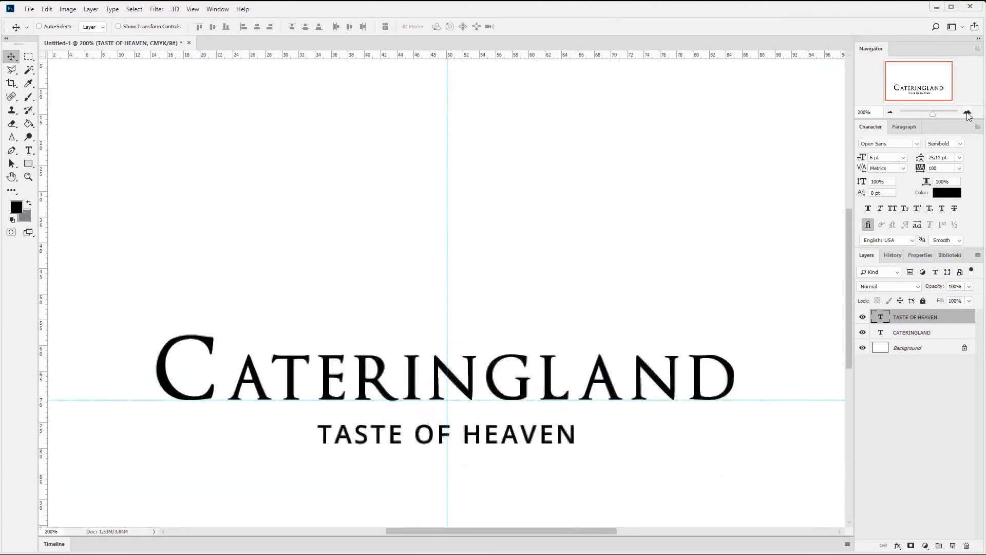
scroll(488, 254, "up", 1)
scroll(488, 254, "up", 1)
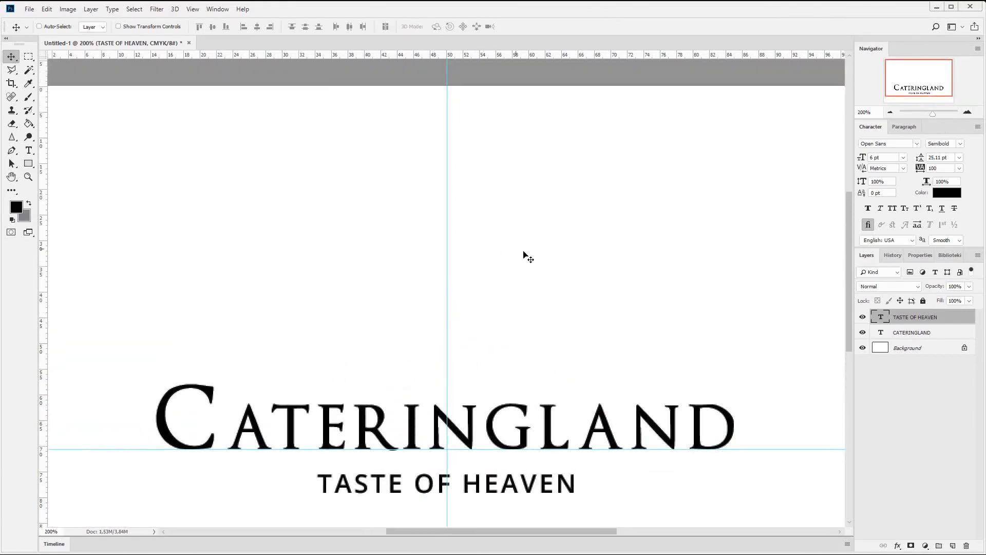
left_click(28, 164)
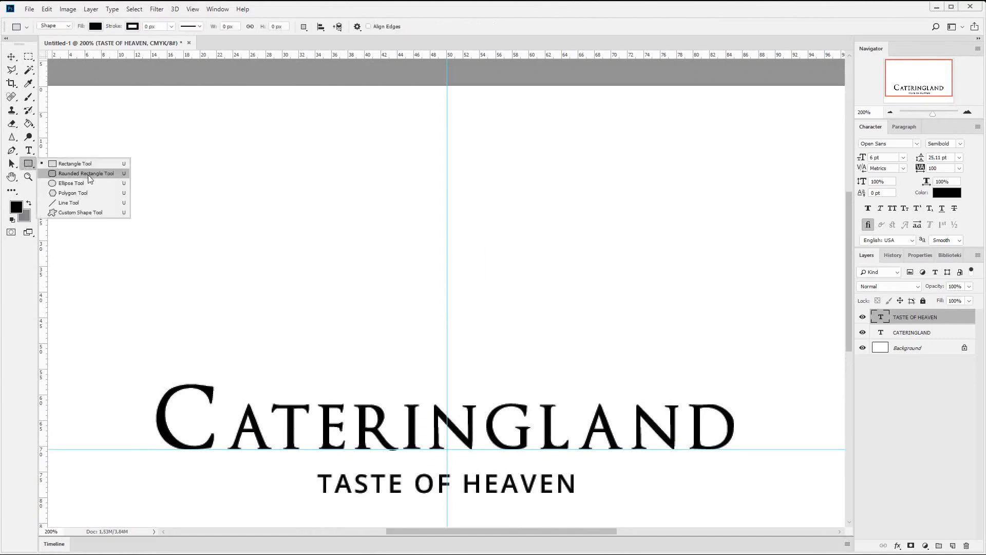
left_click(86, 173)
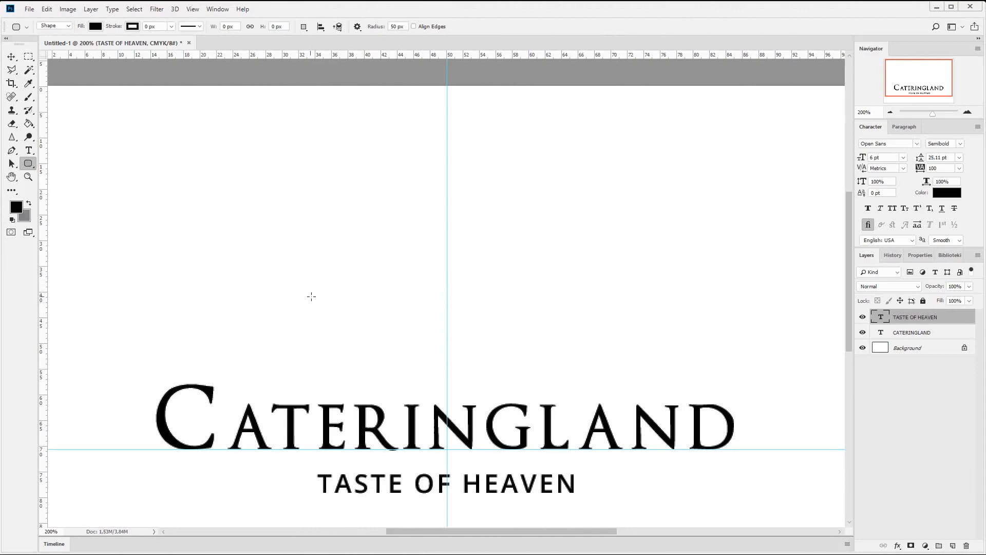
left_click_drag(311, 297, 577, 315)
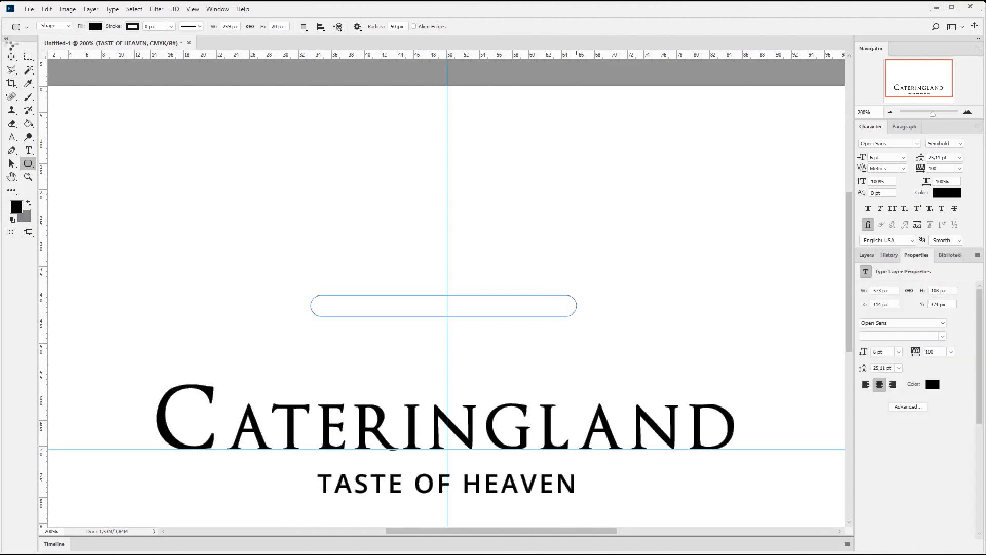
left_click(13, 58)
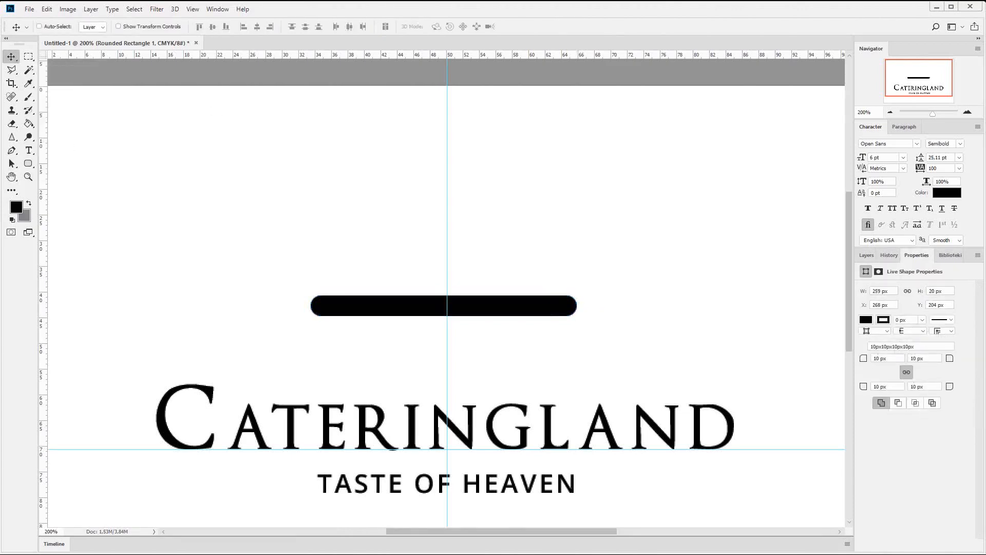
- Set the foreground colour to a coral red, RGB 225, 45, 92
left_click(17, 210)
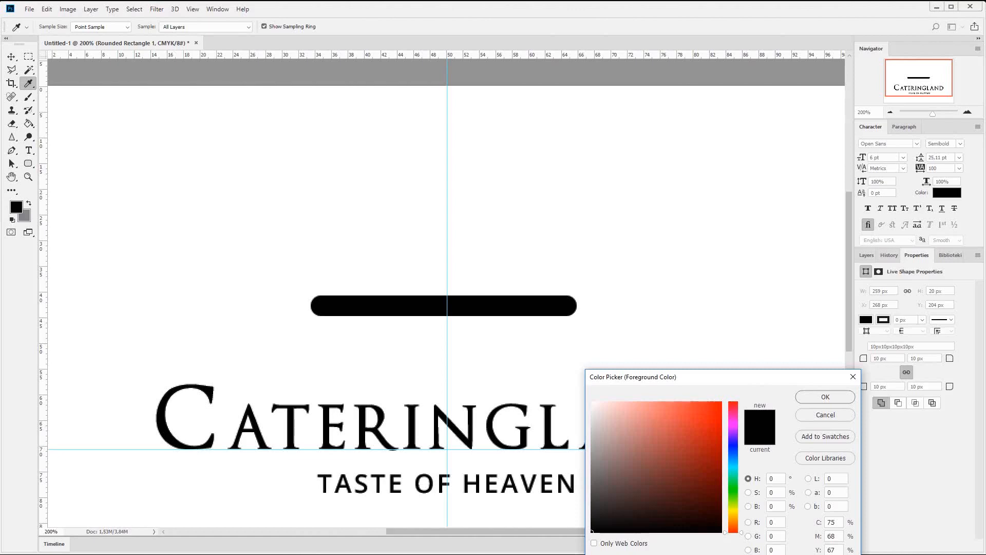
left_click(734, 446)
left_click(713, 410)
left_click(733, 403)
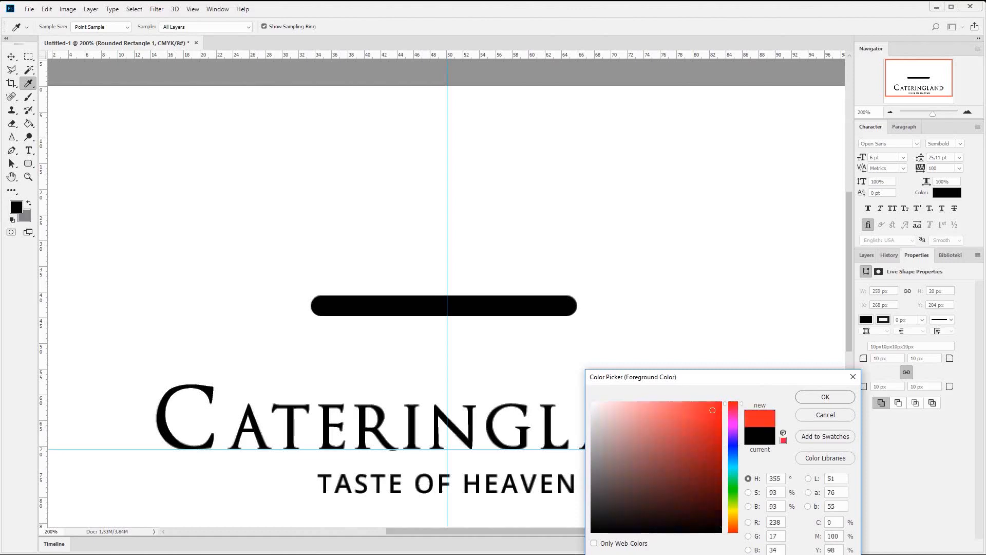
left_click(733, 484)
left_click(721, 417)
left_click(733, 446)
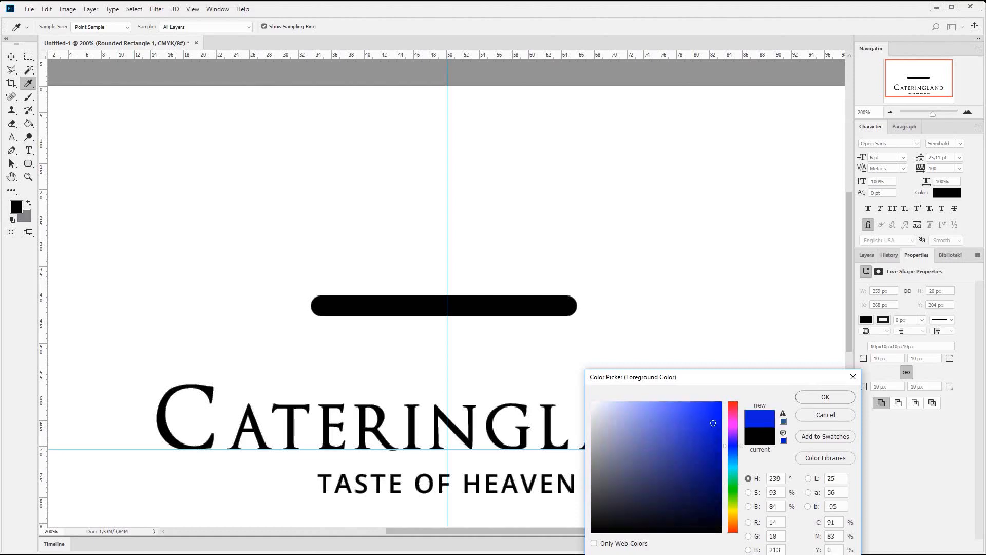
left_click(733, 407)
left_click(696, 416)
left_click(817, 398)
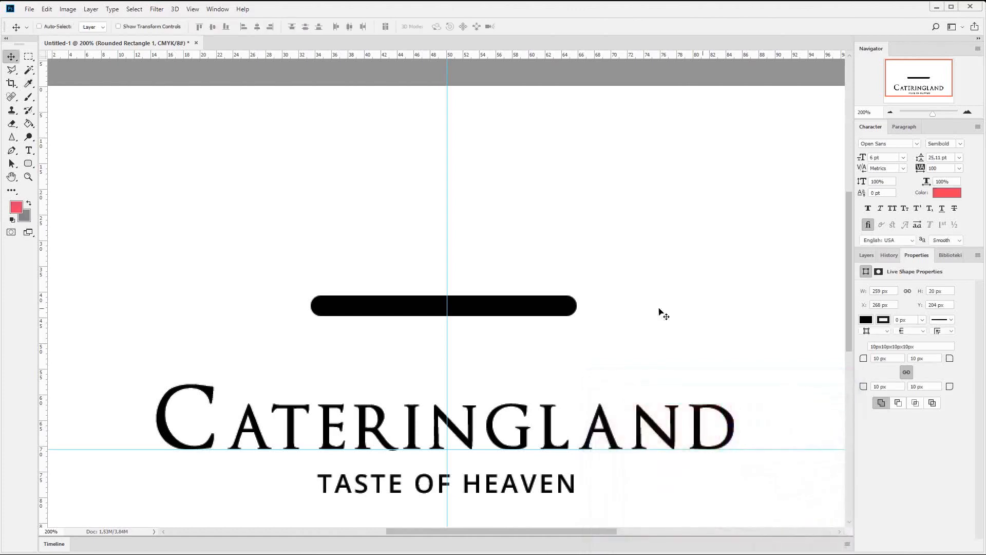
- Copy the foreground colour's code into the rounded rectangle's fill, and move the bar down closer to the CATERINGLAND text
left_click(17, 207)
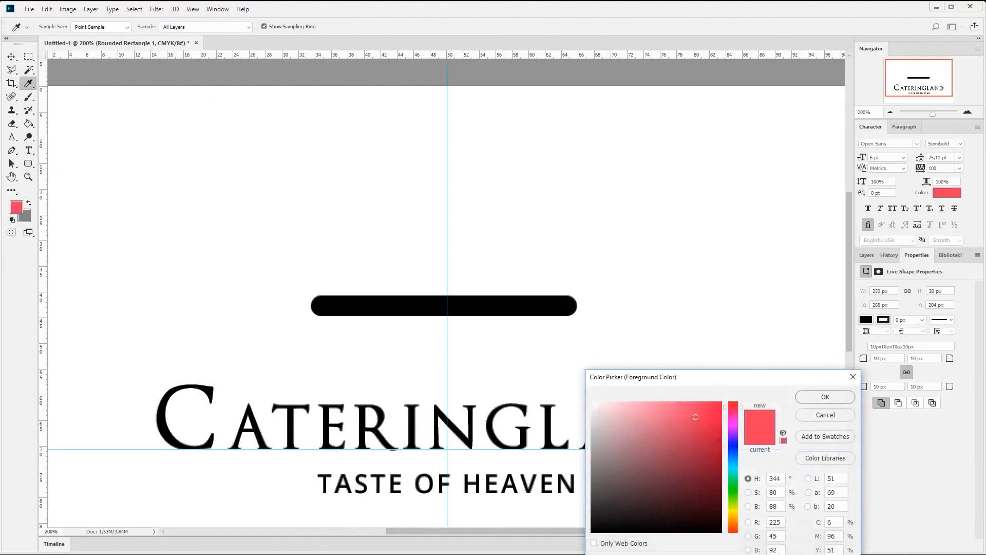
left_click(826, 415)
key("v")
left_click(868, 255)
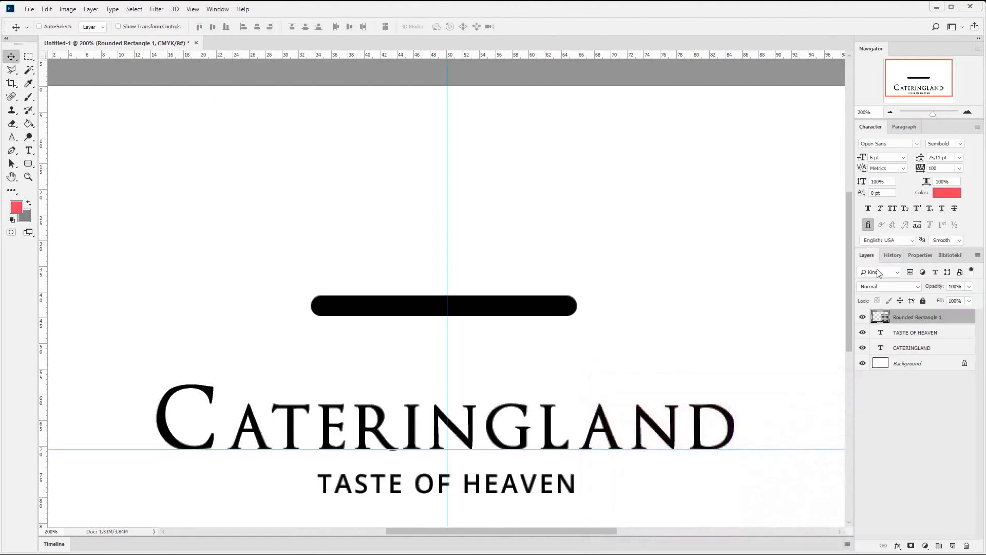
double_click(880, 316)
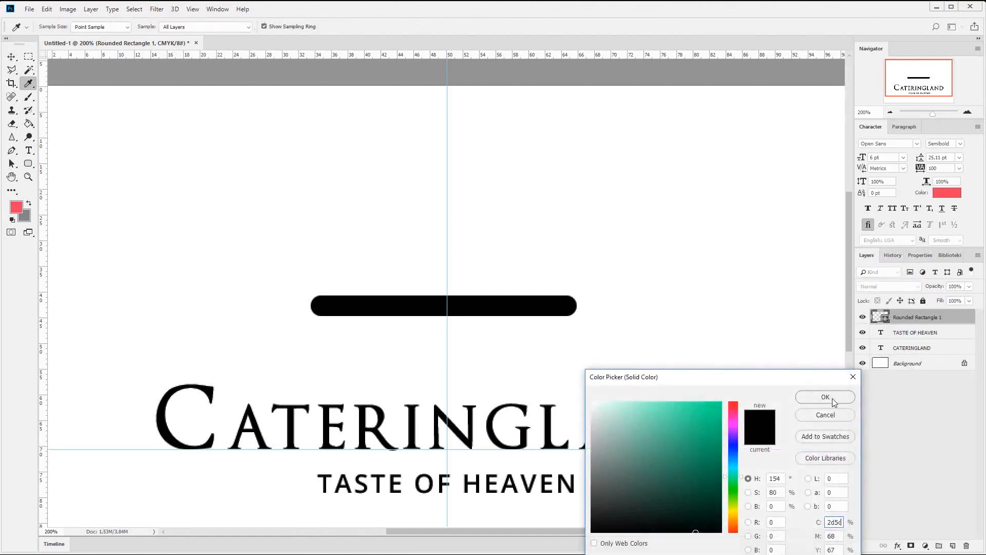
left_click(826, 397)
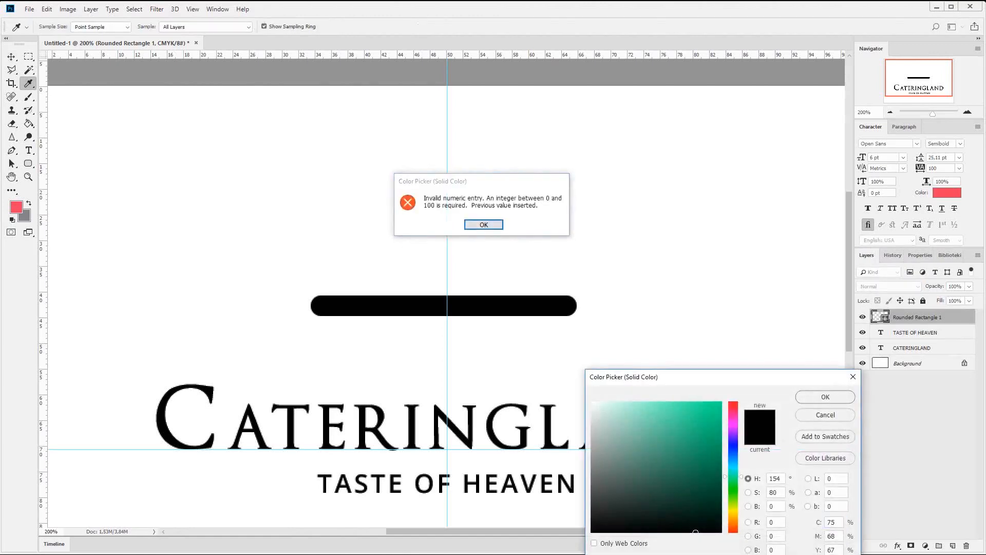
left_click(494, 224)
double_click(775, 554)
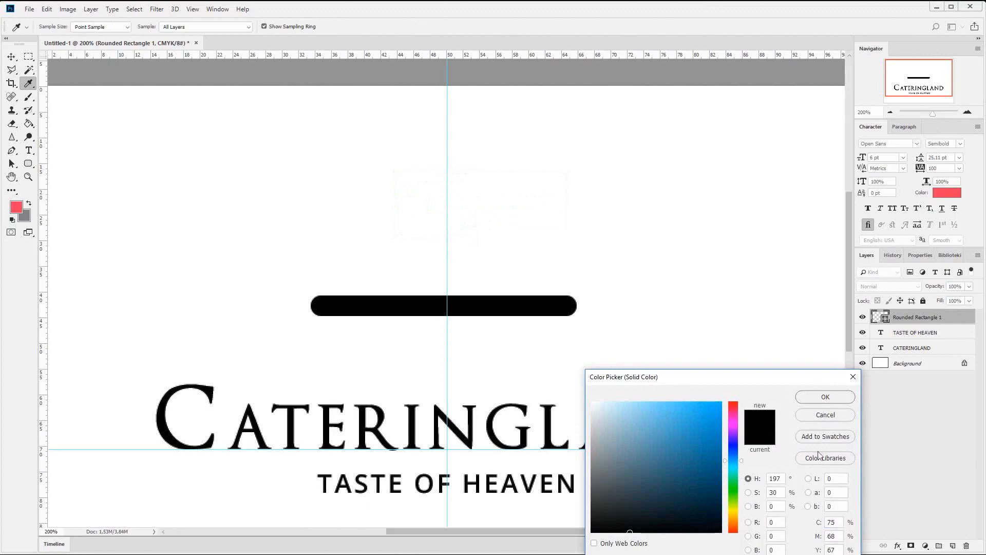
type("e12d5c")
left_click(806, 397)
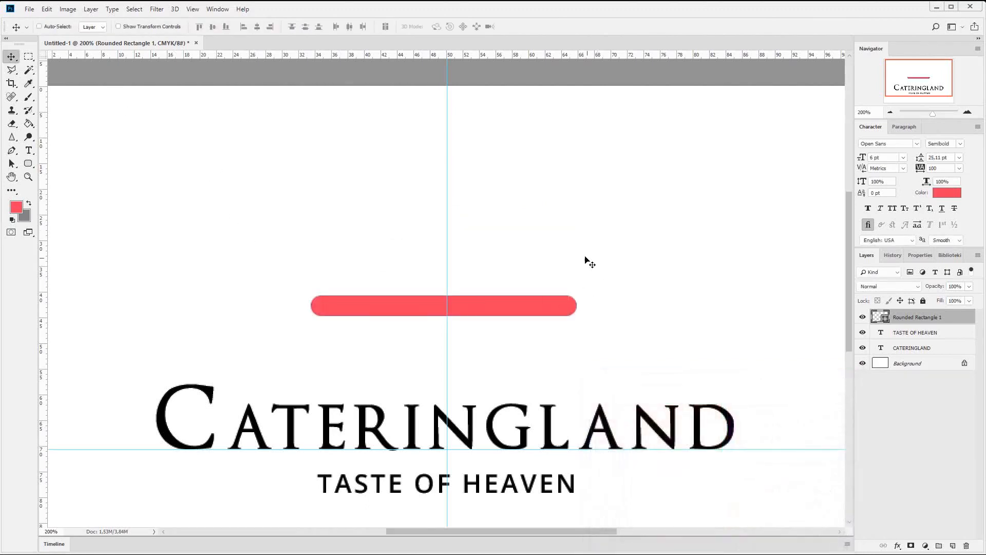
left_click_drag(570, 247, 586, 271)
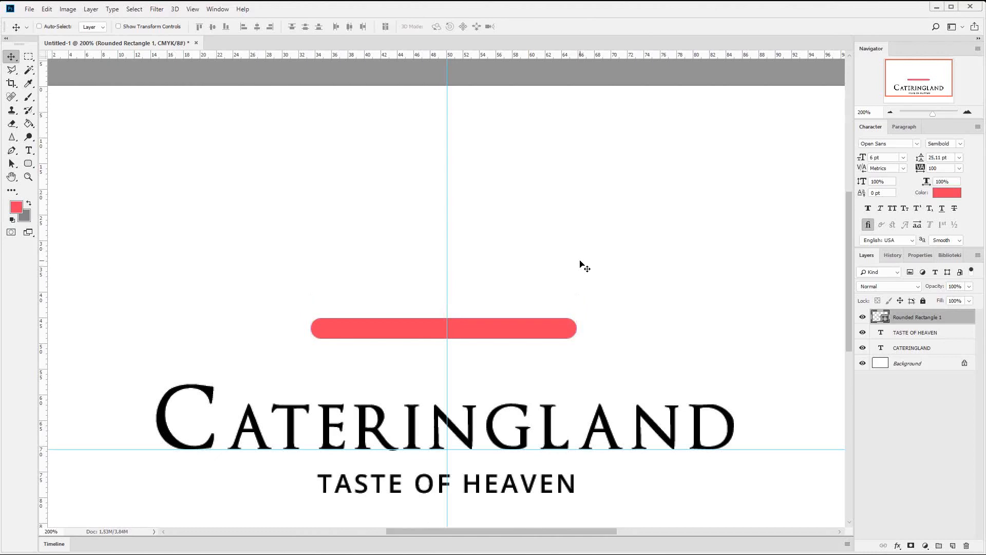
- Draw a circle about 213 px wide on a new layer above the bar's layer and centre it on the vertical guide
left_click(28, 164)
right_click(29, 167)
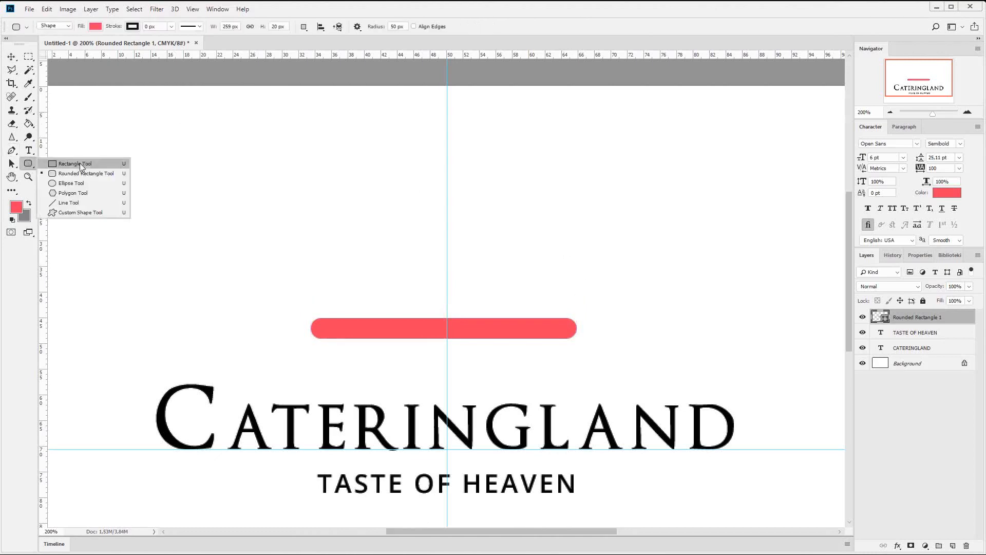
left_click(83, 184)
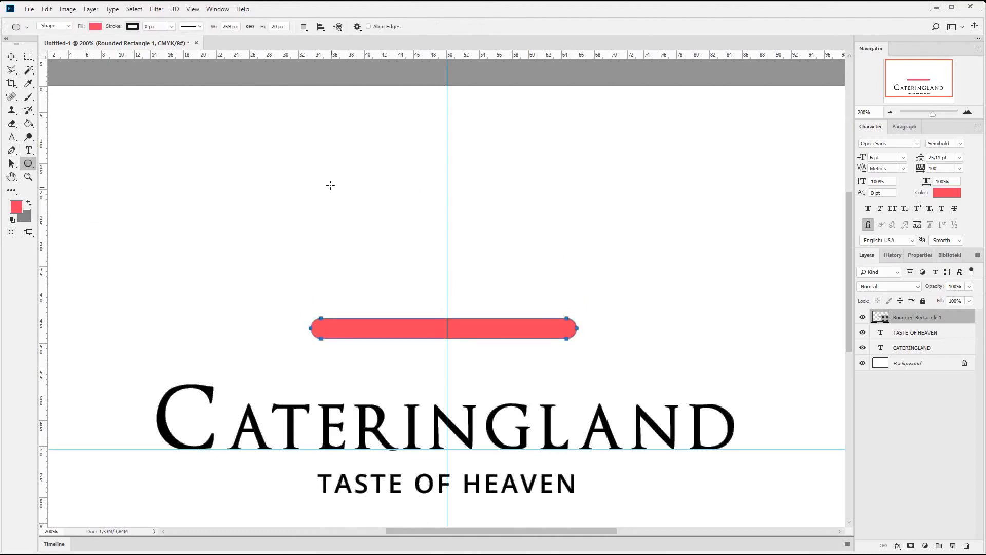
left_click(953, 546)
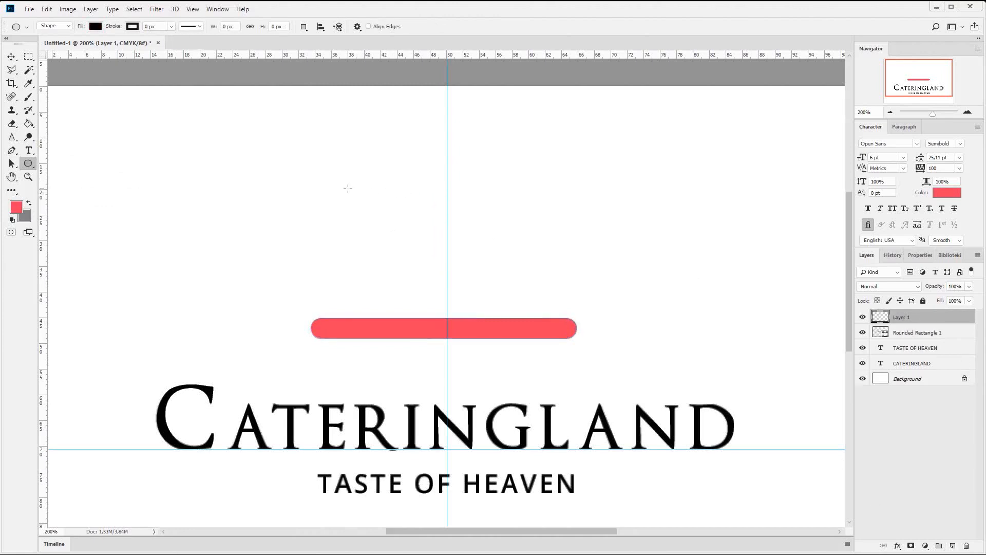
left_click_drag(317, 188, 609, 419)
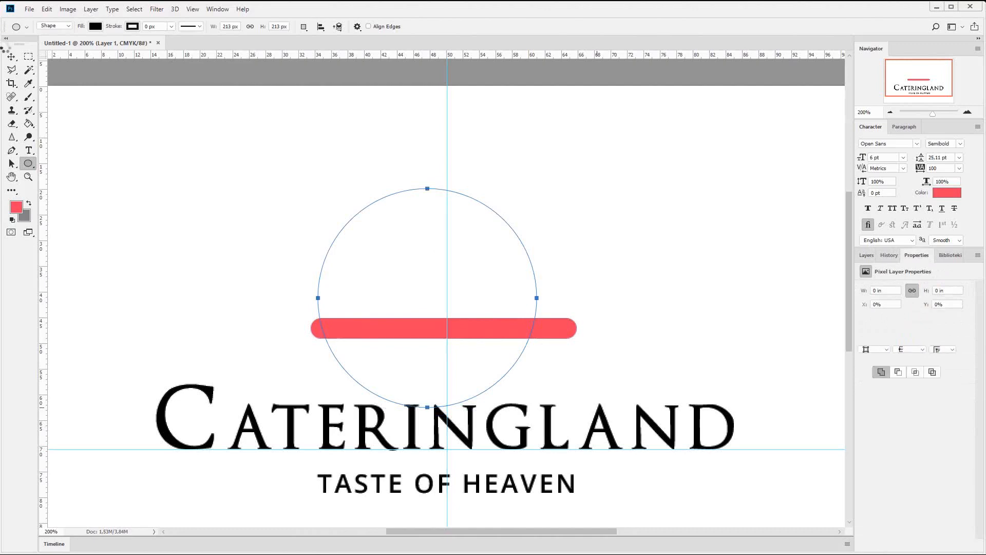
left_click(10, 58)
left_click_drag(528, 273, 551, 282)
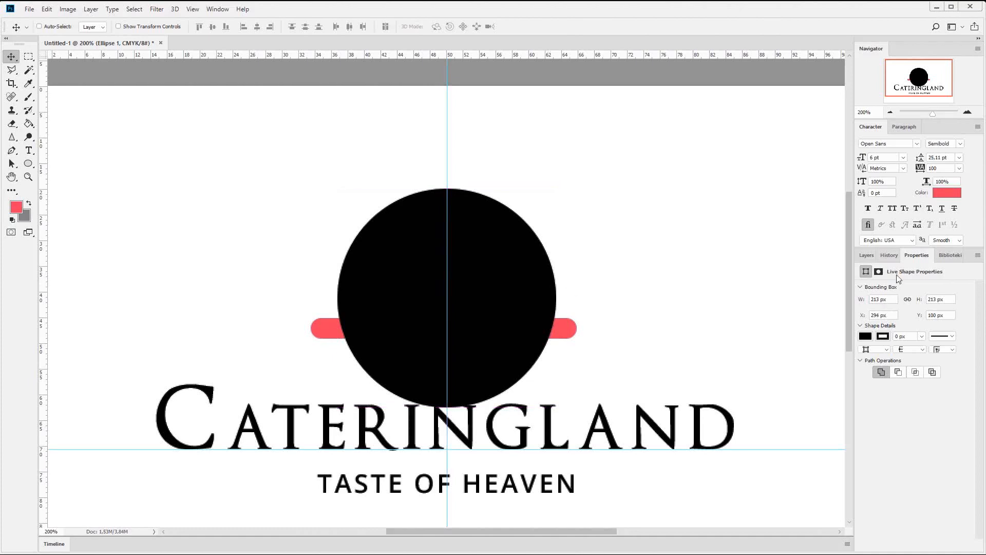
- Centre the red rounded bar on the vertical guide with Free Transform
left_click(868, 255)
left_click(911, 337)
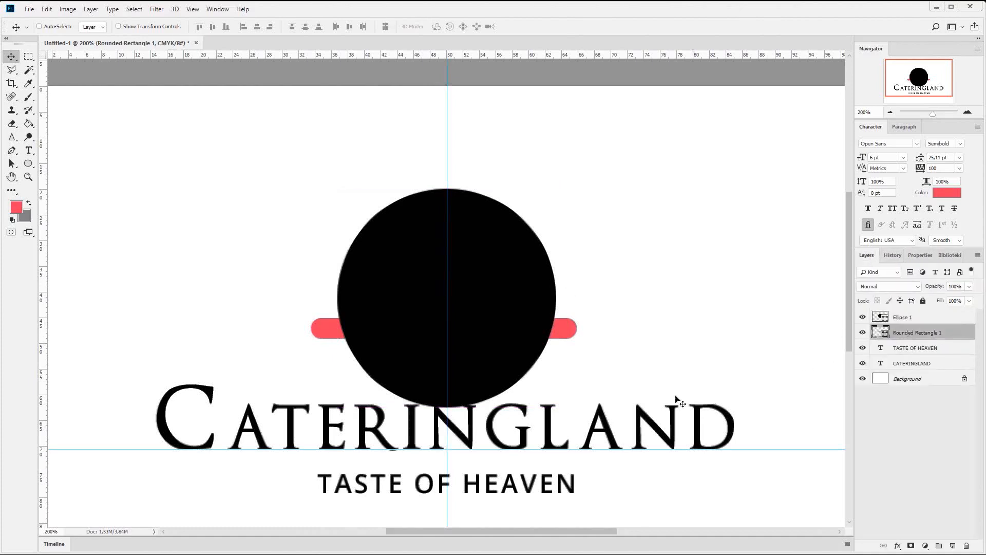
key("ctrl+t")
key("Right")
key("Right")
key("Right")
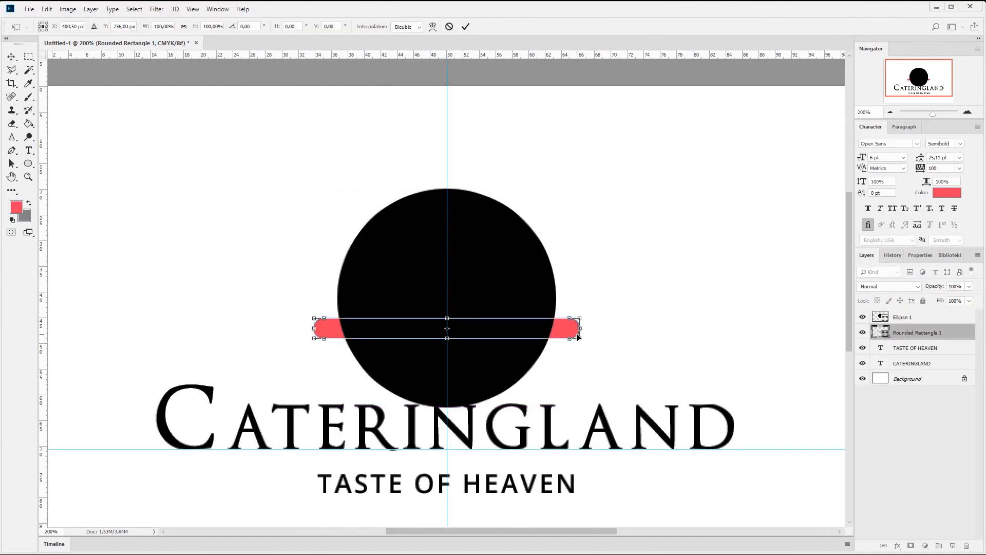
key("Return")
- Move the circle up until its bottom edge overlaps the bar, and draw a rectangle about 442 × 170 px over its lower half
left_click(905, 318)
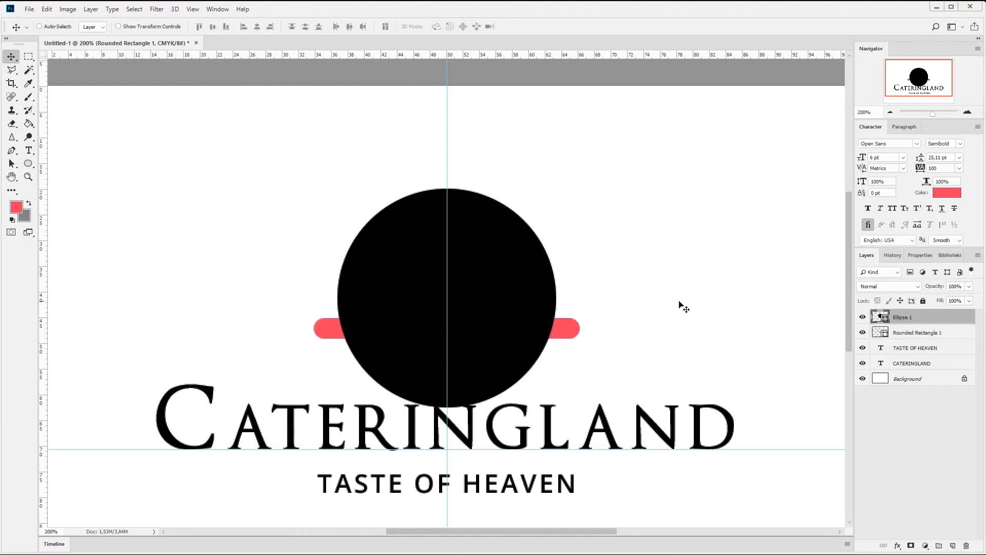
left_click_drag(542, 324, 544, 260)
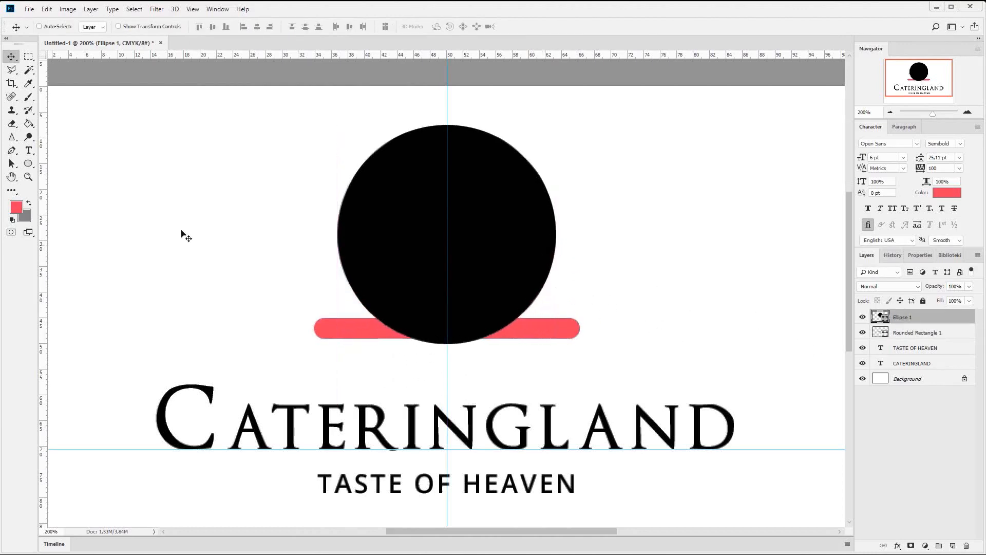
left_click(29, 164)
left_click(82, 161)
left_click_drag(246, 411, 700, 236)
- Cut the rectangle path into the circle's shape layer and subtract it, leaving only the upper half-circle
key("a")
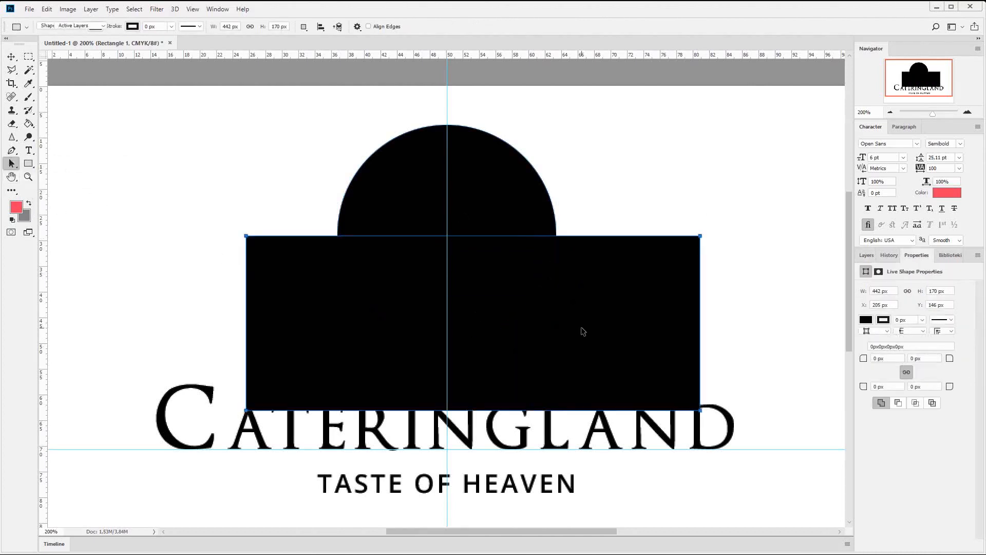
key("ctrl+x")
left_click(492, 205)
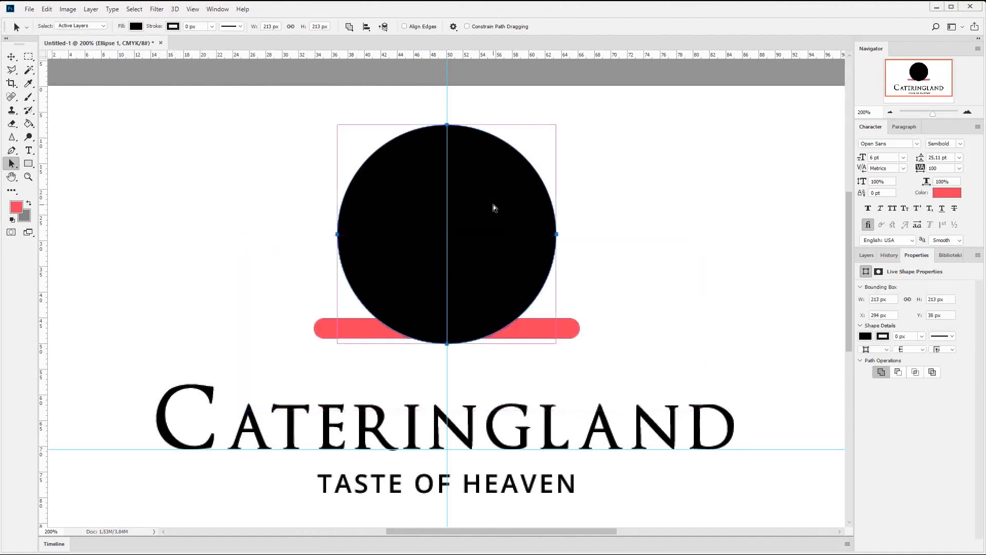
key("ctrl+v")
left_click(350, 26)
left_click(393, 58)
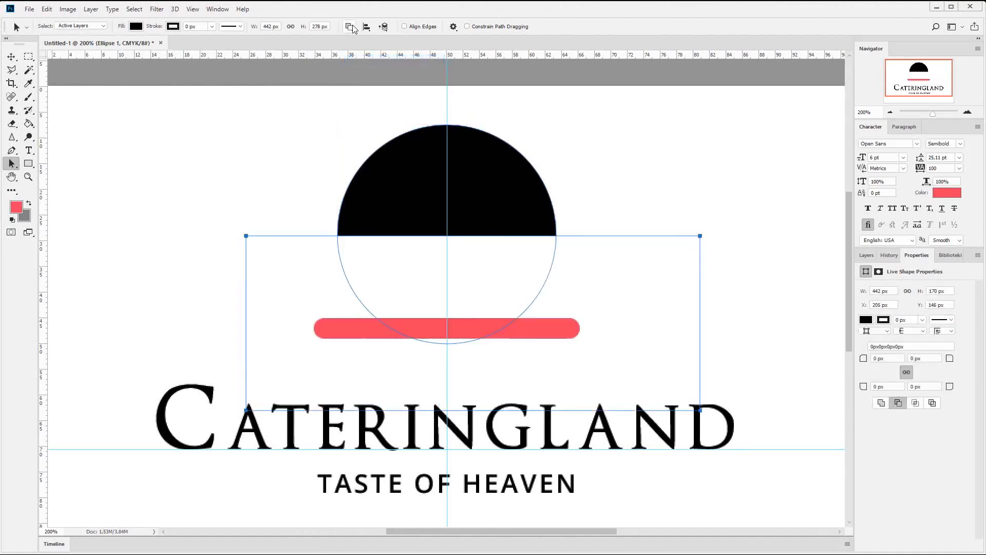
- Merge the half-circle's shape components and move the half-circle down to just above the red bar
left_click(351, 27)
left_click(393, 99)
left_click(461, 222)
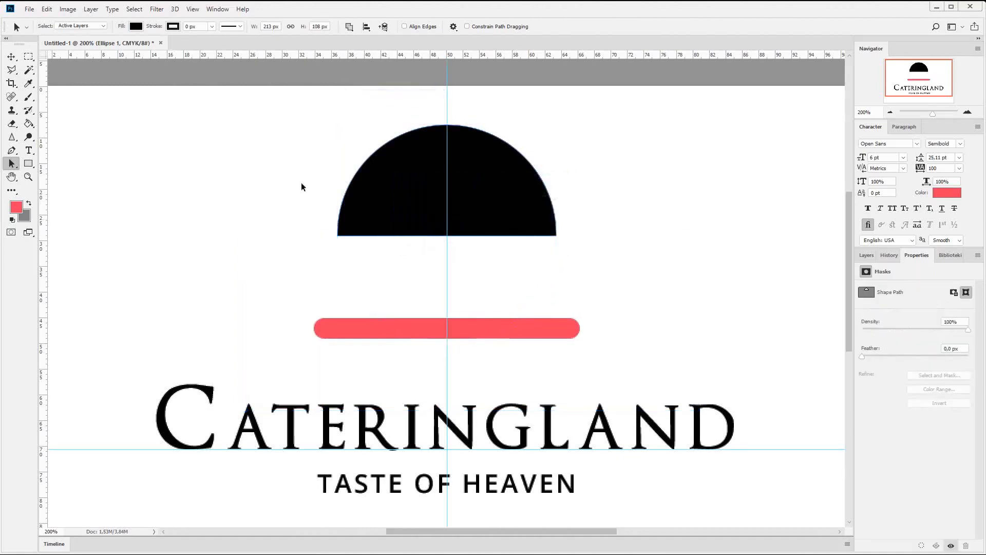
left_click(11, 57)
left_click_drag(508, 203, 526, 271)
- Recolour the black half-circle with the red sampled from the rounded bar
left_click(873, 252)
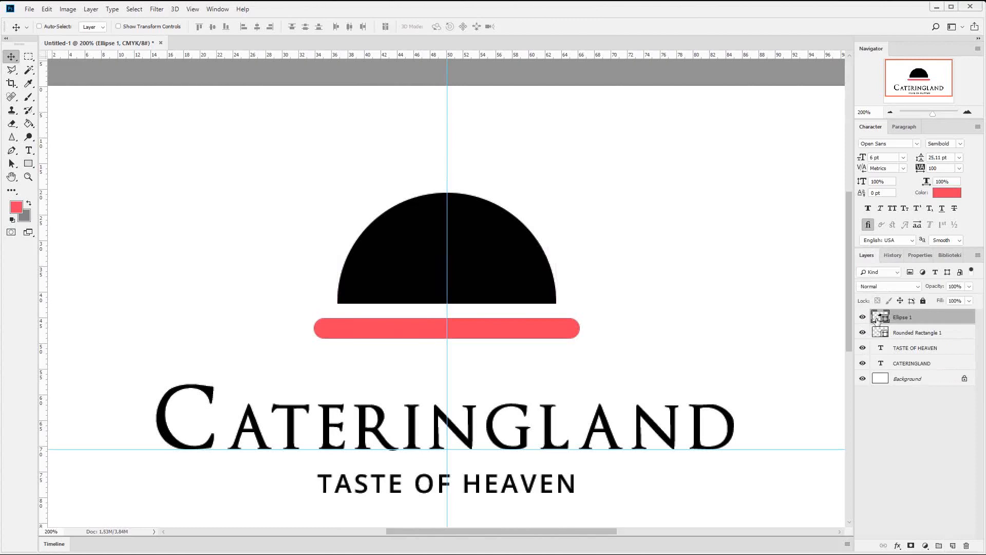
double_click(878, 319)
left_click(552, 330)
left_click(846, 399)
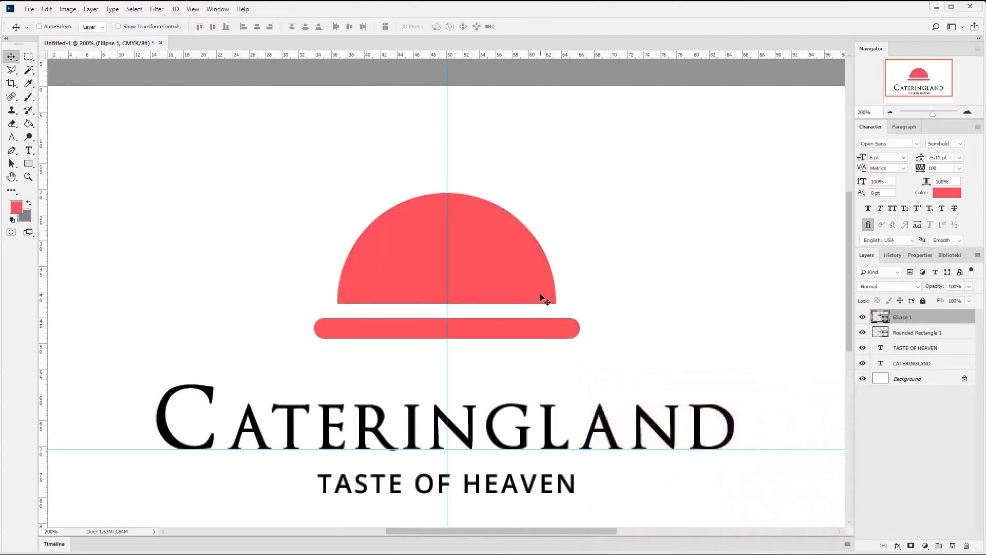
- Draw an 18 px circle above the half-circle, centre it on the vertical guide, and lower it to overlap the dome's top as a knob
left_click(28, 163)
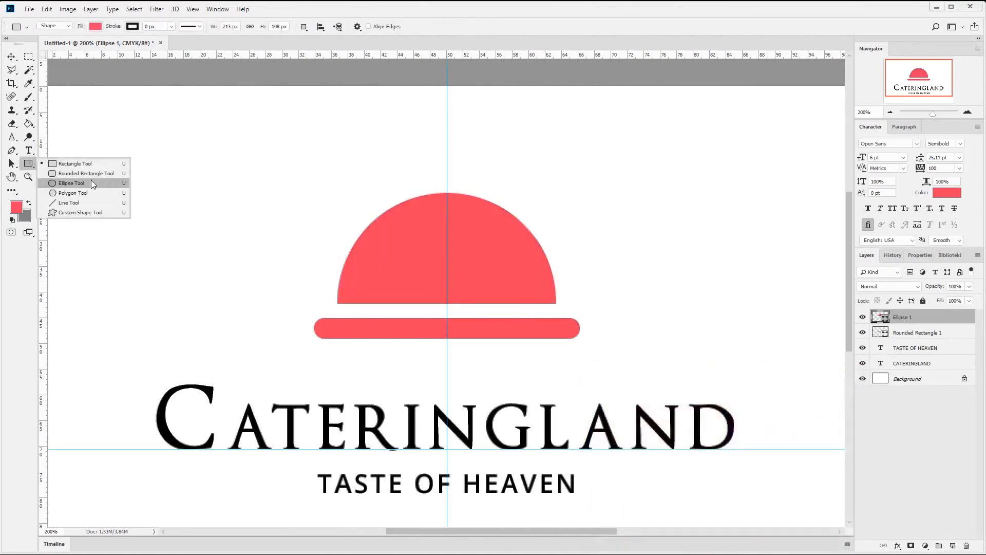
left_click(91, 181)
left_click_drag(437, 155, 458, 175)
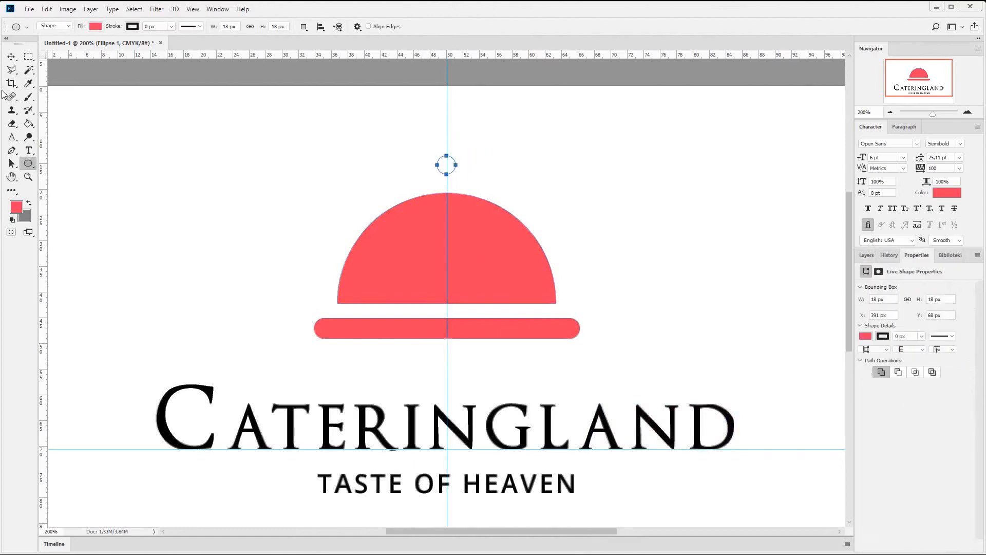
key("v")
key("Right")
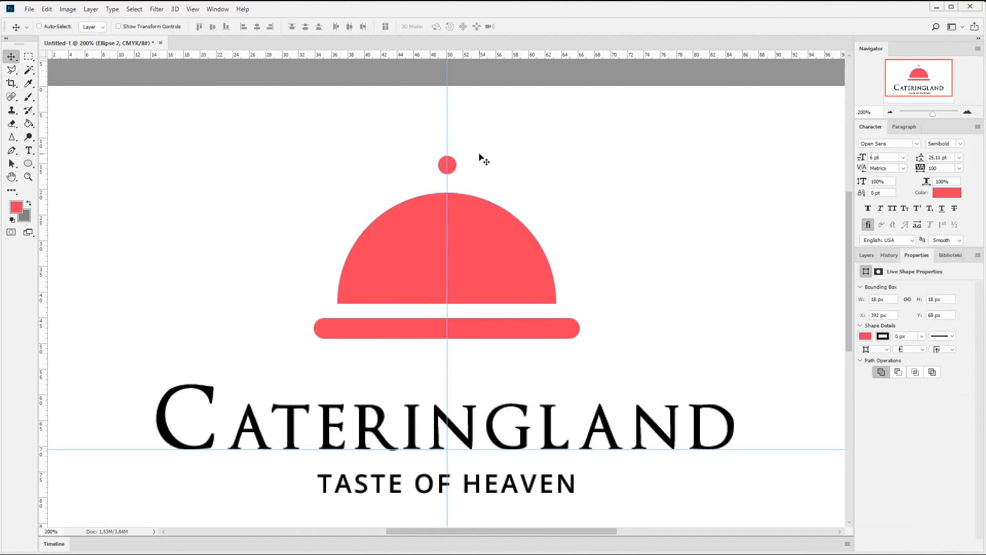
left_click_drag(473, 150, 478, 180)
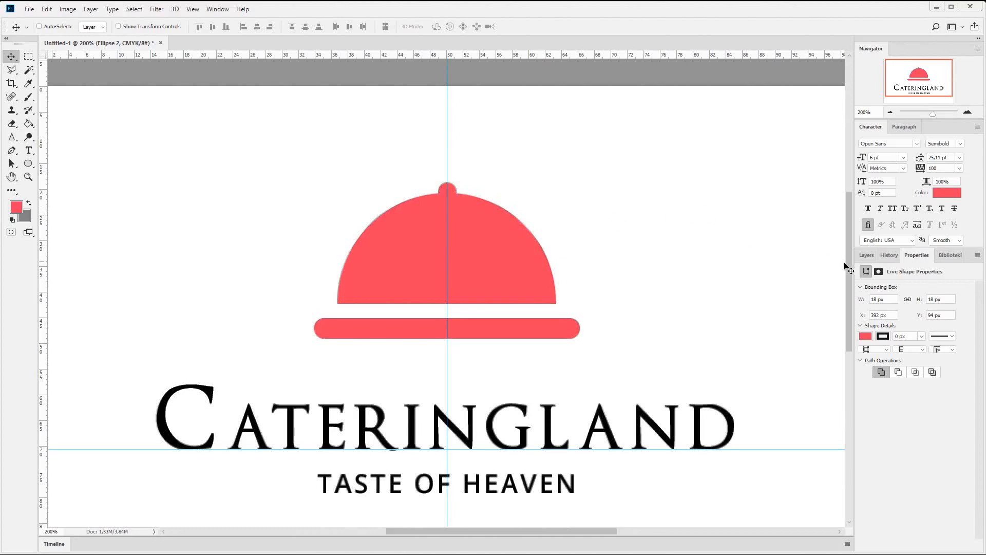
- Cut the small knob circle's path and paste it into the half-circle's shape layer
left_click(865, 255)
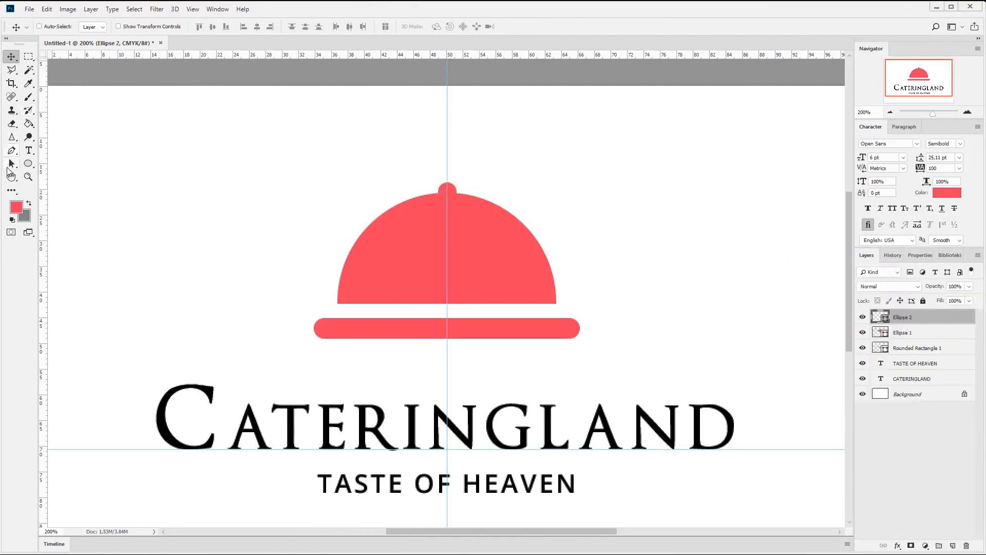
left_click(11, 163)
left_click_drag(302, 131, 623, 267)
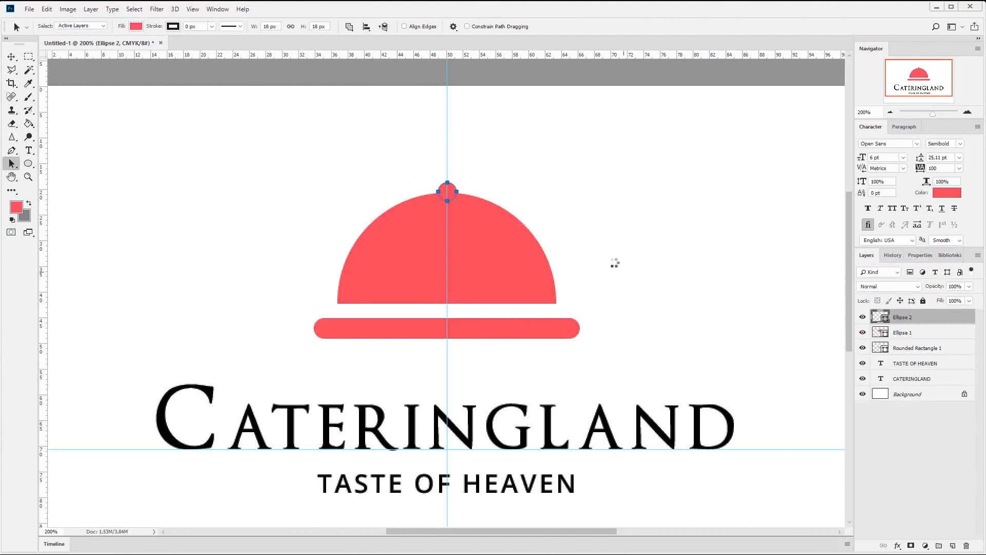
key("Delete")
left_click(500, 231)
key("ctrl+v")
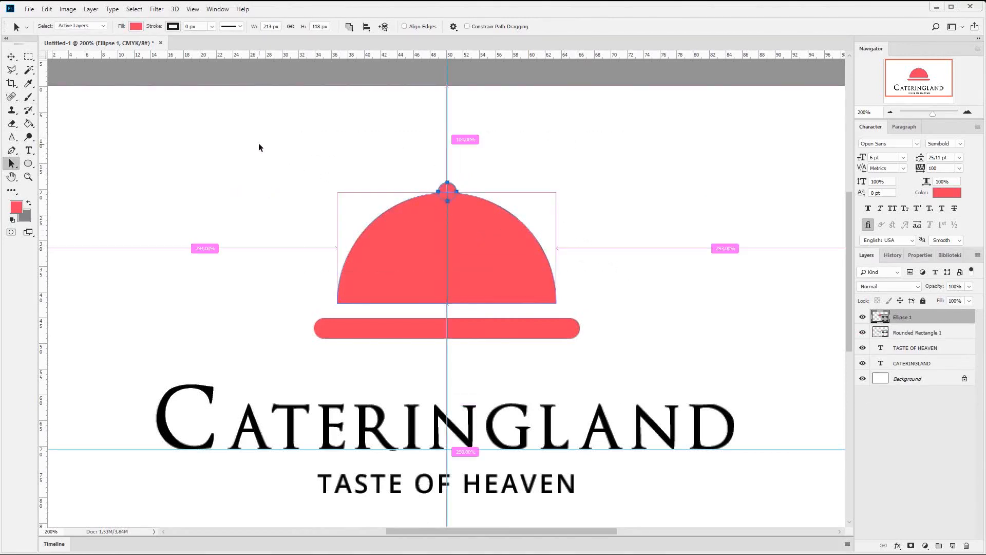
- Merge the knob and half-circle paths into a single dome shape
left_click_drag(259, 143, 653, 318)
left_click(349, 26)
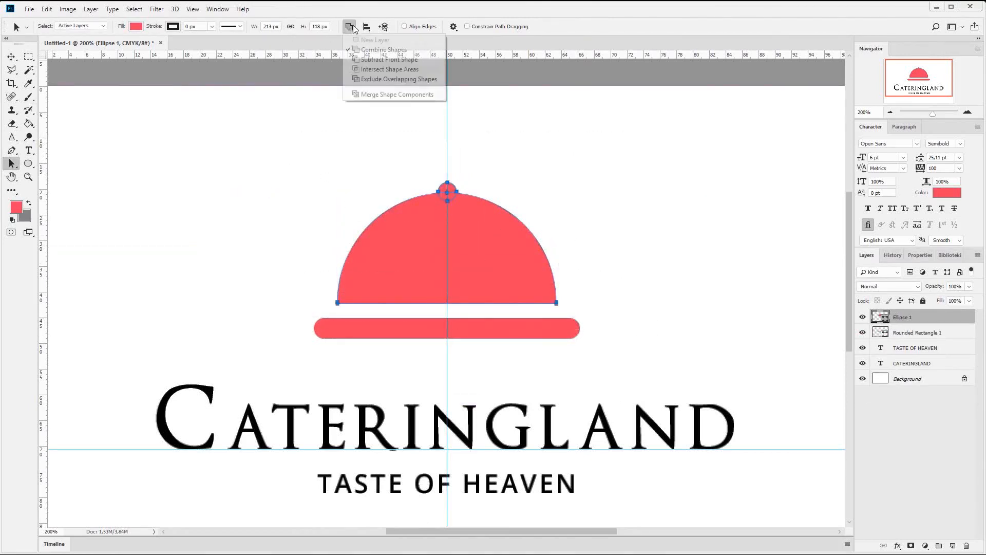
left_click(375, 96)
left_click(449, 226)
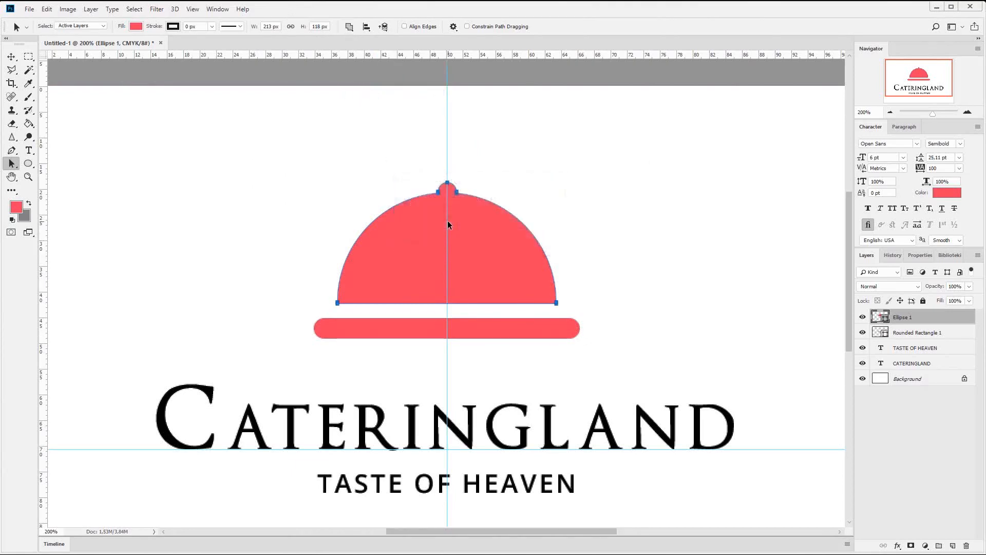
key("v")
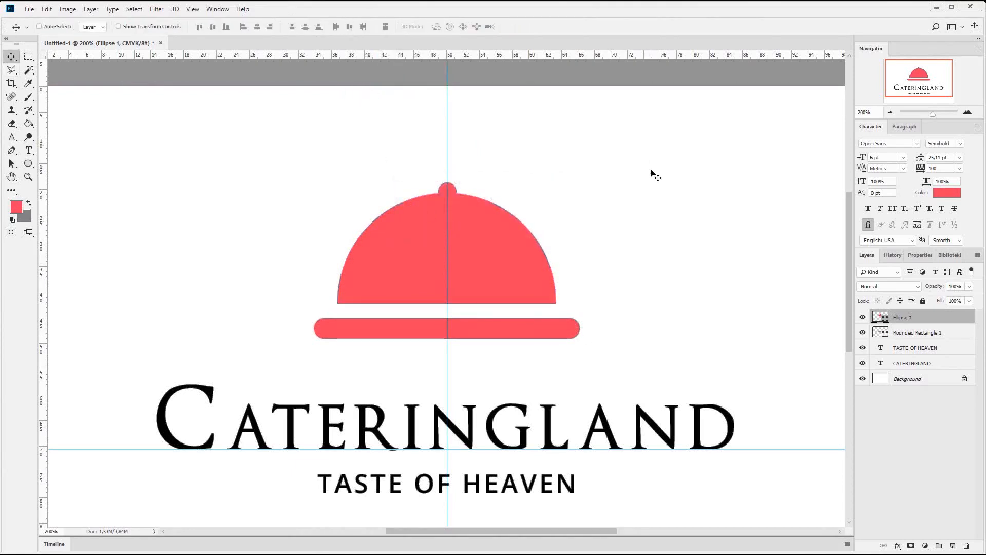
- Move the dome and red bar layers together straight up towards the top of the canvas
key("ctrl+minus")
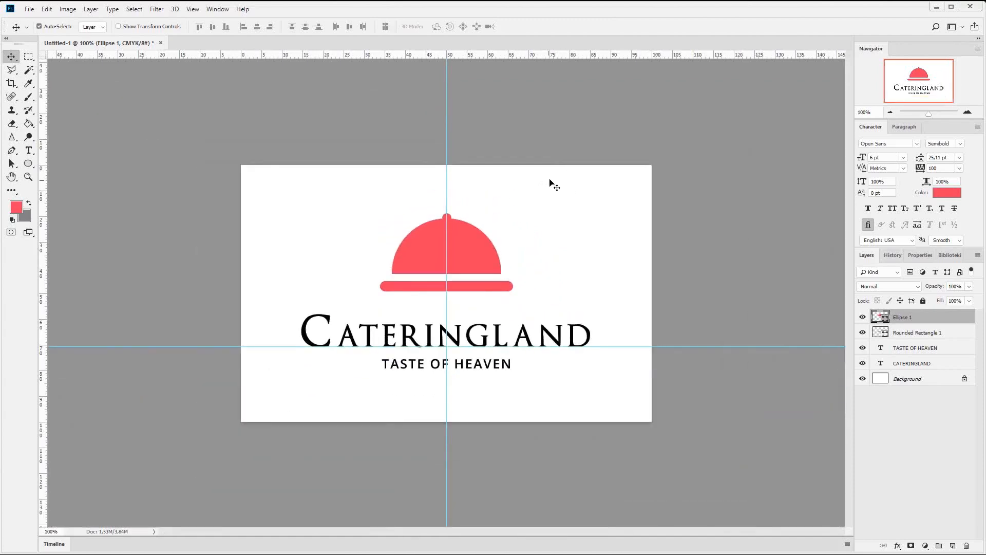
key("ctrl+plus")
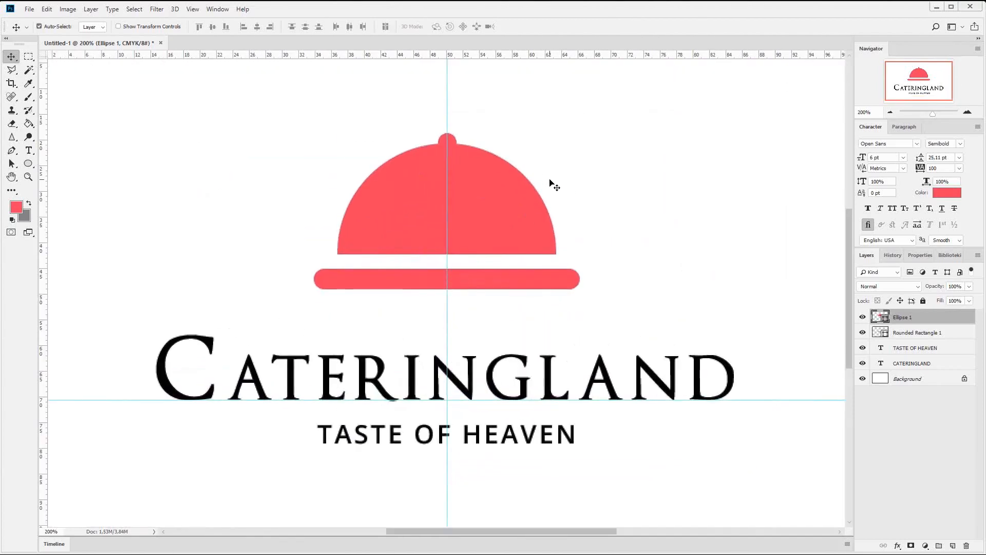
left_click(904, 333, "shift")
left_click(890, 112)
left_click_drag(551, 246, 551, 218)
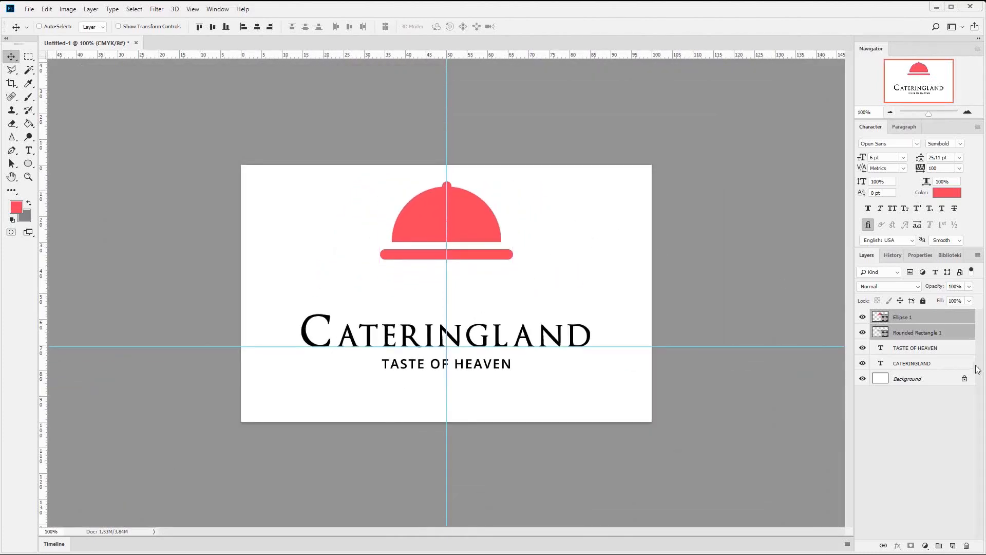
- Move the CATERINGLAND and TASTE OF HEAVEN text layers together straight down, widening the gap below the emblem
left_click(930, 349)
left_click(910, 364, "shift")
left_click_drag(509, 314, 509, 337)
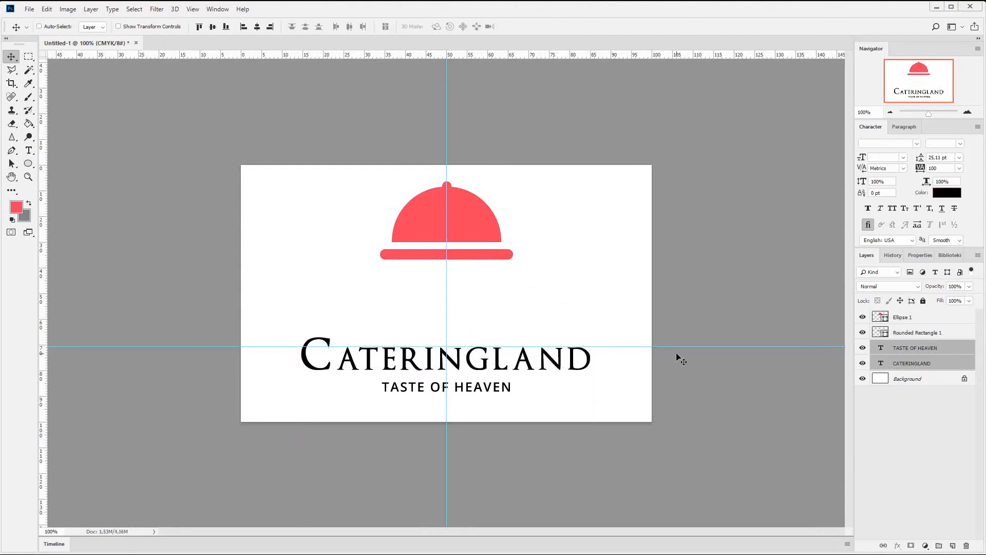
- Draw a circular ring custom shape about 181 px wide on a new layer above the dome's layer, centred on the vertical guide
left_click(968, 113)
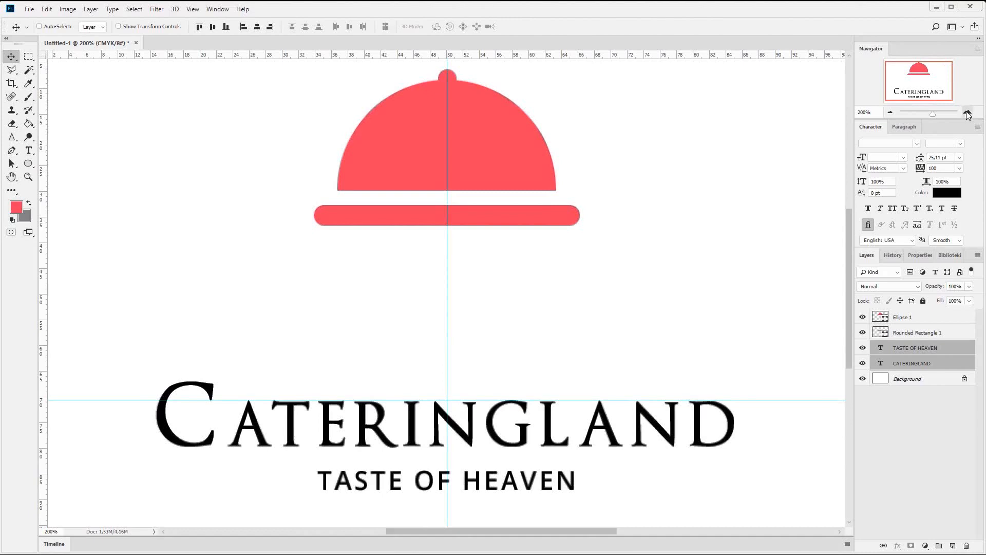
left_click(968, 112)
left_click_drag(919, 77, 922, 70)
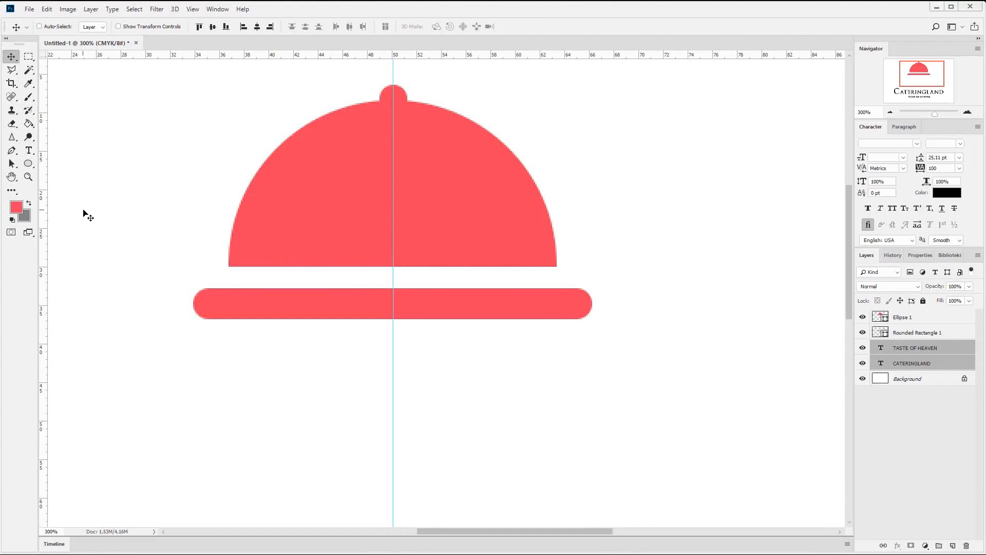
left_click(30, 165)
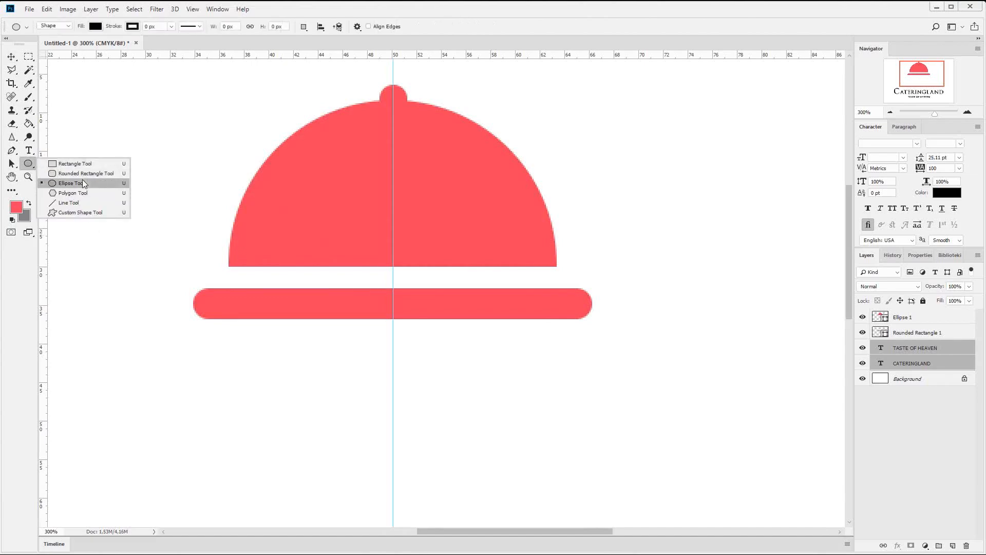
left_click(82, 212)
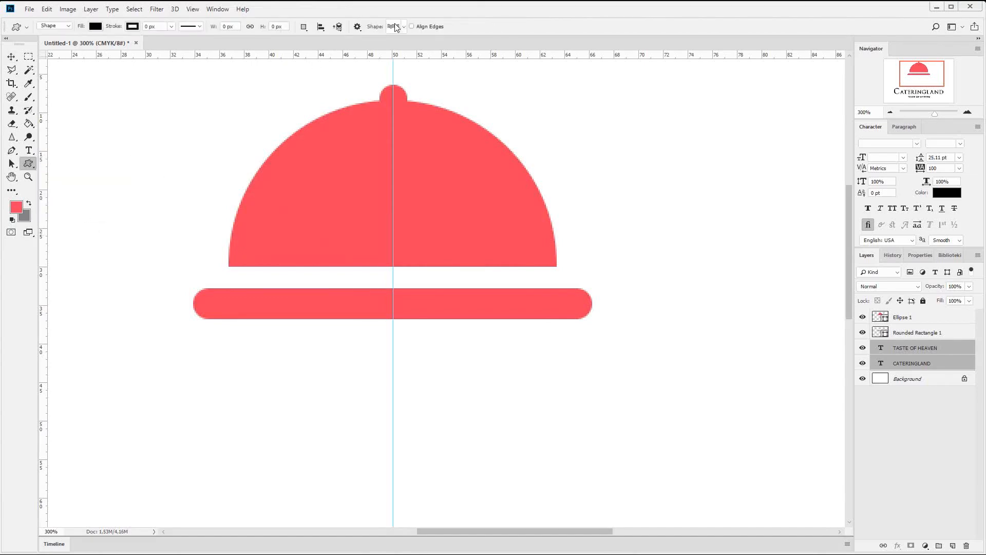
left_click(396, 27)
left_click(375, 198)
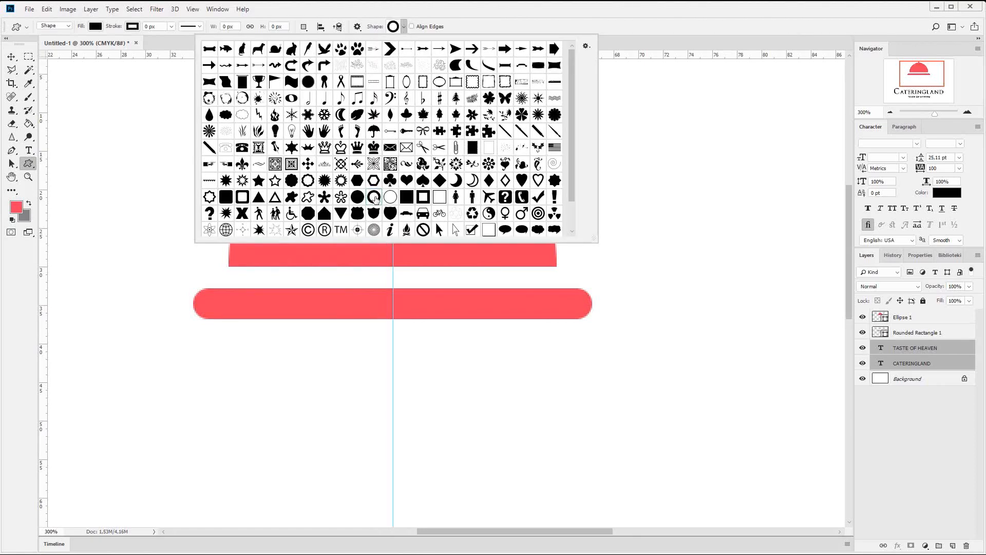
left_click(740, 75)
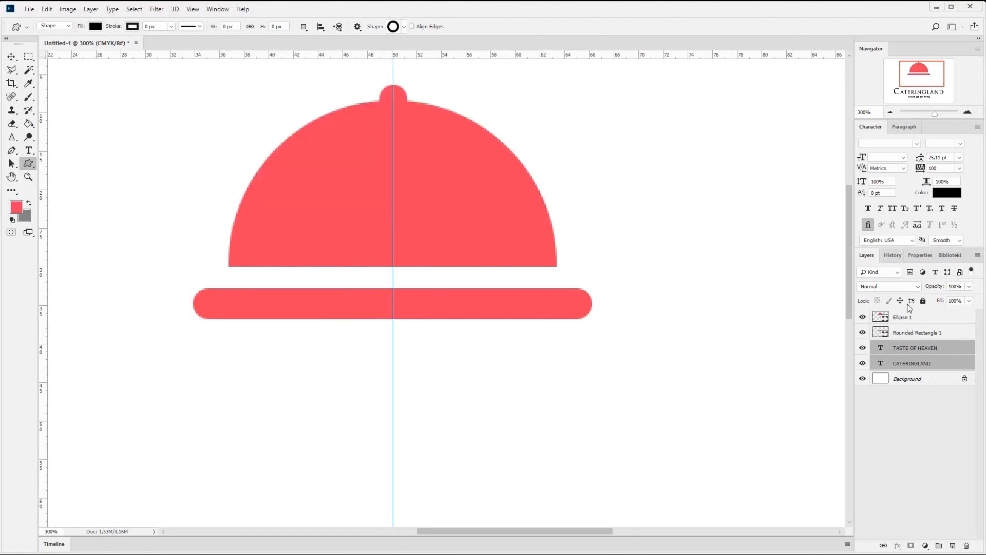
left_click(908, 317)
left_click(953, 546)
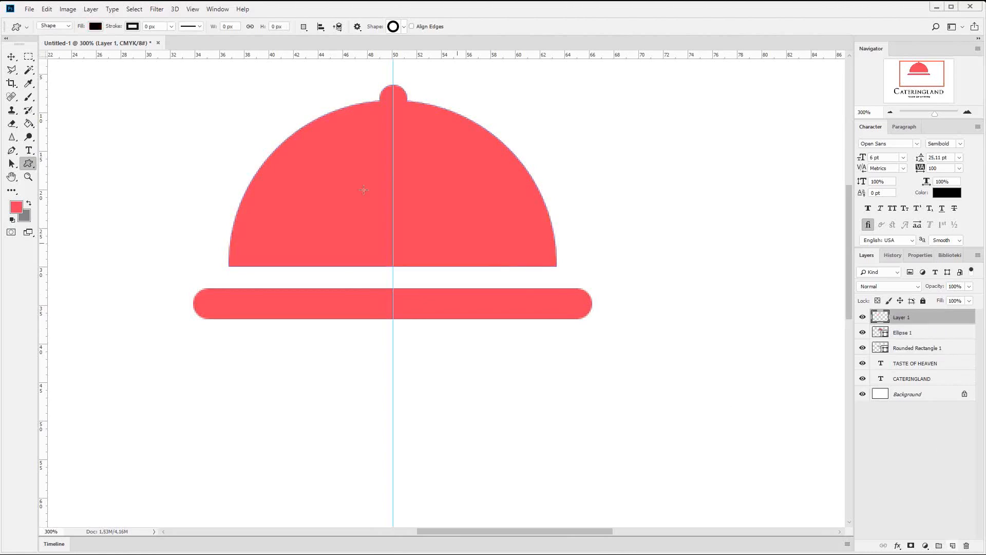
left_click_drag(256, 136, 563, 411)
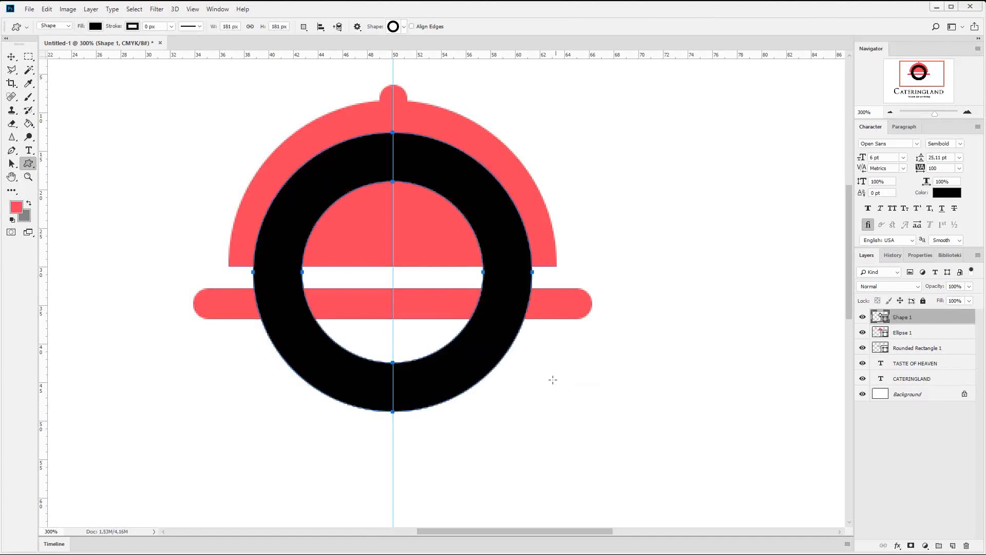
- Thin the black ring by scaling only its inner circle path to 140% width and 140% height
left_click(12, 163)
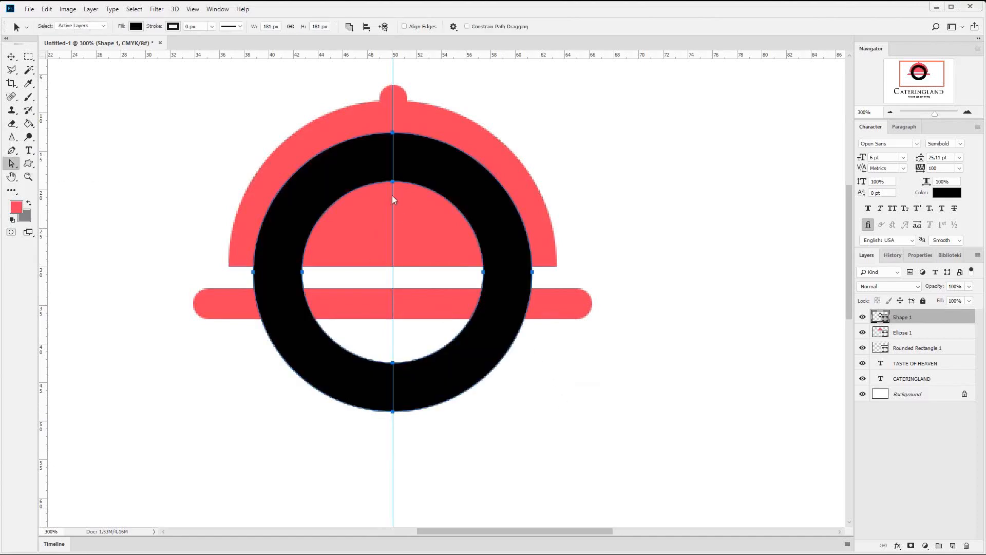
left_click_drag(404, 176, 404, 176)
left_click_drag(338, 261, 294, 294)
left_click_drag(381, 339, 415, 379)
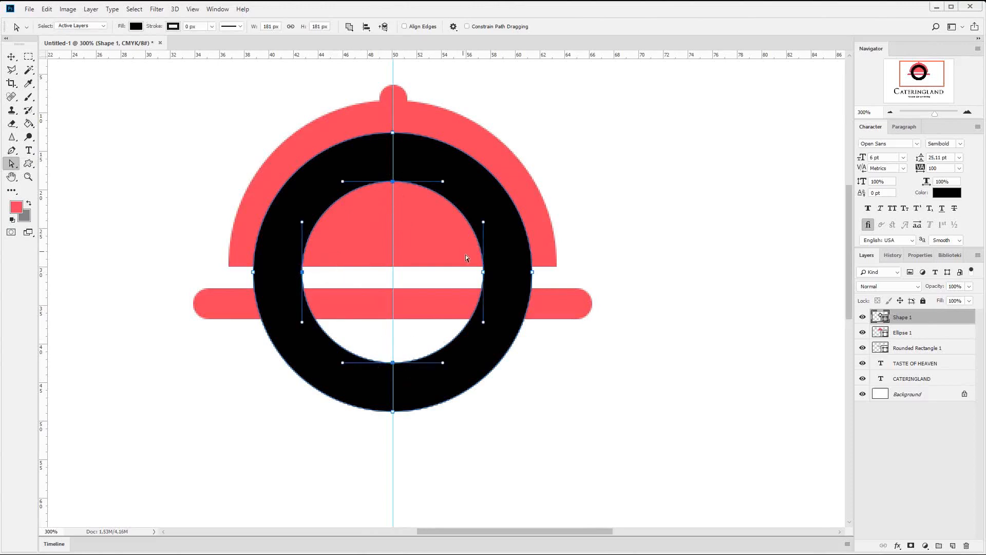
key("ctrl+t")
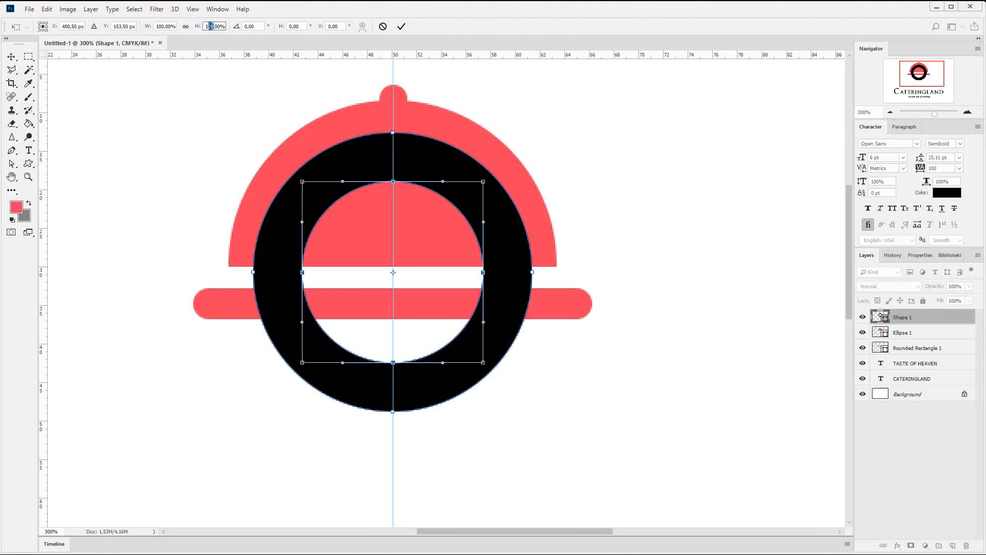
type("140")
key("Return")
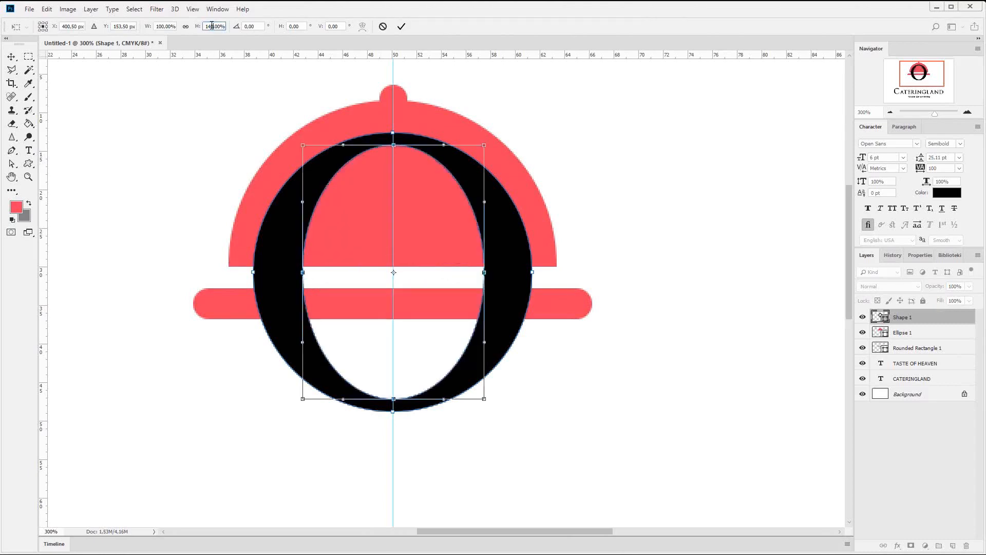
double_click(162, 26)
type("140")
key("Return")
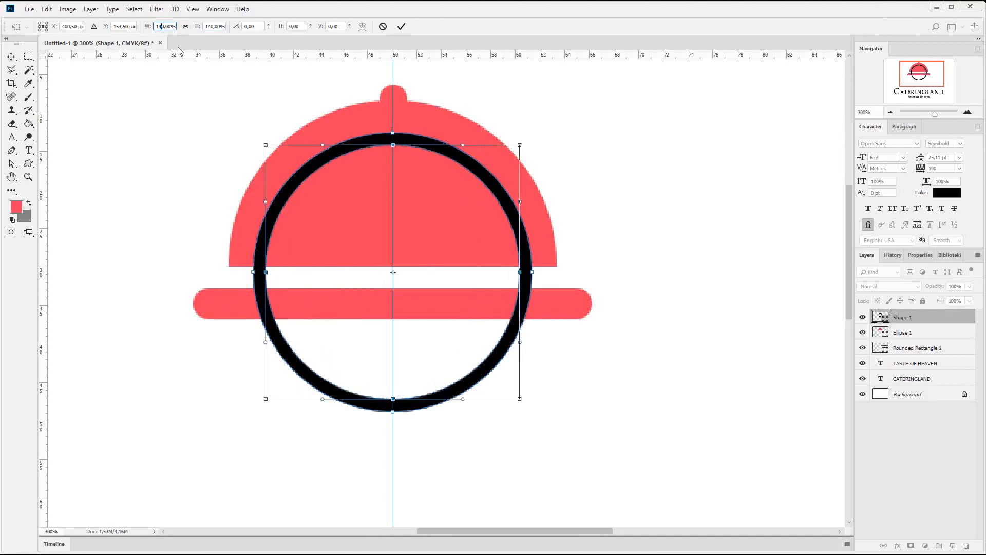
left_click(11, 56)
left_click(452, 227)
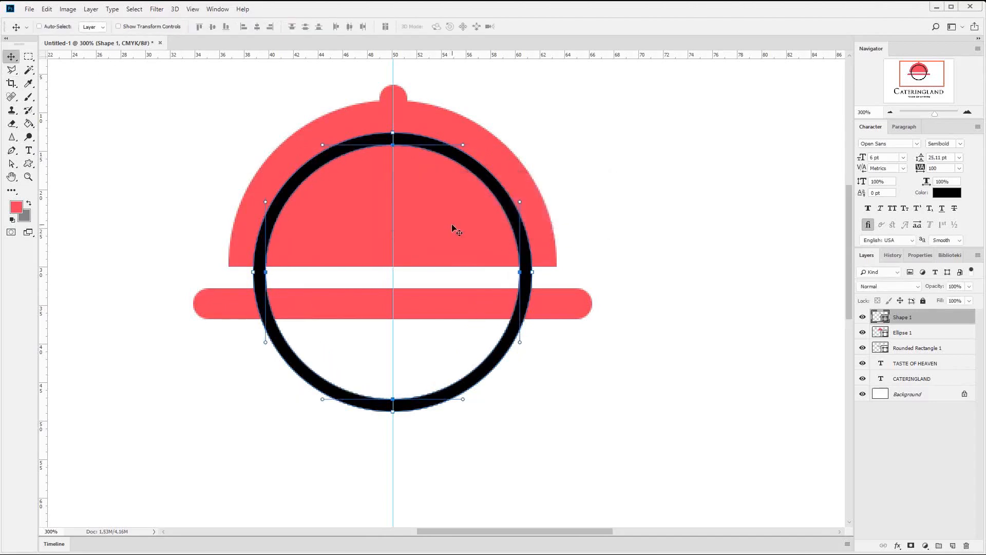
- Draw a rectangle about 134 × 234 px from the vertical guide outward, covering the ring's right half
left_click(28, 163)
right_click(28, 163)
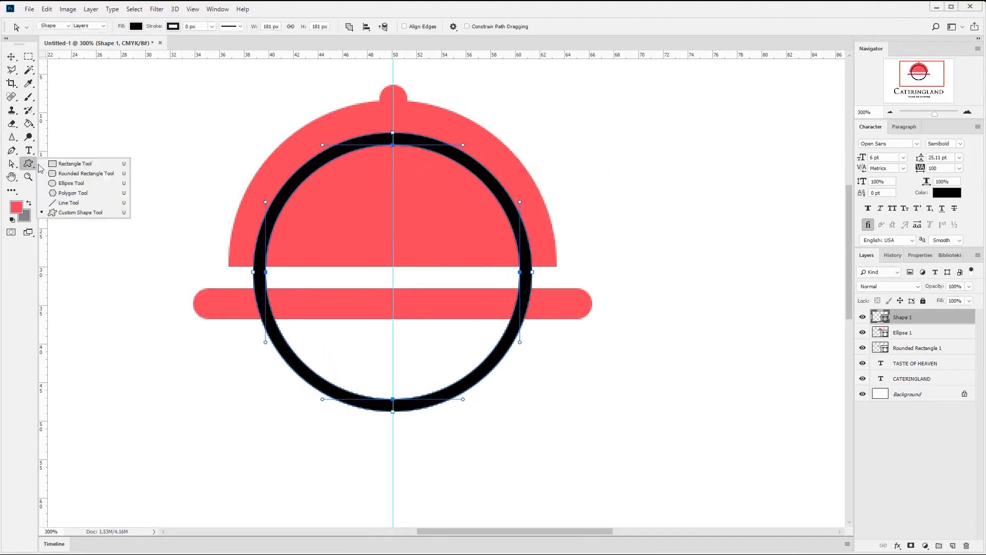
left_click(77, 163)
left_click_drag(600, 99, 394, 459)
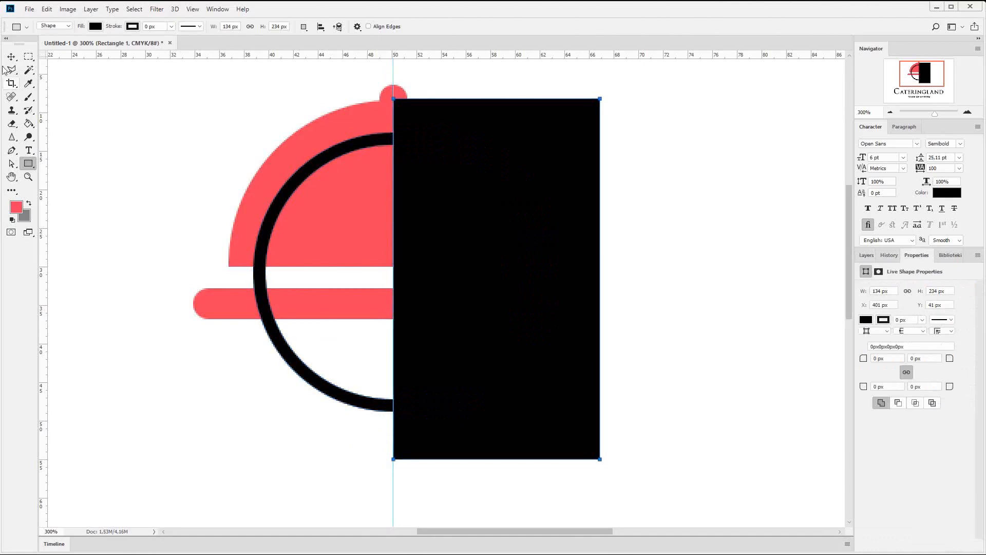
left_click(7, 59)
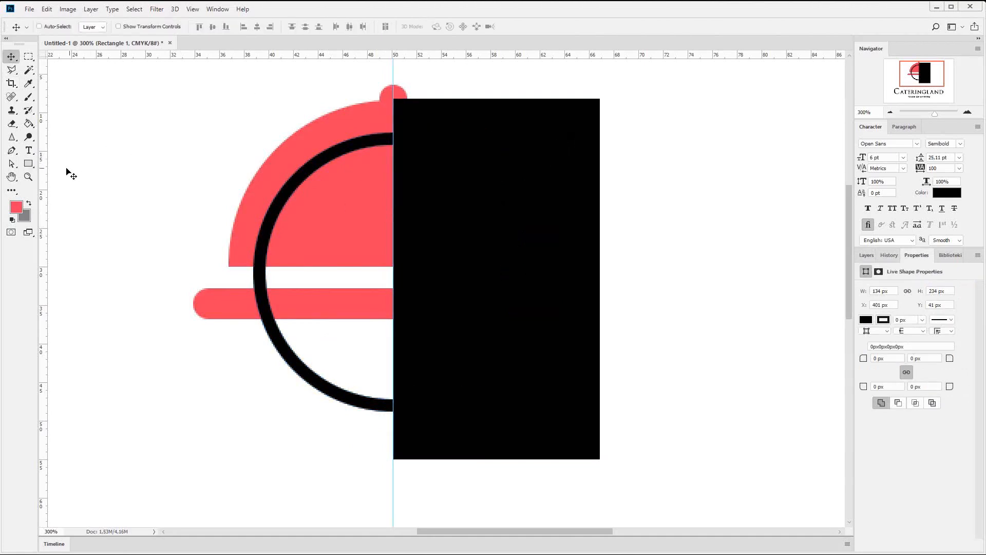
left_click(867, 254)
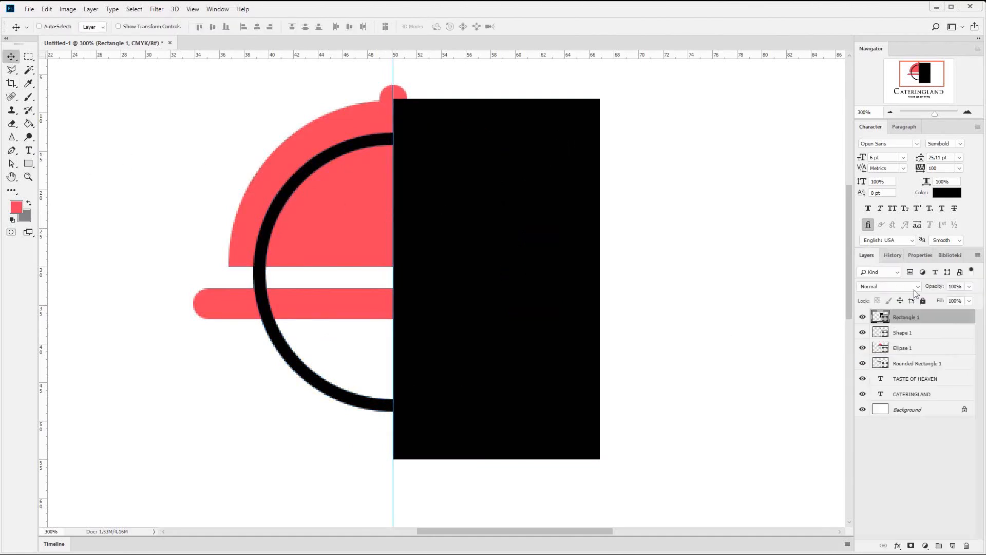
- Duplicate the black rectangle, rotate the copy 90° clockwise and move it over the ring's lower half
right_click(919, 316)
left_click(873, 248)
key("Return")
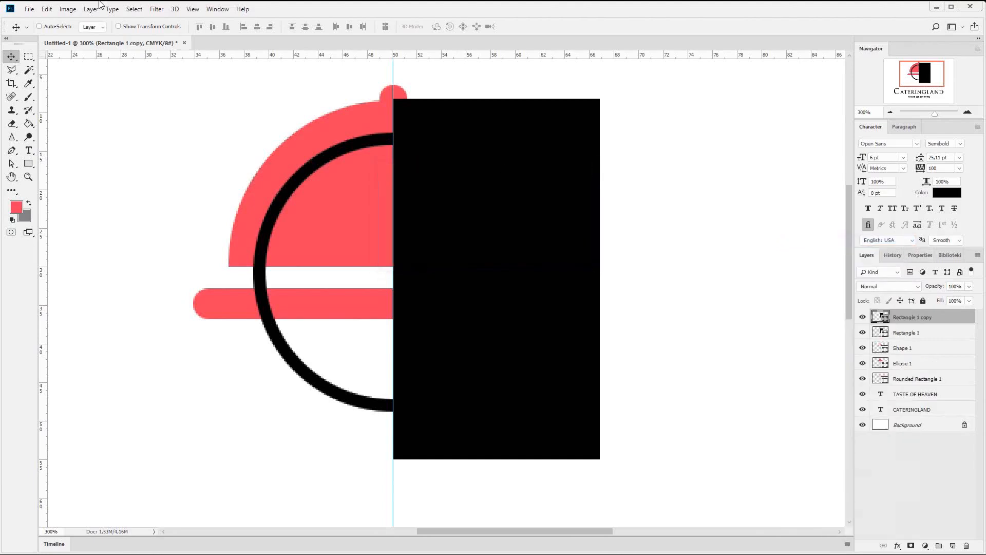
left_click(48, 9)
mouse_move(123, 235)
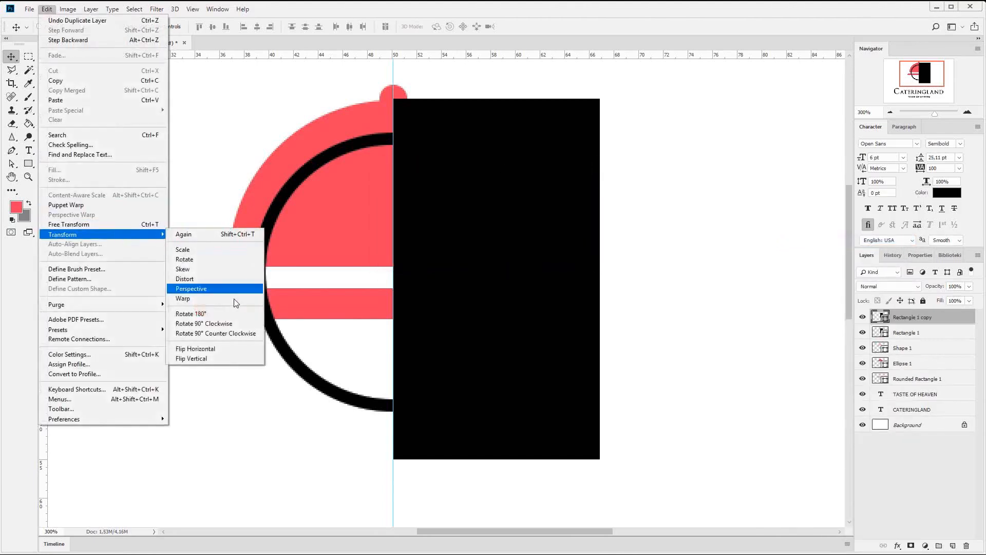
left_click(225, 325)
left_click_drag(493, 233, 413, 327)
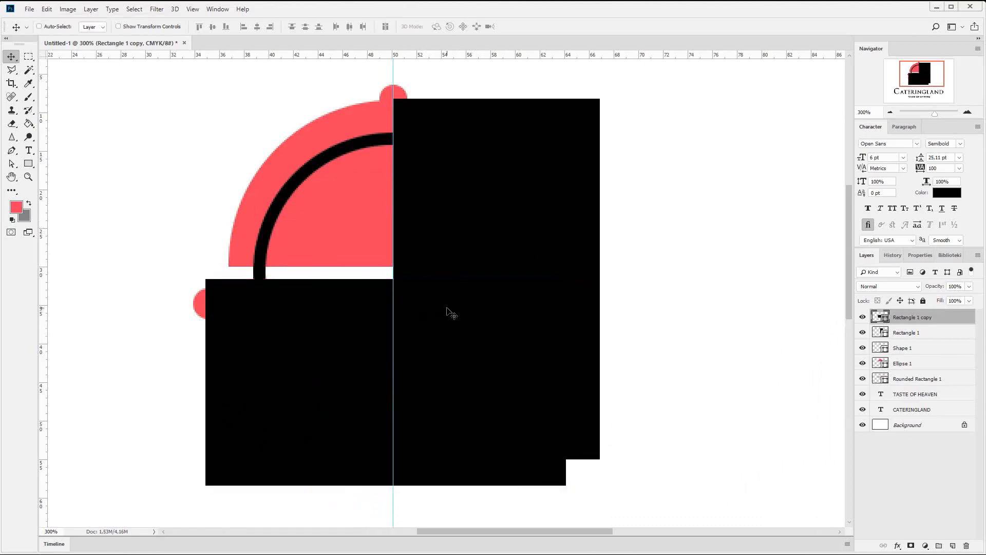
- Cut the rotated rectangle's path and paste it into the first rectangle's layer
left_click(11, 164)
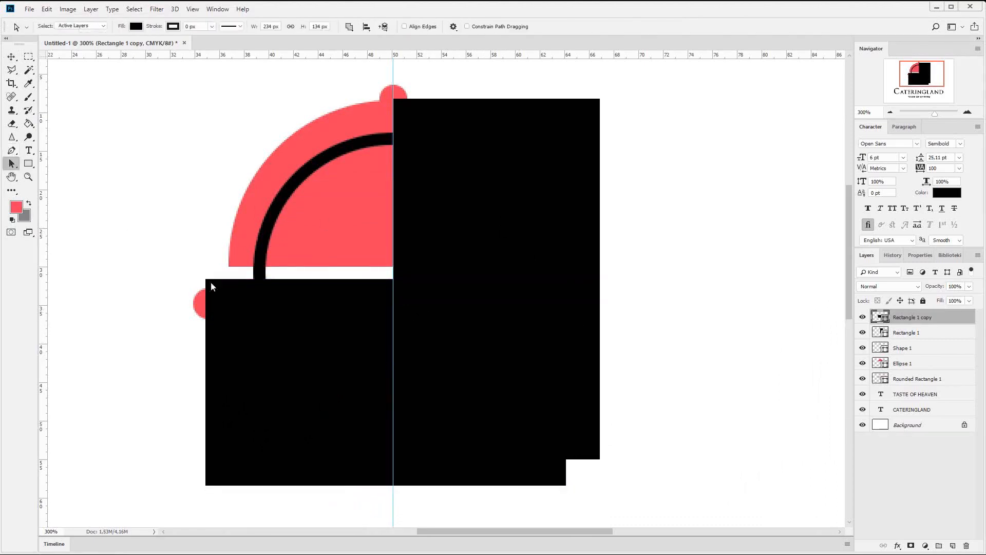
left_click(324, 348)
key("Delete")
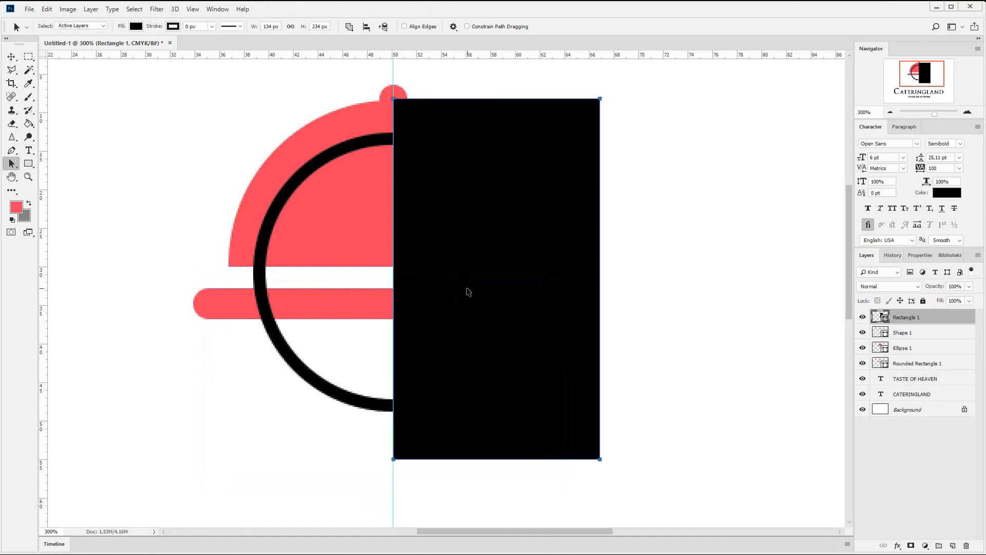
key("ctrl+v")
- Try to paste both rectangle paths into the ring's layer and subtract them from the ring
left_click_drag(139, 90, 700, 523)
key("Delete")
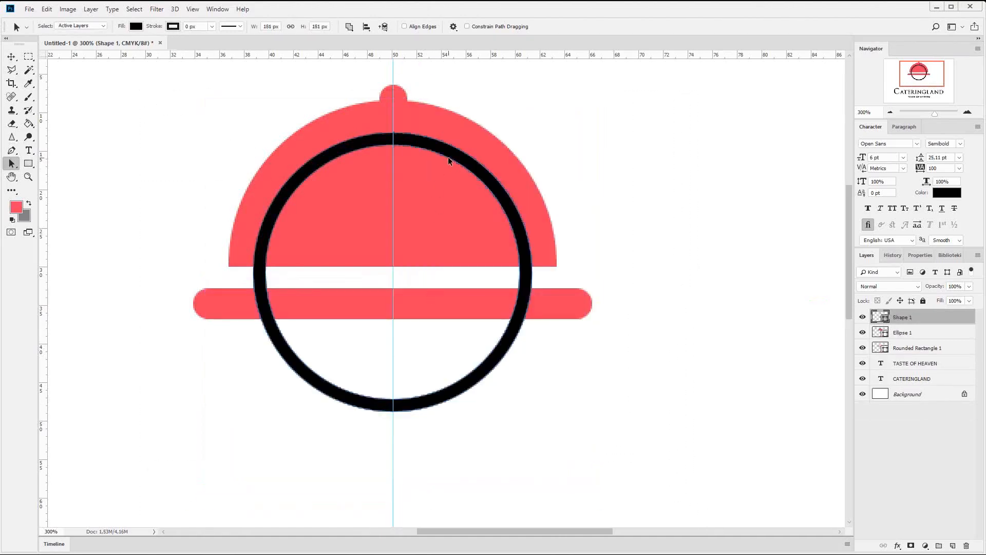
key("ctrl+v")
left_click_drag(144, 88, 650, 529)
left_click(350, 26)
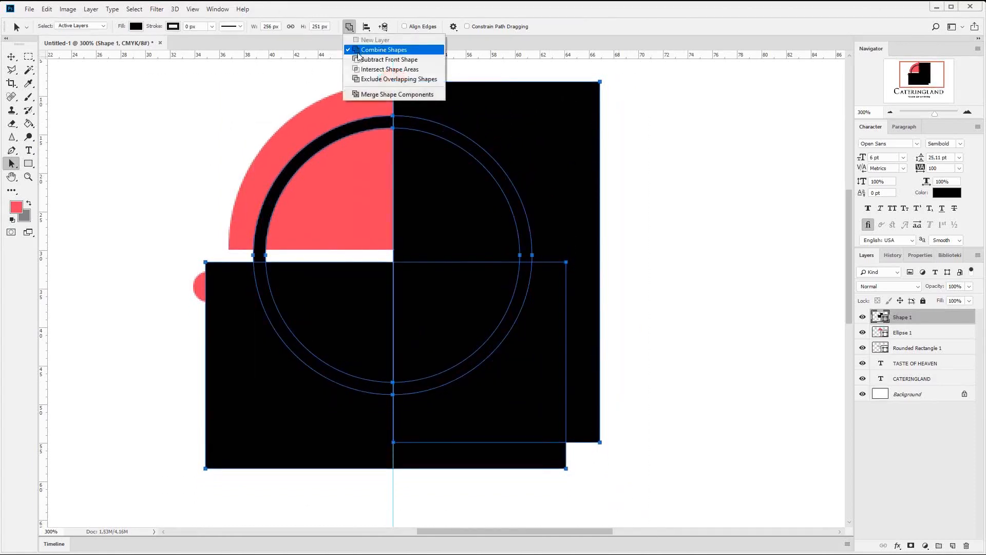
left_click(370, 57)
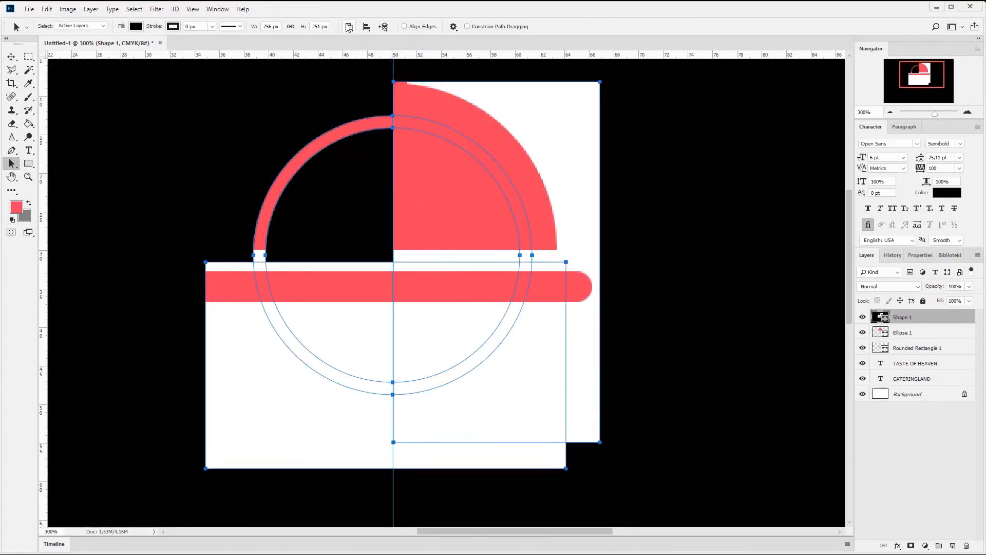
- Undo the failed subtraction and return the document history to the first Paste Path state
key("ctrl+z")
key("ctrl+z")
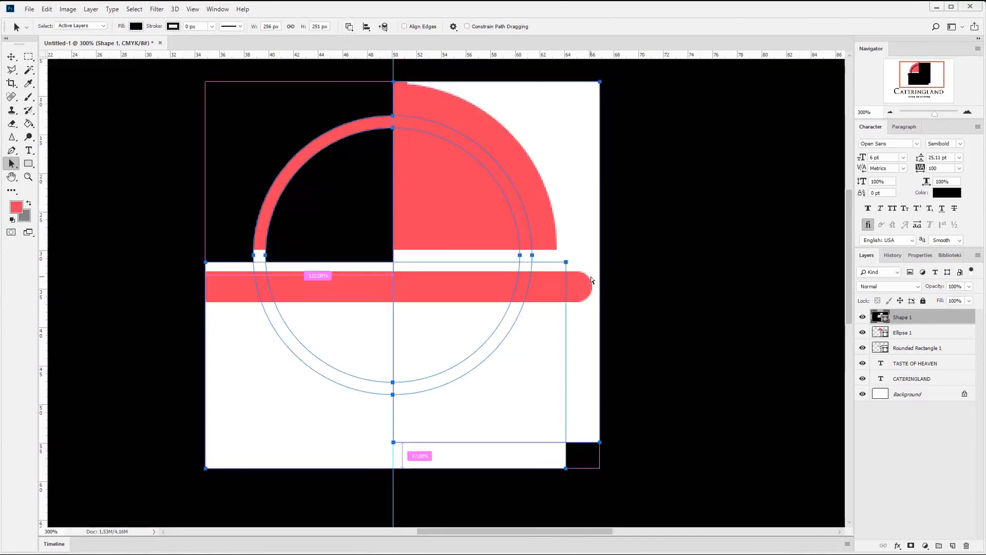
key("ctrl+z")
key("Escape")
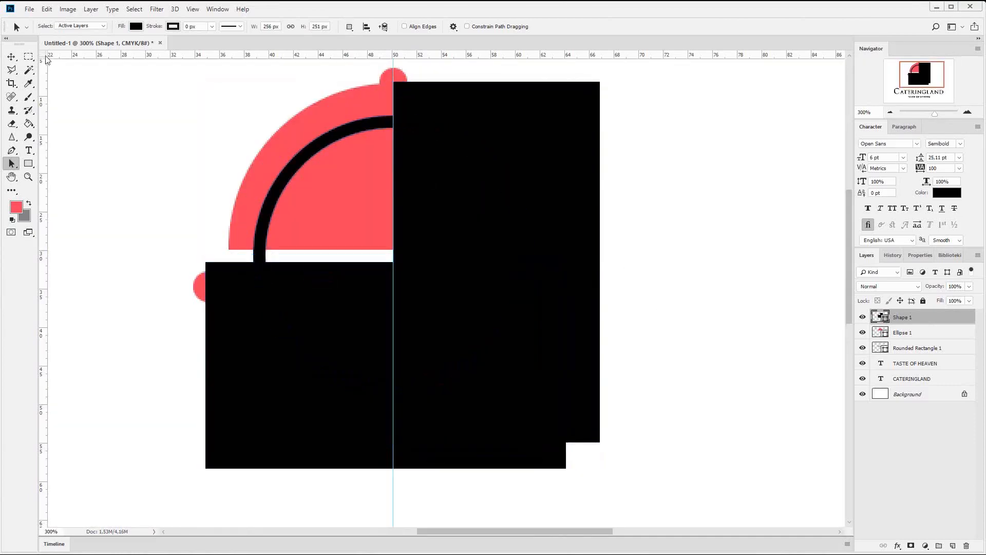
left_click(11, 57)
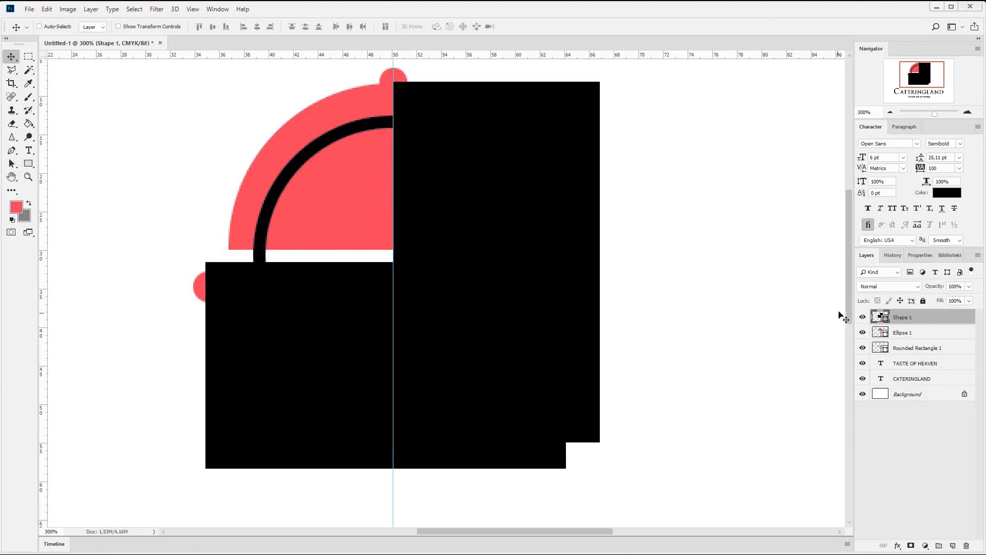
left_click(893, 255)
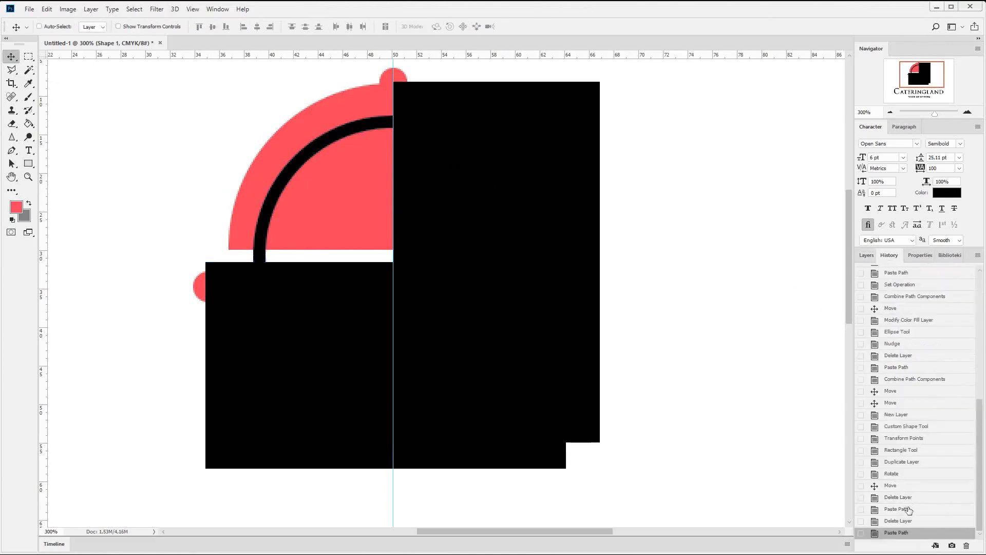
left_click(908, 497)
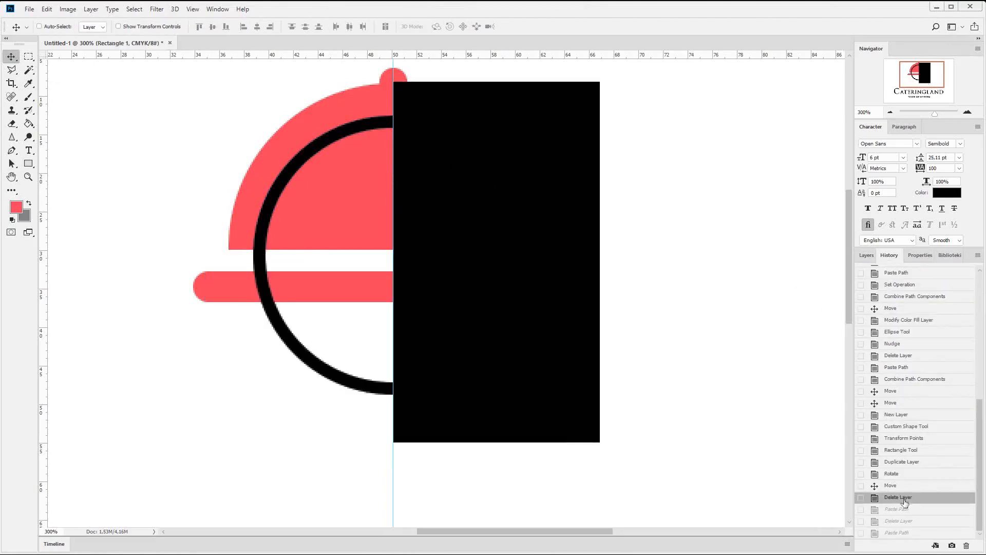
left_click(906, 509)
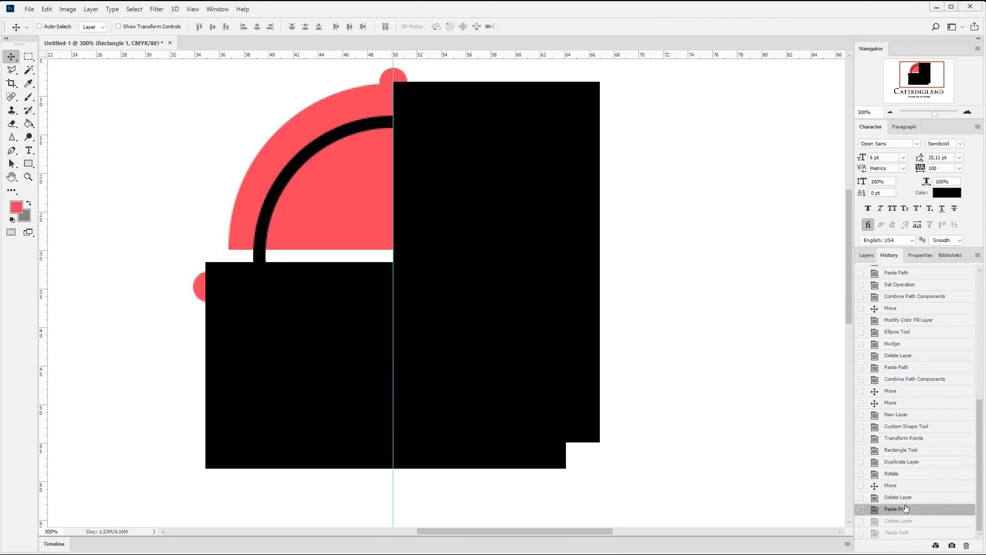
- Cut both rectangle paths from their layer and paste them into the ring's layer
left_click(863, 255)
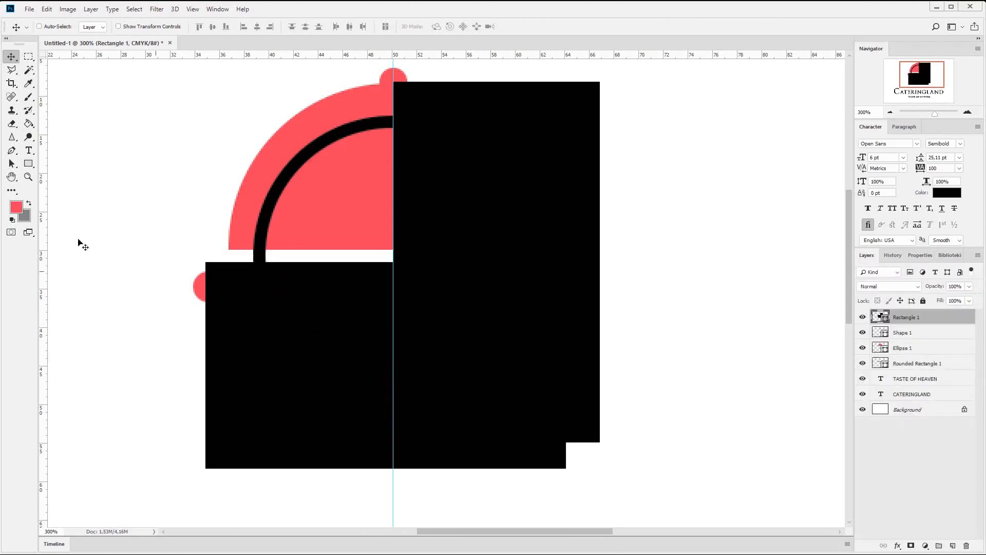
left_click(11, 163)
left_click_drag(142, 199, 666, 491)
key("Delete")
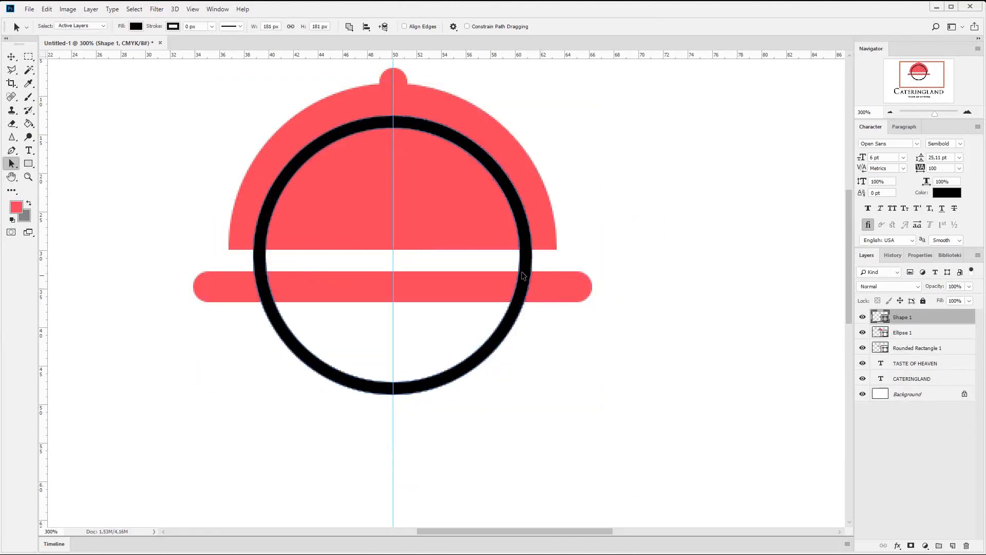
key("ctrl+z")
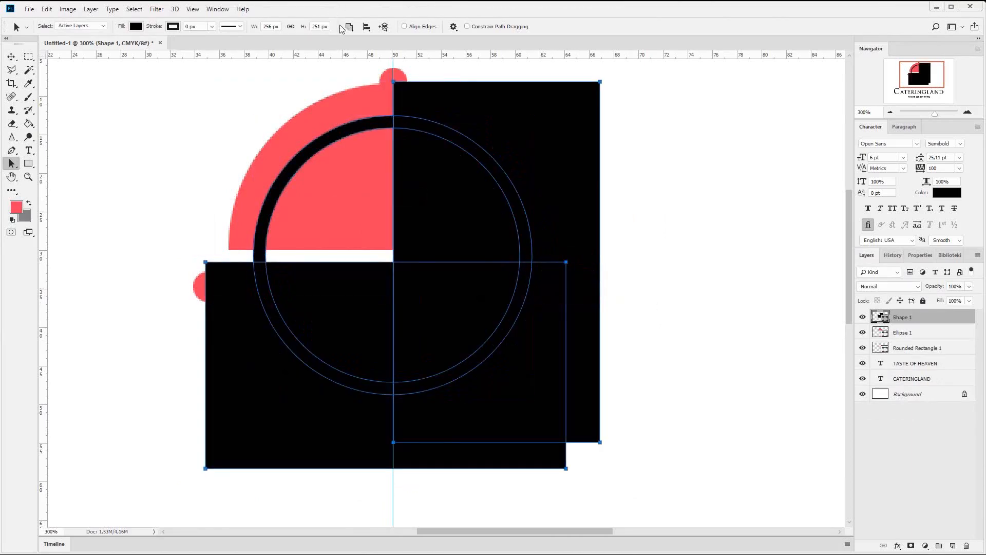
- Subtract the two rectangle paths from the ring as front shapes and merge the shape components into a quarter arc
left_click(348, 27)
left_click(389, 60)
left_click(349, 26)
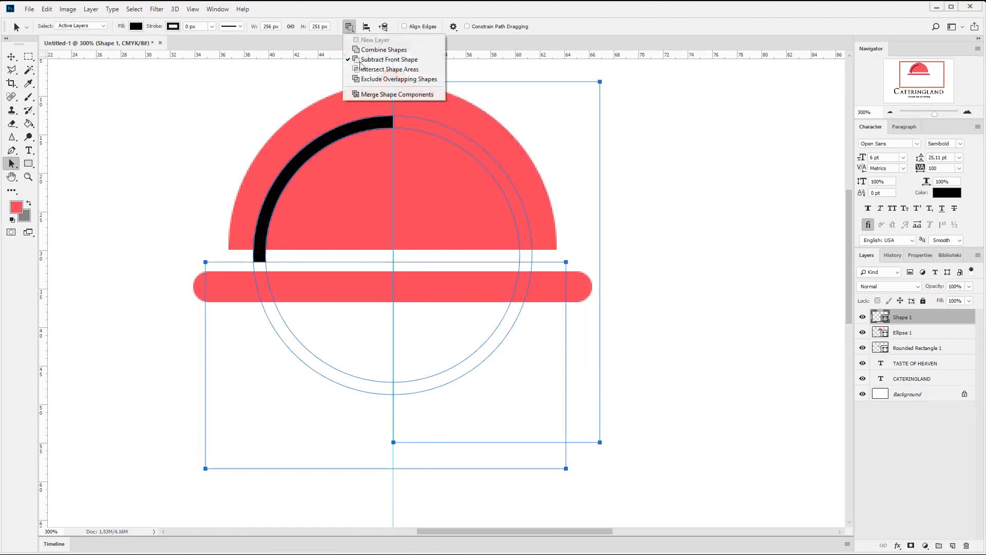
left_click(396, 94)
left_click(453, 225)
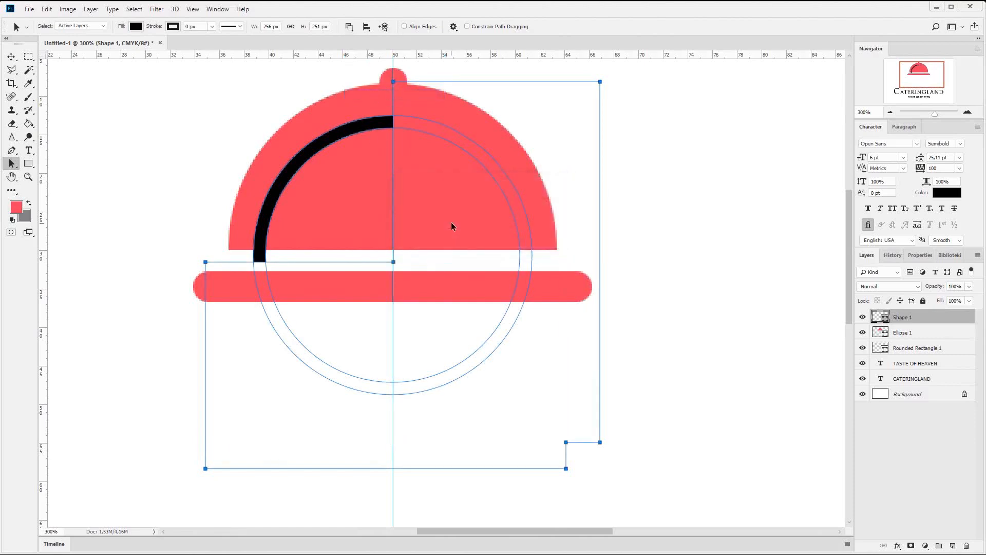
left_click(349, 27)
left_click(362, 95)
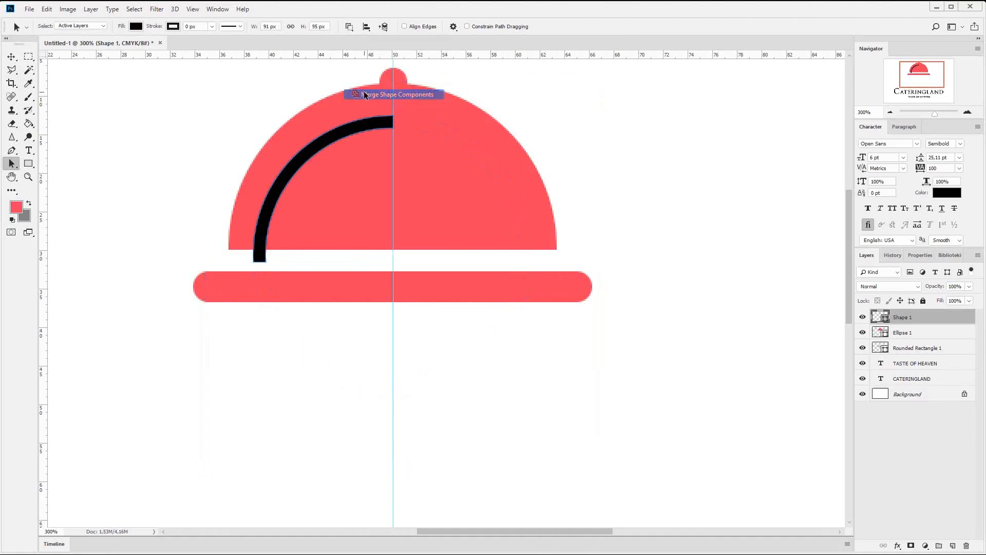
- Draw a rectangle about 175 × 86 px below the dome, overlapping the tray bar
left_click(11, 57)
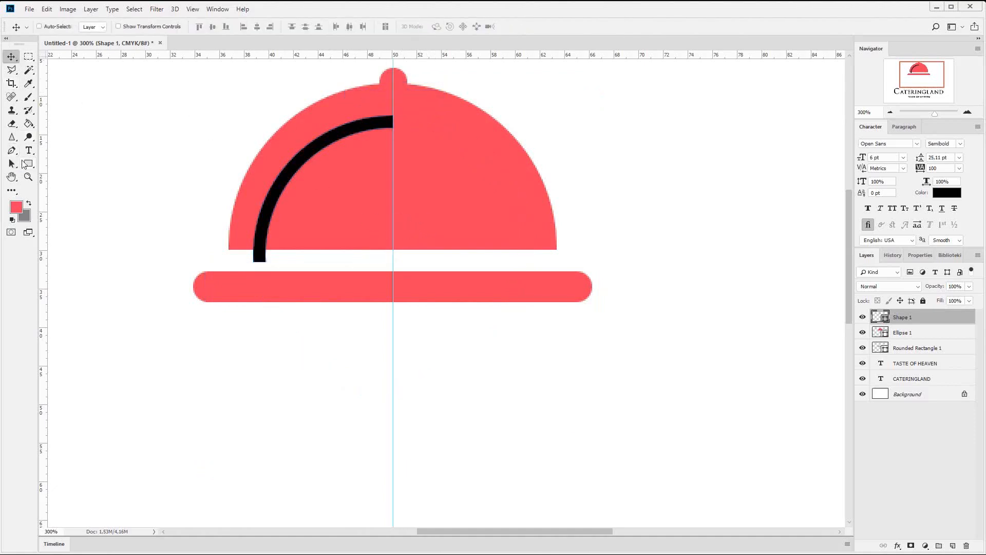
left_click(25, 164)
left_click_drag(181, 413, 450, 280)
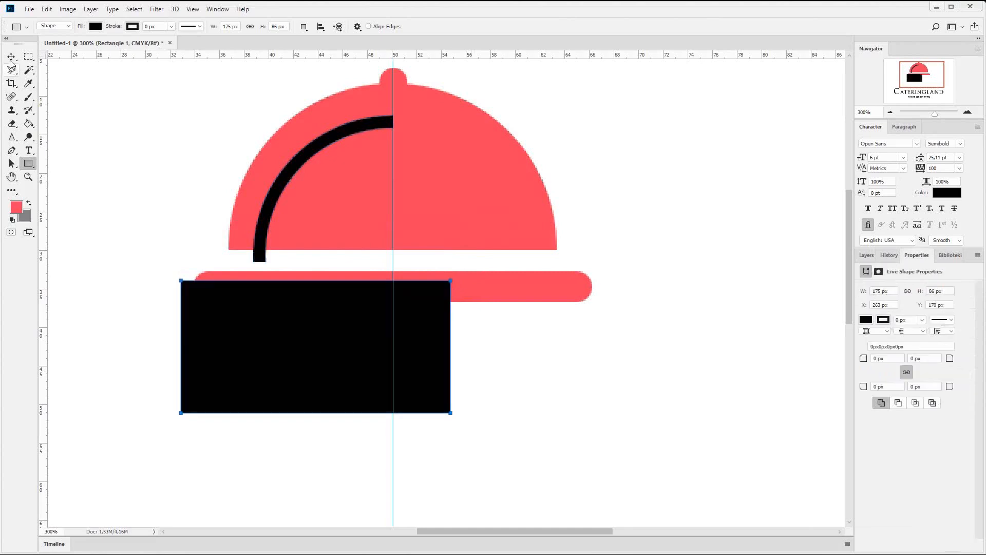
key("v")
- Nudge the black quarter arc slightly up and to the right so its upper end crosses the vertical guide
left_click(867, 256)
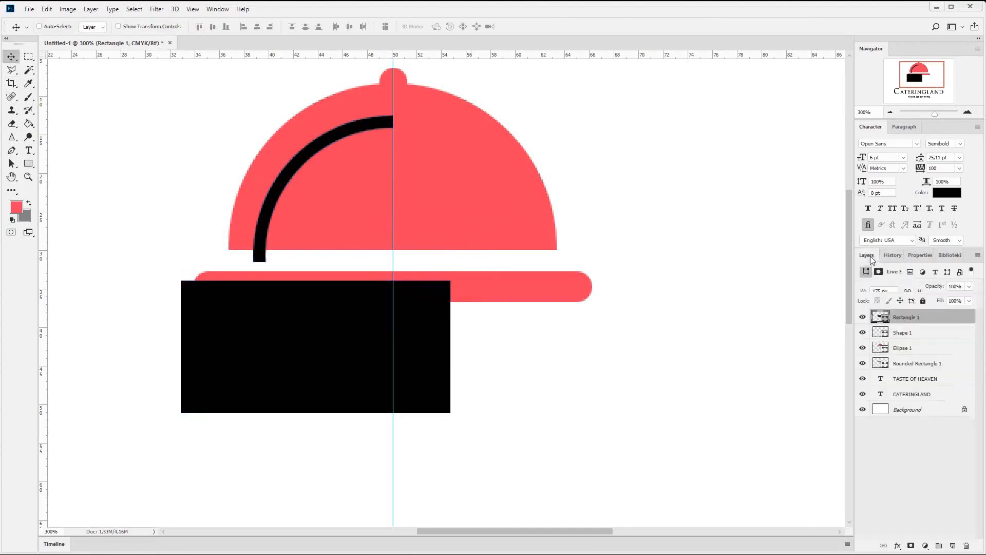
left_click(913, 333)
key("Up")
key("Up")
key("Up")
key("Up")
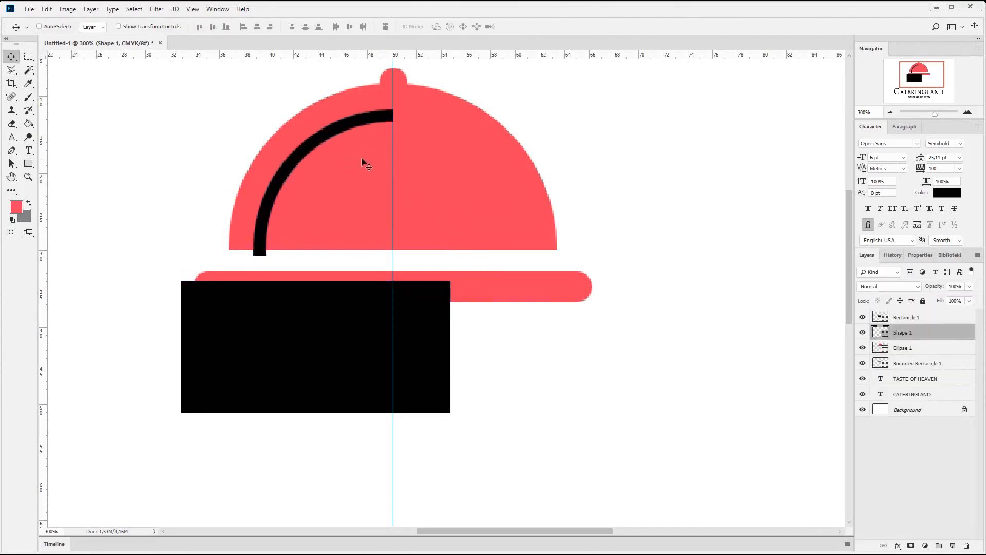
key("Right")
key("Right")
key("Right")
key("Right")
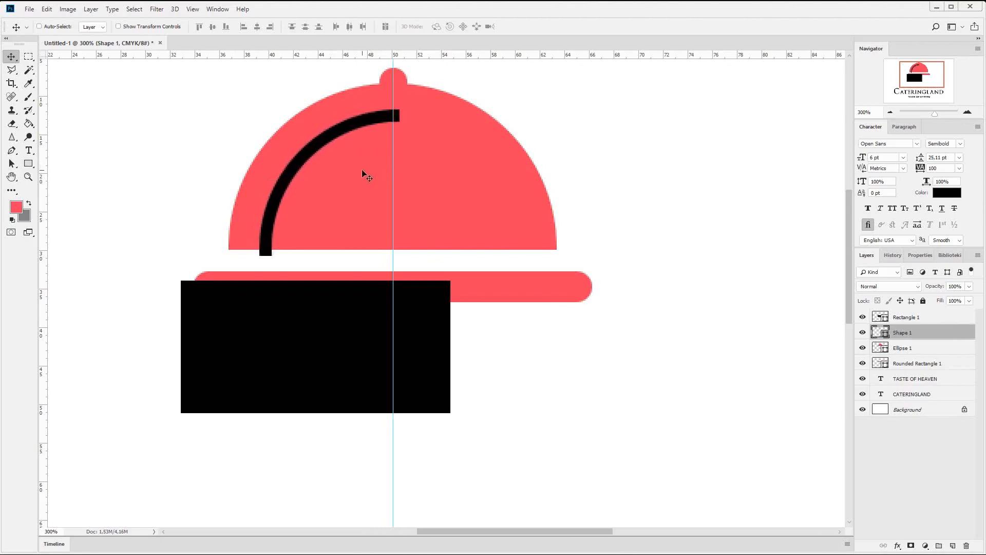
key("Down")
key("Right")
key("Right")
key("Right")
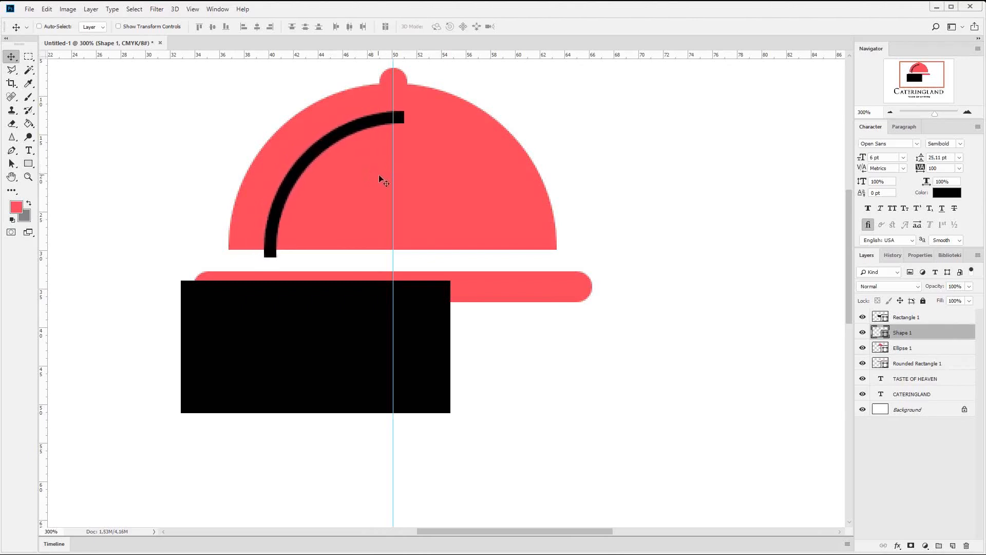
key("Down")
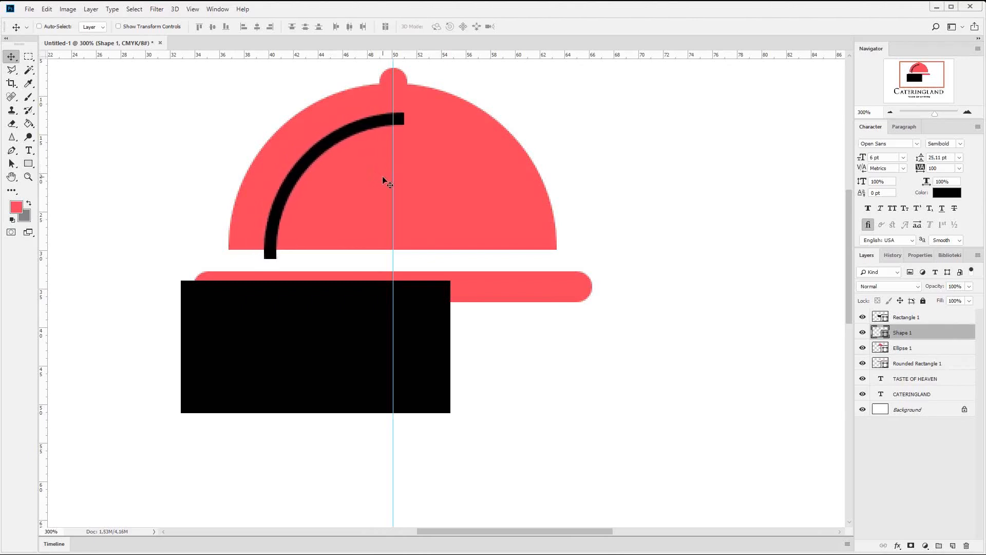
- Place the black rectangle over the arc's lower end and give it a green fill (RGB 45, 190, 126) at 49% opacity
left_click(913, 322)
left_click_drag(260, 323, 332, 257)
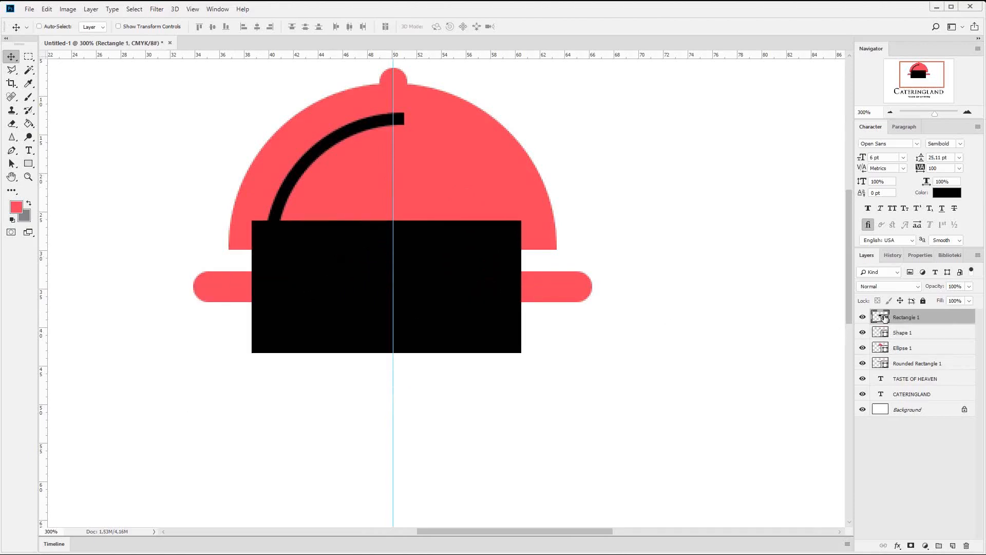
double_click(880, 318)
left_click(692, 434)
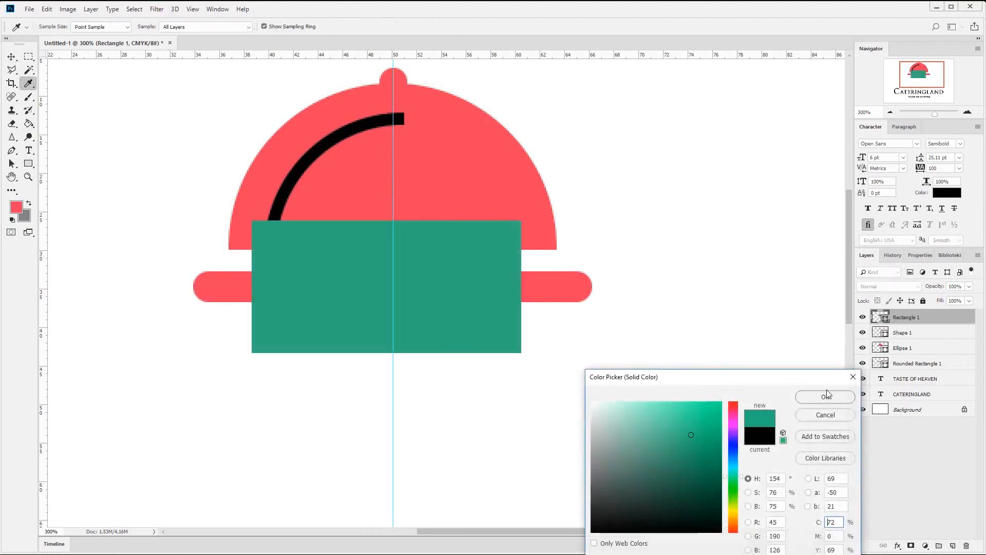
left_click(827, 395)
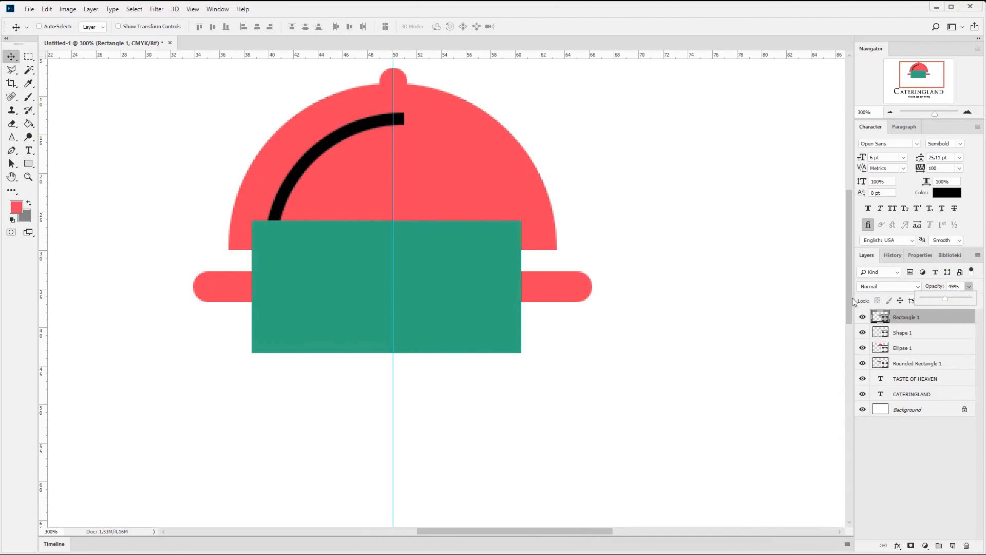
left_click_drag(311, 271, 309, 267)
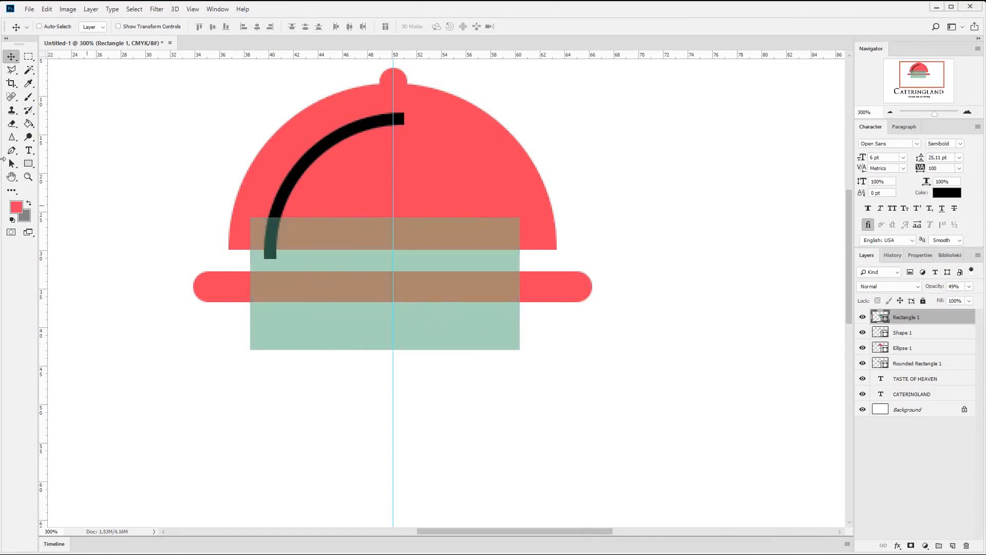
- Duplicate the translucent green rectangle and move the copy over the arc's upper end
right_click(893, 318)
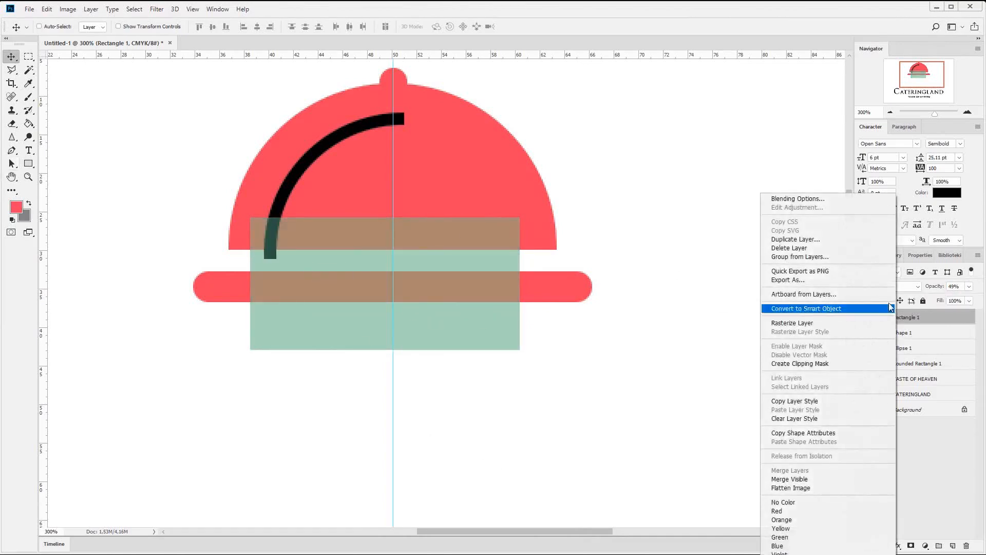
left_click(796, 239)
key("Return")
left_click_drag(300, 303, 432, 144)
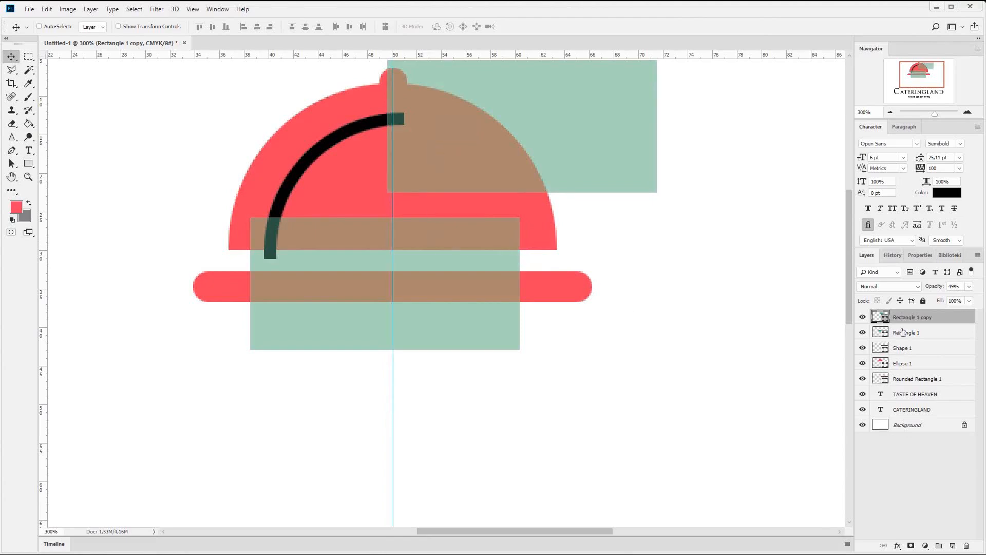
- Move the upper green rectangle's path into the black arc's shape layer, subtract it from the arc's upper end and merge the components
left_click(10, 164)
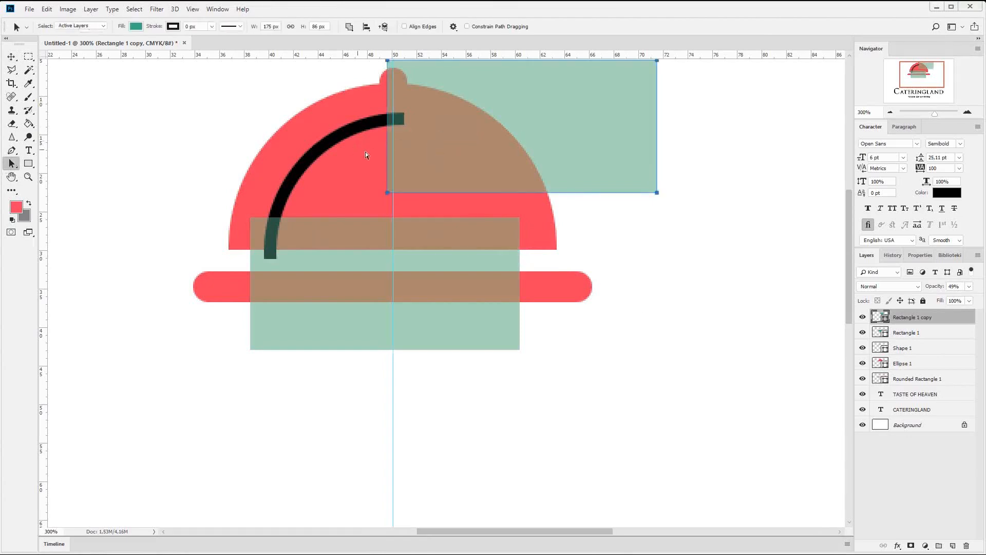
key("Delete")
left_click(358, 128)
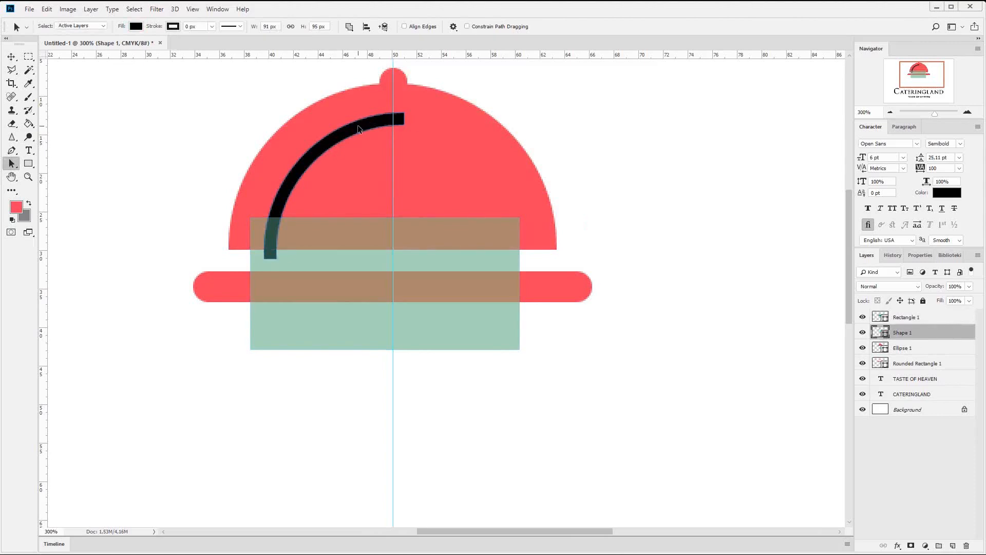
key("ctrl+v")
left_click(349, 27)
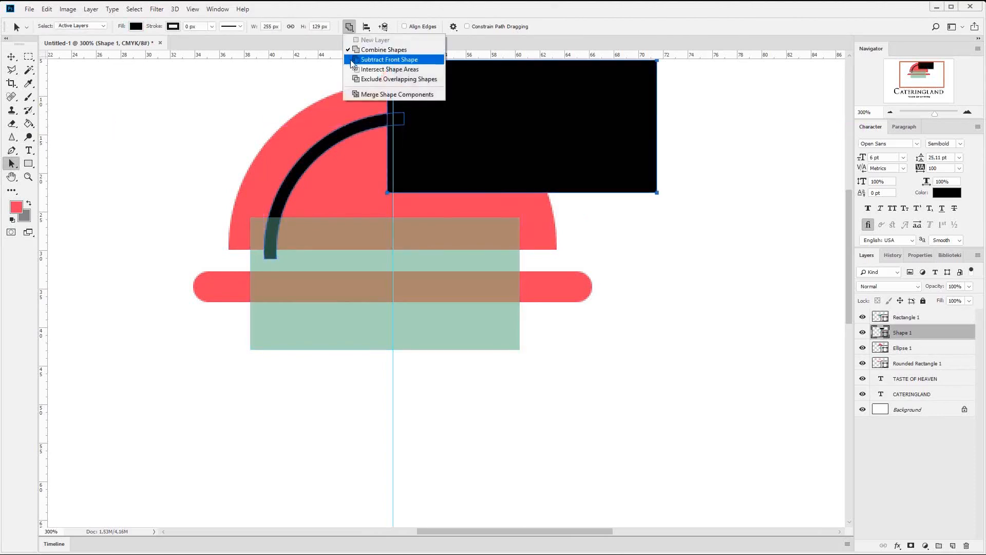
left_click(352, 60)
left_click(349, 26)
left_click(362, 94)
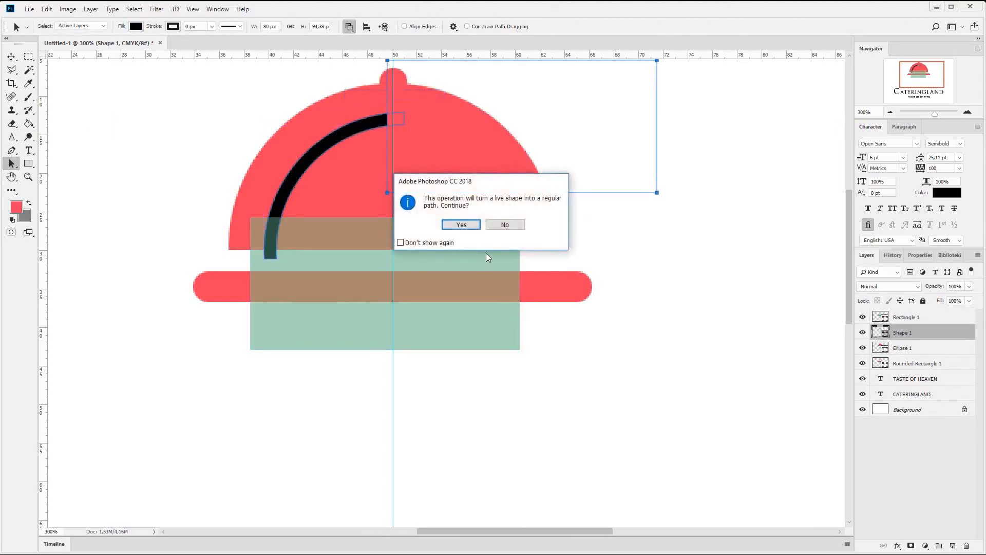
left_click(465, 224)
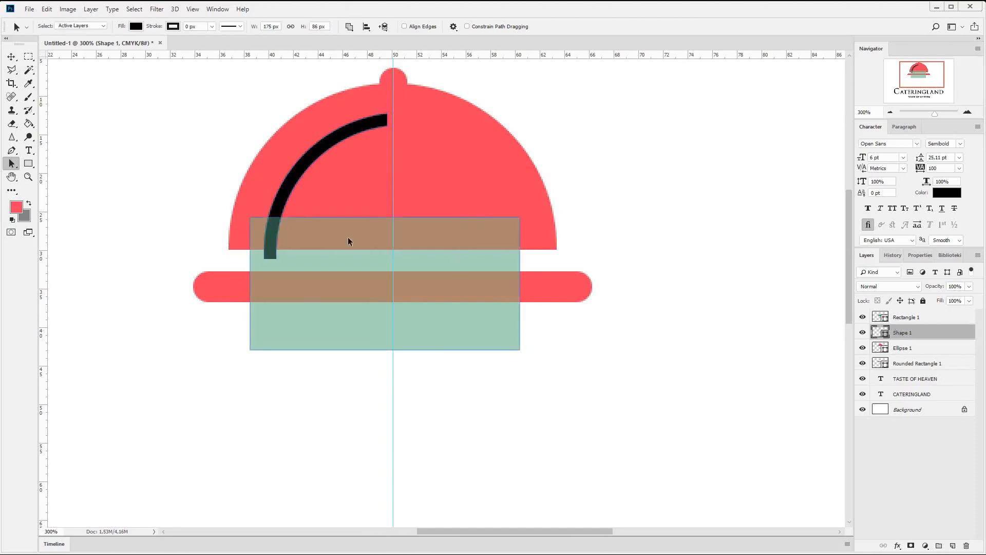
- Move the lower green rectangle's path into the arc's layer, subtract it from the arc's lower end and merge the components
left_click(334, 236)
key("Delete")
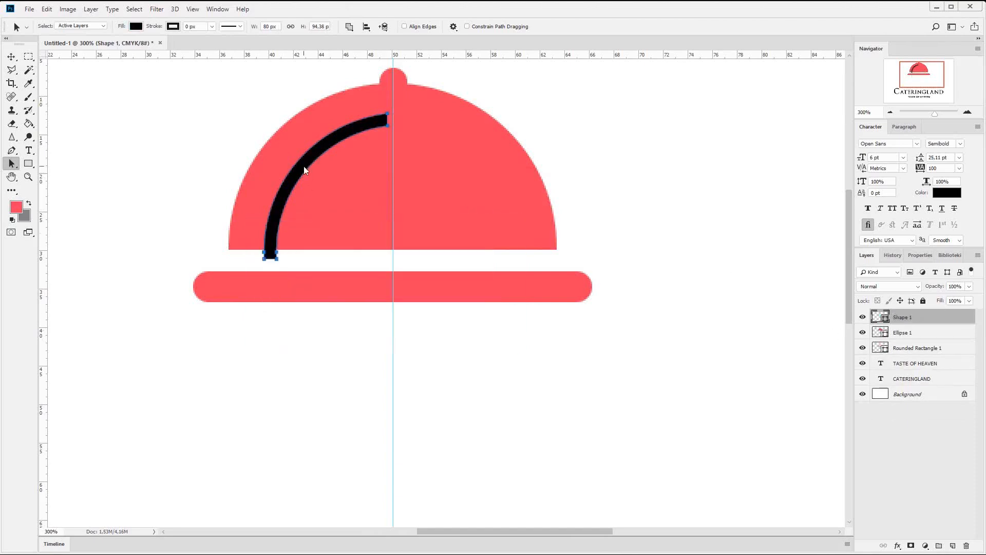
key("ctrl+v")
left_click(349, 26)
left_click(381, 60)
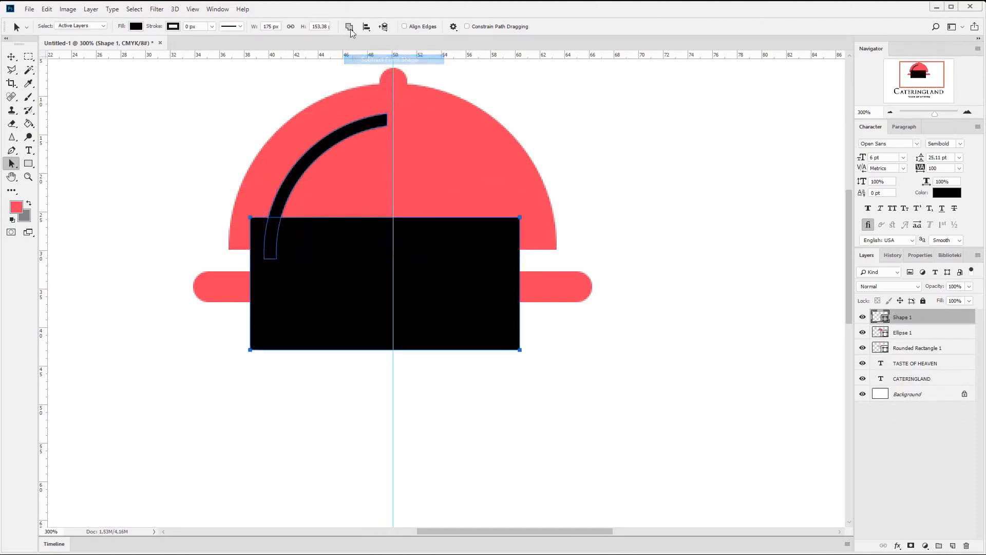
left_click(349, 27)
left_click(362, 94)
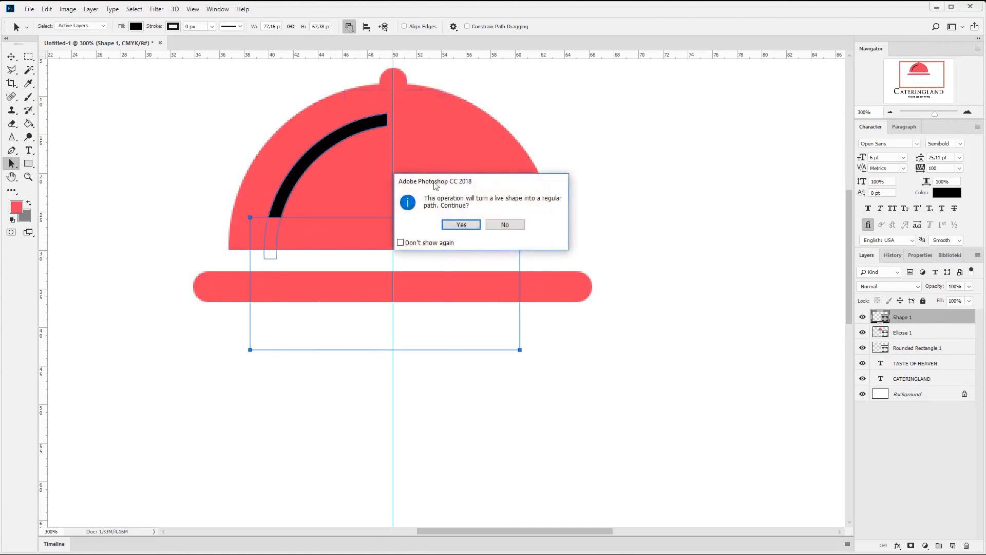
left_click(455, 224)
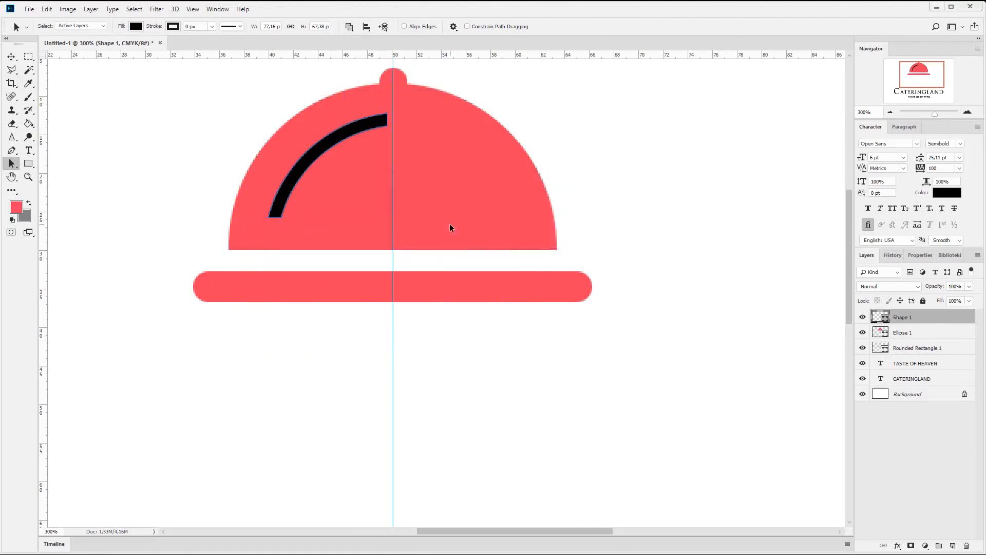
left_click(11, 57)
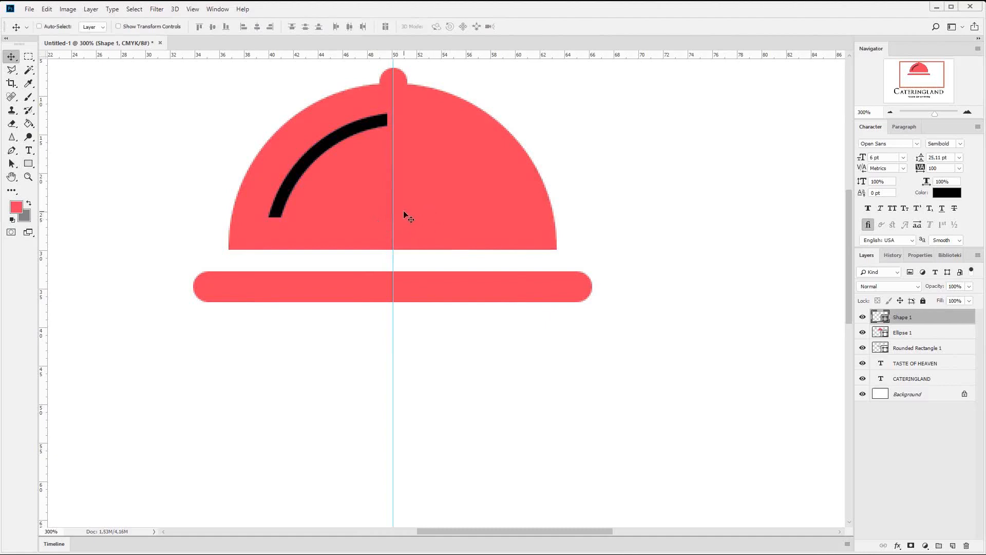
- Draw a black circle about 9 px wide on a new layer at the arc's upper end and nudge it left
right_click(28, 163)
left_click(66, 181)
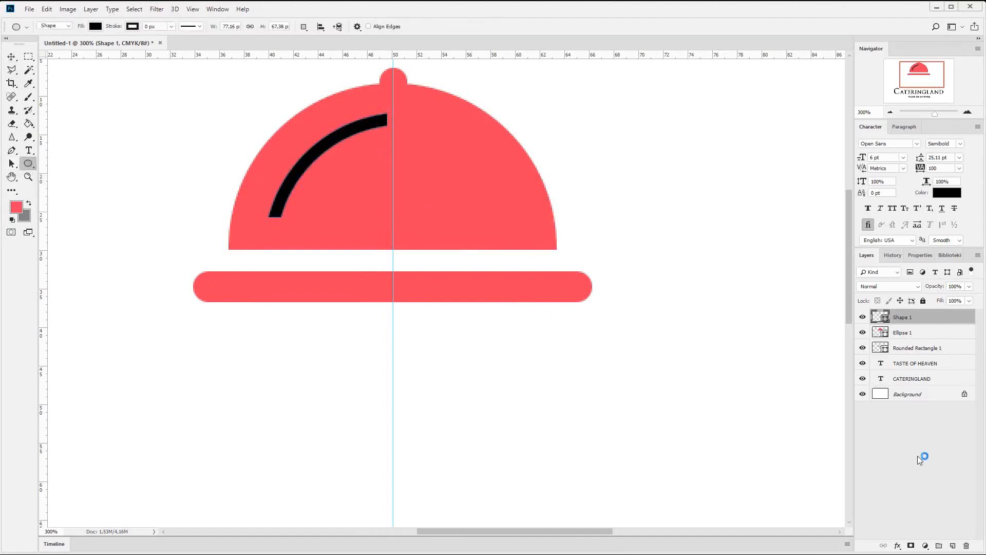
left_click(955, 547)
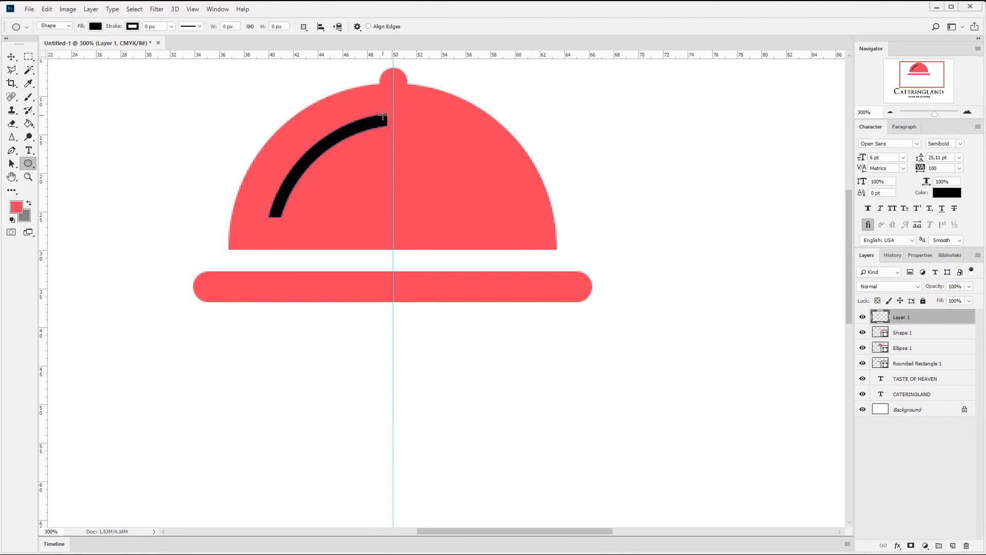
left_click_drag(386, 113, 408, 128)
key("v")
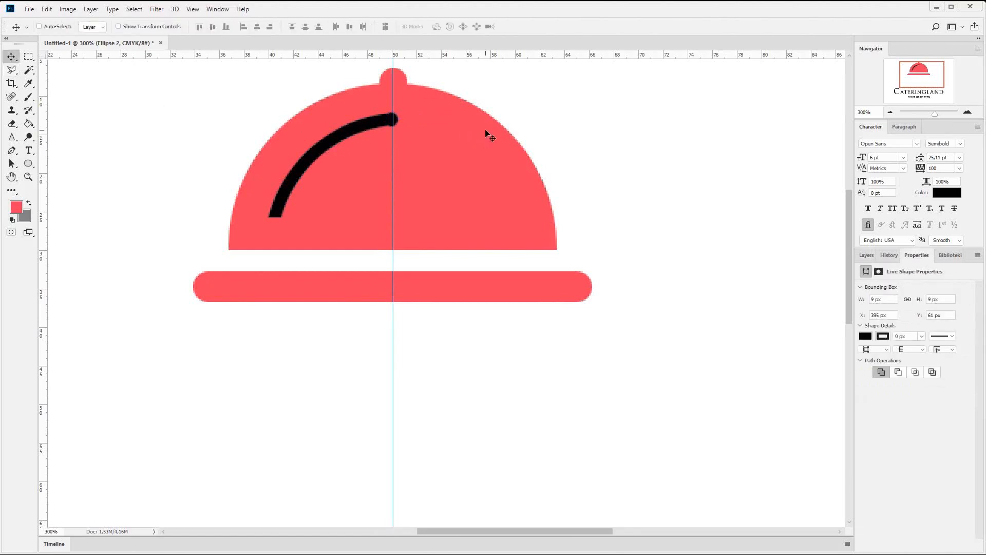
key("Left")
- Scale the small black circle down to about 8 px so it rounds off the arc's upper end
left_click(968, 112)
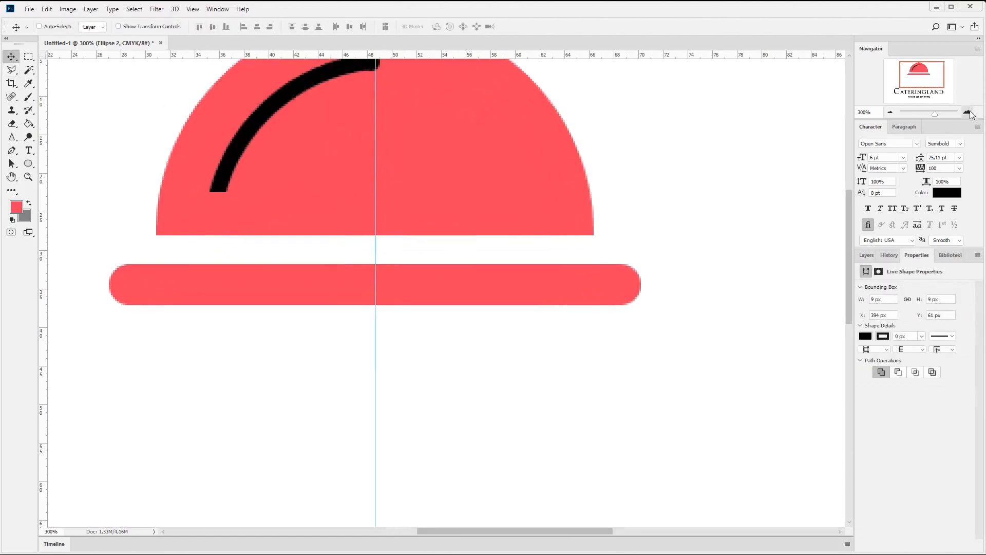
left_click(968, 112)
left_click_drag(936, 84, 923, 63)
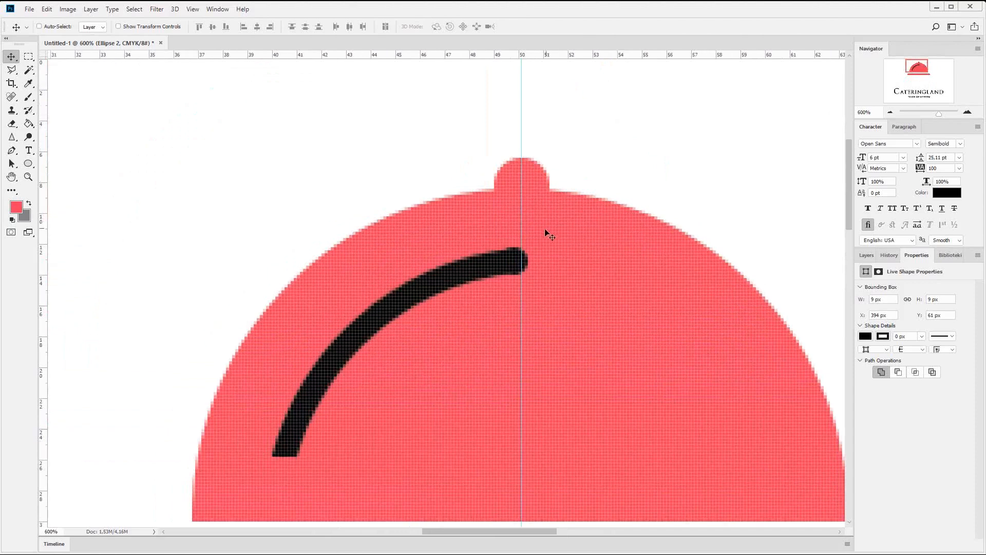
key("ctrl+t")
left_click_drag(528, 247, 525, 251)
key("Return")
key("Up")
key("Down")
- Duplicate the small circle's layer and move the copy onto the arc's lower end
left_click(866, 255)
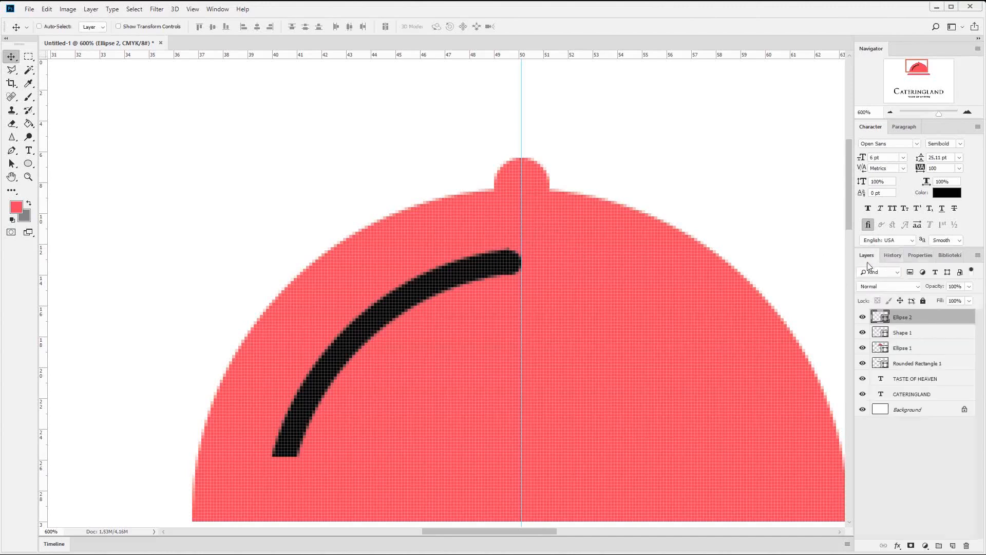
right_click(918, 314)
left_click(819, 240)
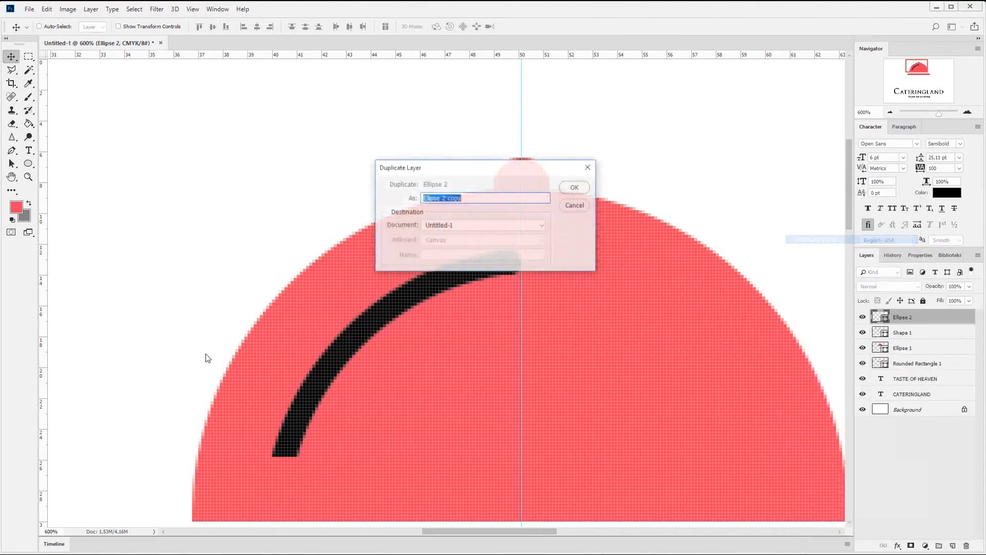
key("Return")
left_click_drag(514, 285, 324, 476)
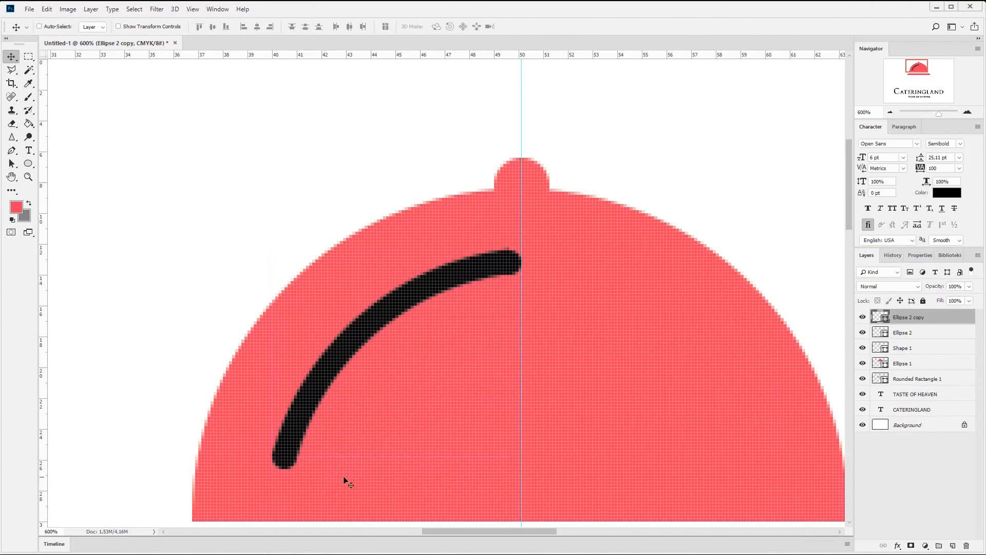
- Examine the arc with its rounded ends within the whole logo and up close on the dome
left_click(891, 111)
left_click(891, 111)
left_click(891, 111)
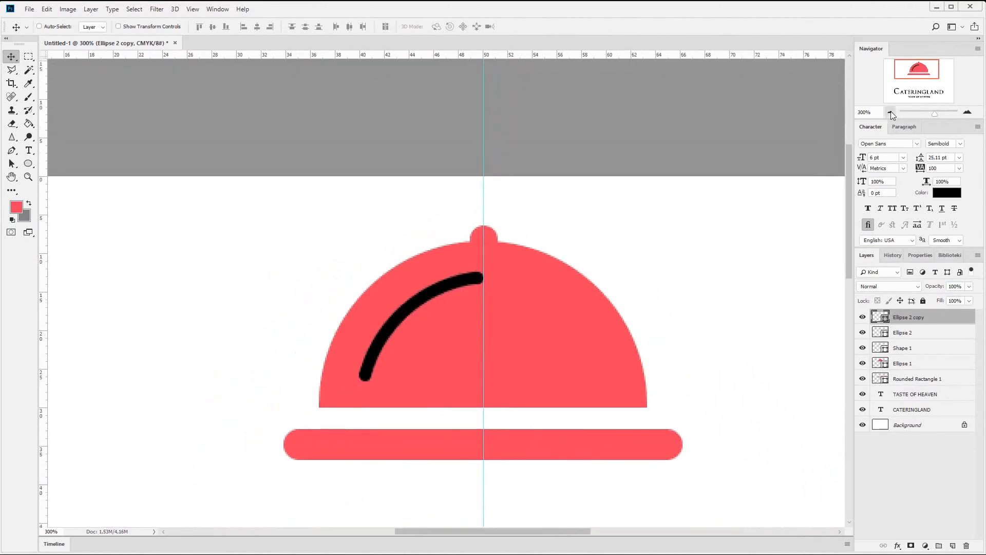
left_click(891, 111)
left_click(891, 111)
left_click(890, 111)
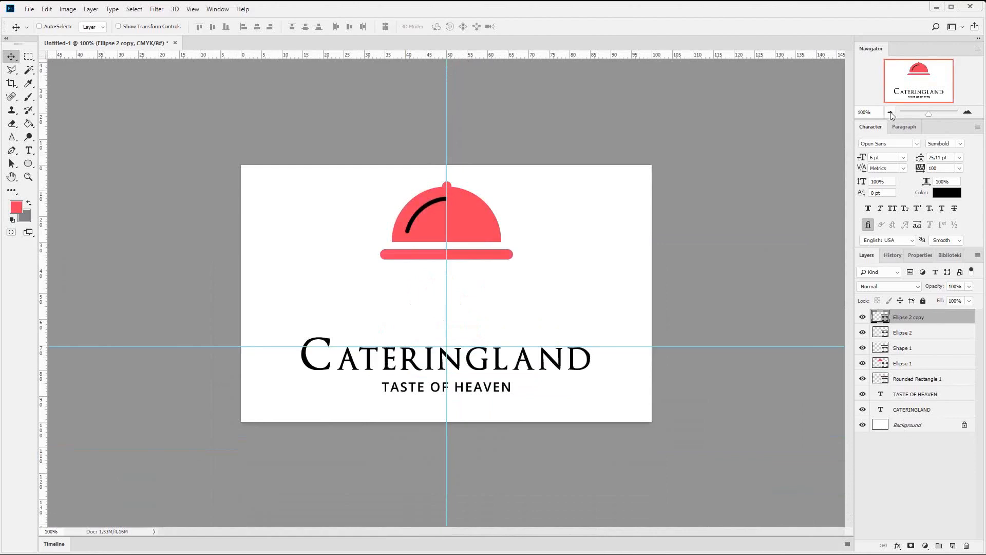
left_click(968, 112)
left_click(968, 113)
left_click(968, 112)
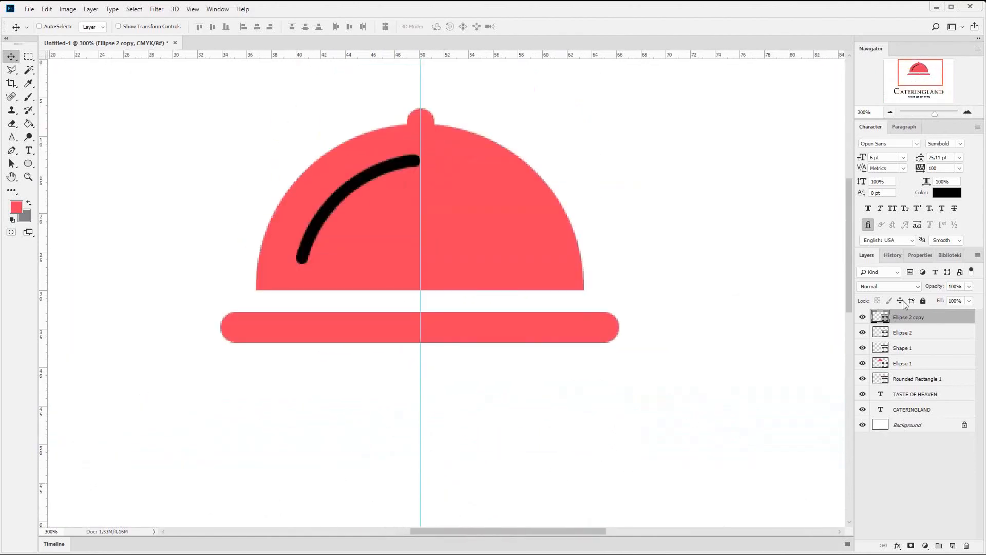
- Move both end circles' paths into the arc's shape layer and merge them with the arc into one shape
left_click(11, 164)
left_click_drag(229, 117, 636, 329)
key("Delete")
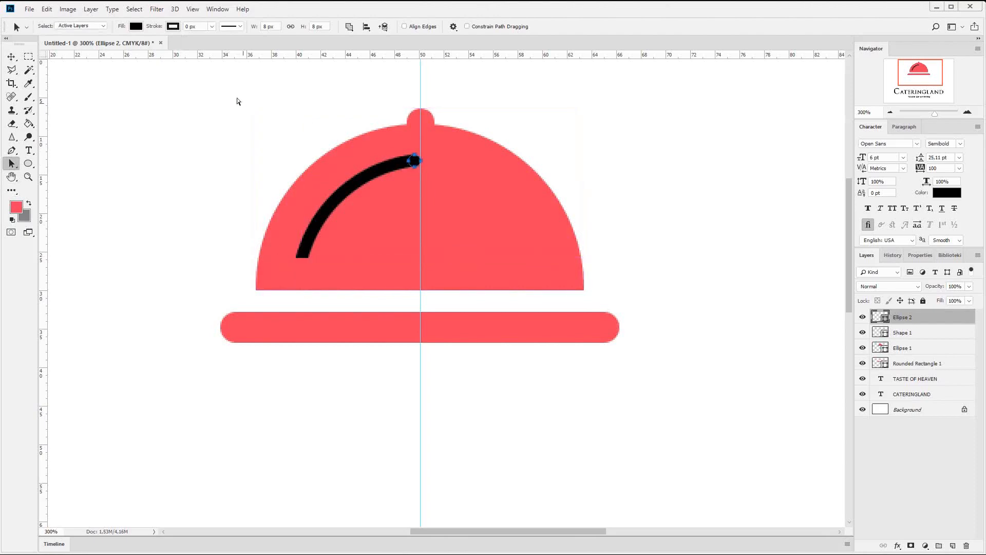
key("ctrl+v")
left_click_drag(193, 82, 603, 403)
key("Delete")
key("ctrl+v")
left_click_drag(222, 98, 572, 367)
left_click(348, 28)
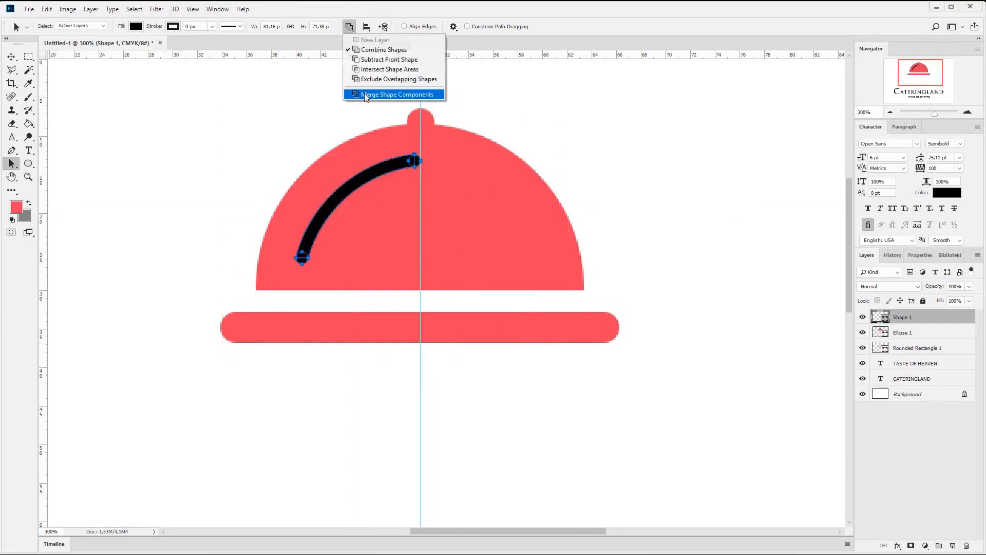
left_click(365, 94)
left_click(462, 225)
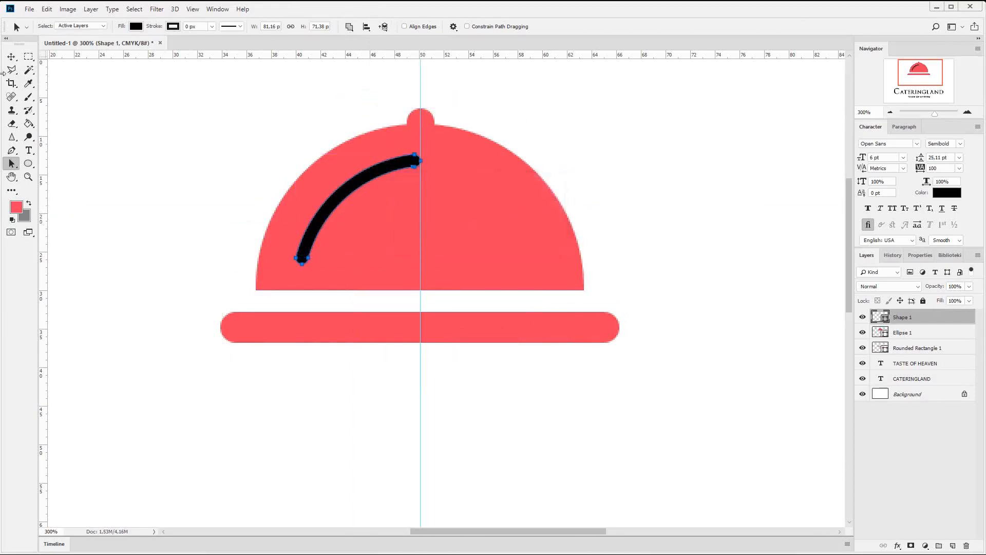
left_click(11, 57)
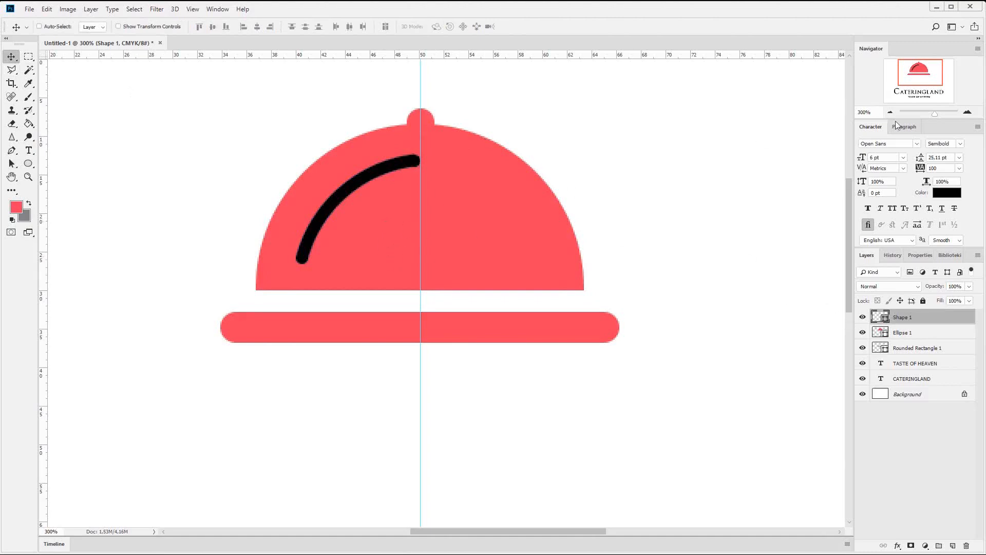
- Change the merged arc's fill color from black to white, sampled from the canvas background
double_click(880, 317)
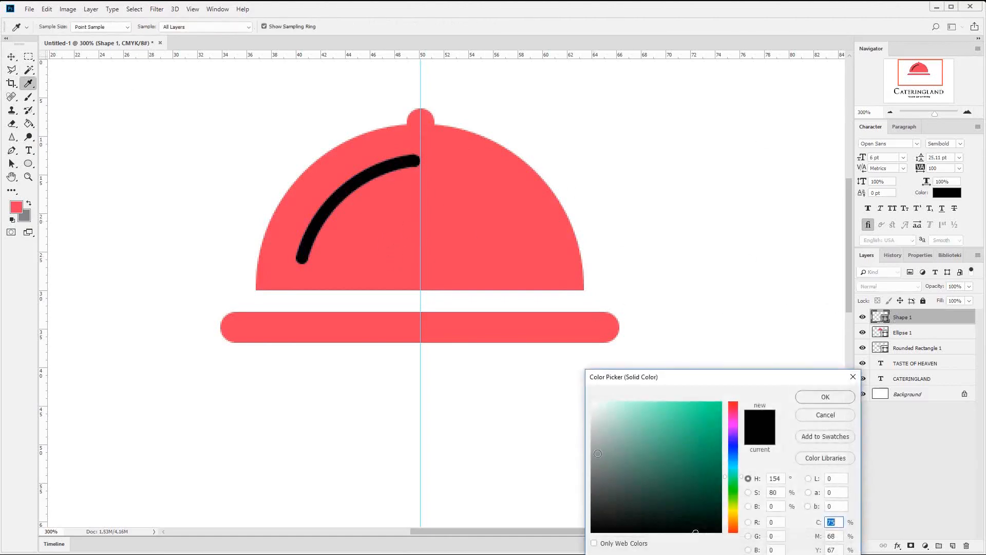
left_click(543, 374)
left_click(837, 401)
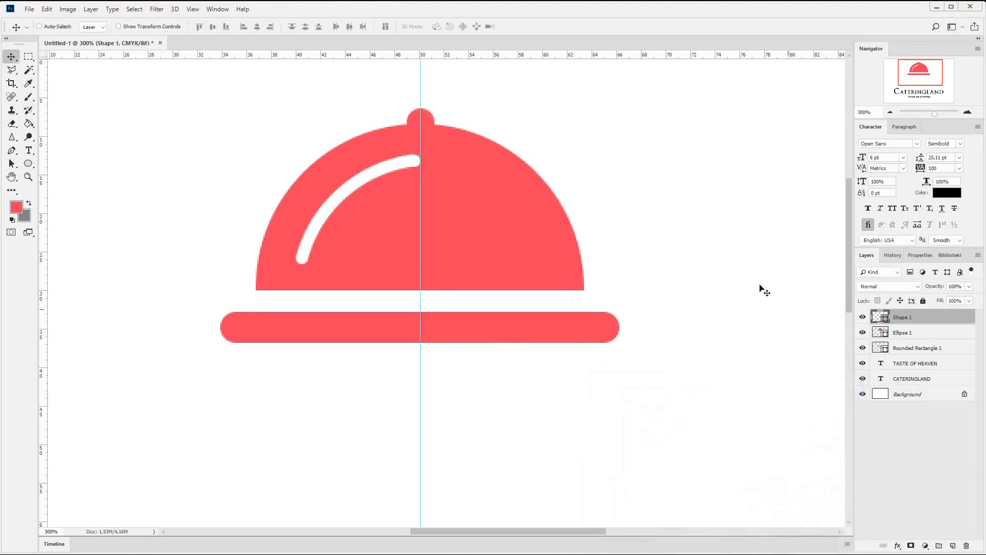
- Delete the redundant anchor point on the inner edge of the white highlight's upper end
left_click(890, 112)
left_click(890, 113)
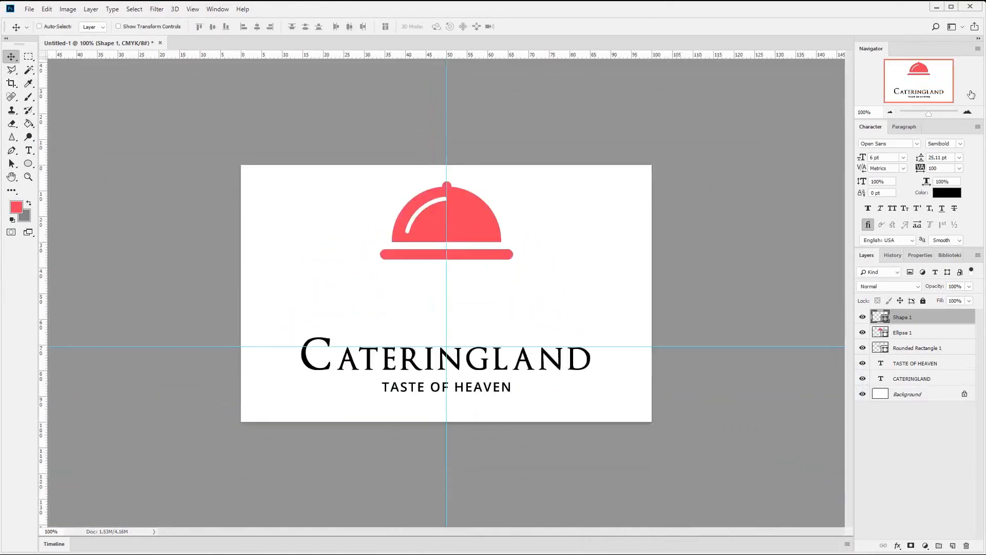
left_click(967, 112)
left_click(967, 113)
left_click(967, 113)
left_click(968, 112)
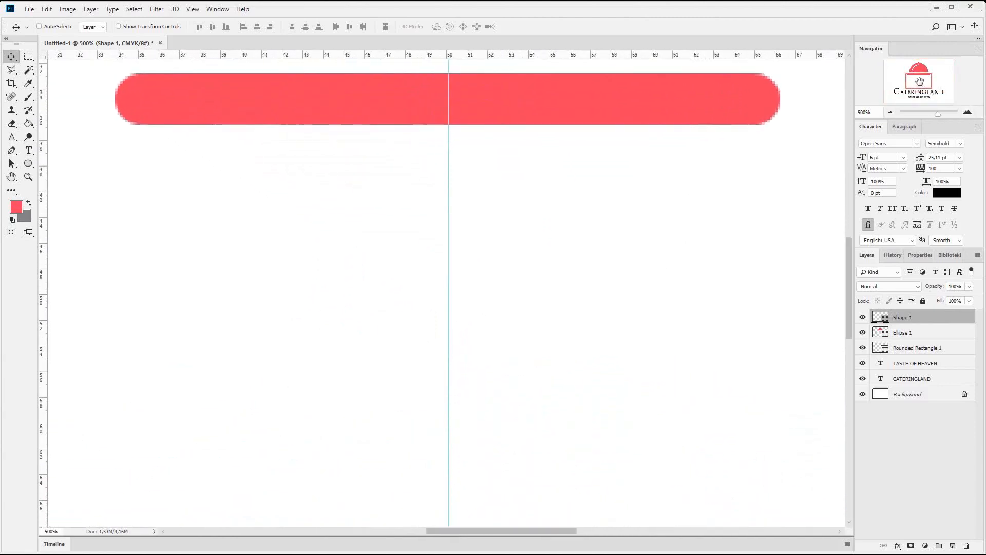
left_click_drag(919, 84, 914, 70)
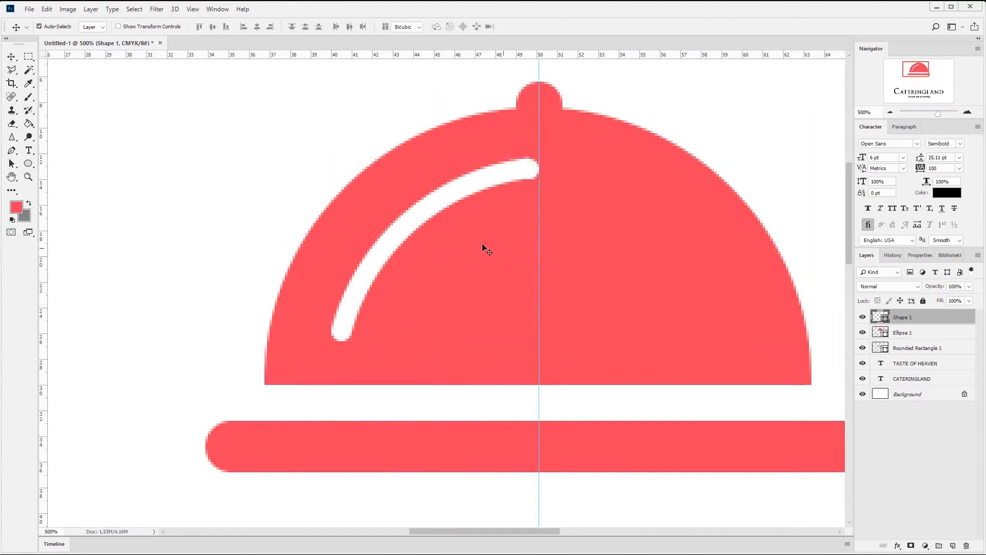
key("ctrl+t")
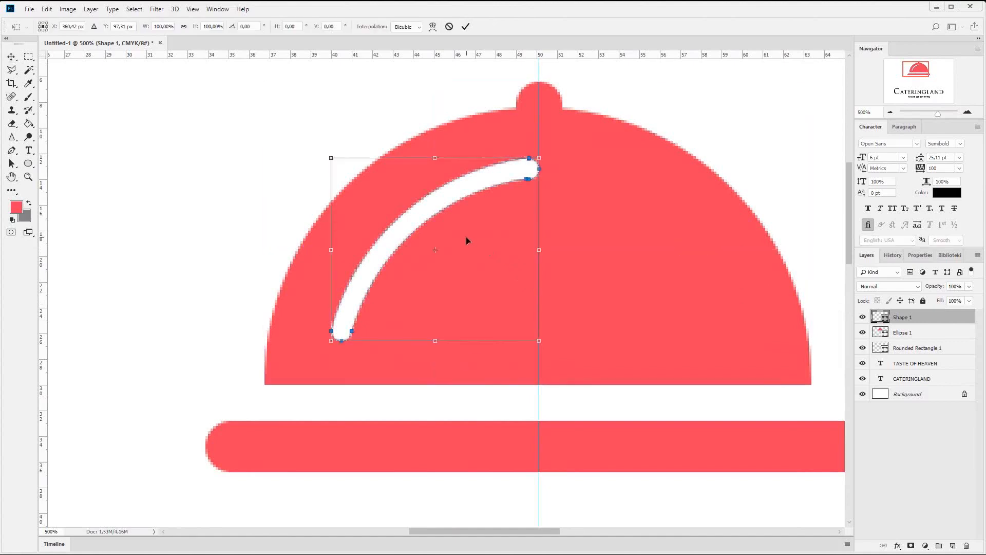
key("Return")
left_click(11, 150)
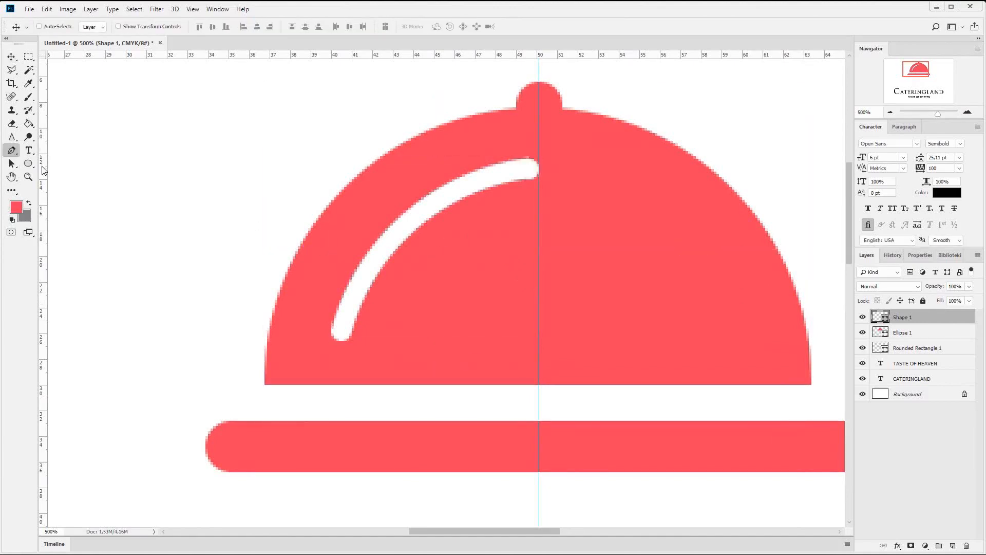
right_click(12, 150)
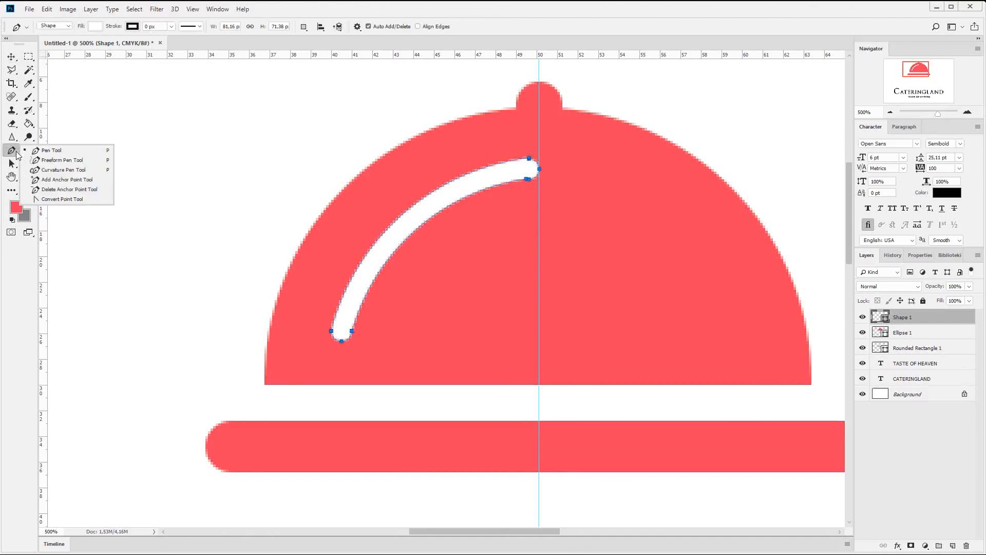
left_click(66, 189)
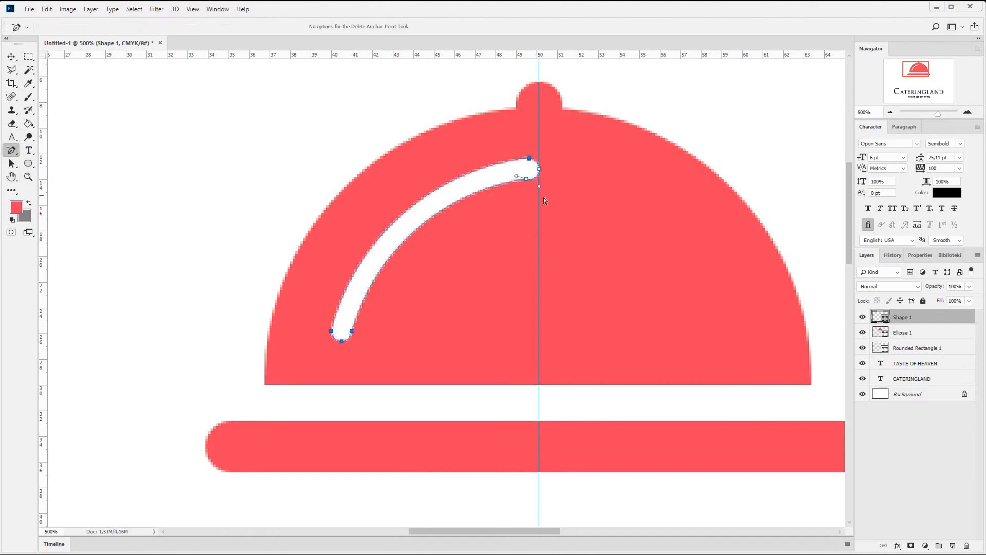
left_click(11, 56)
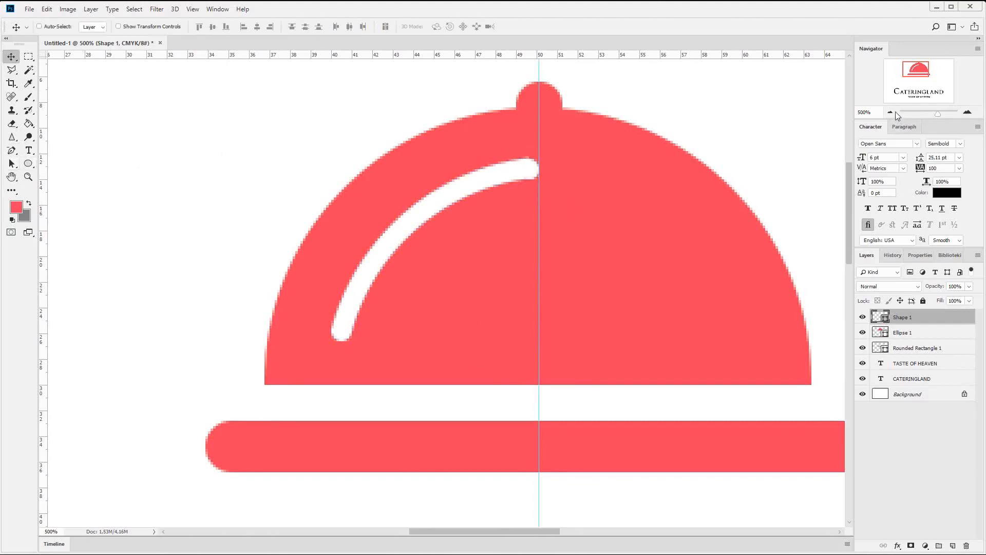
- Examine the white highlight on the red dome within the whole logo and up close
left_click(892, 112)
left_click(892, 112)
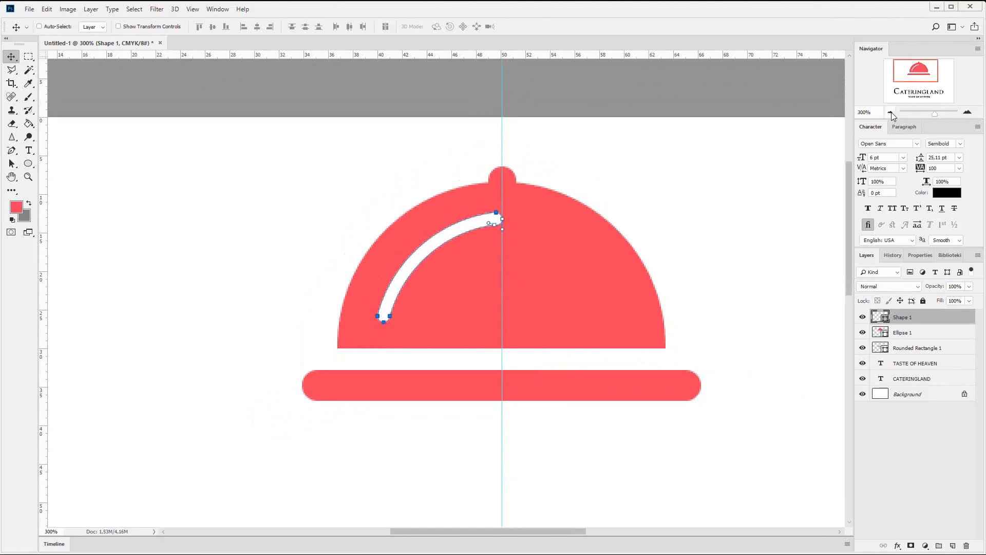
left_click(892, 112)
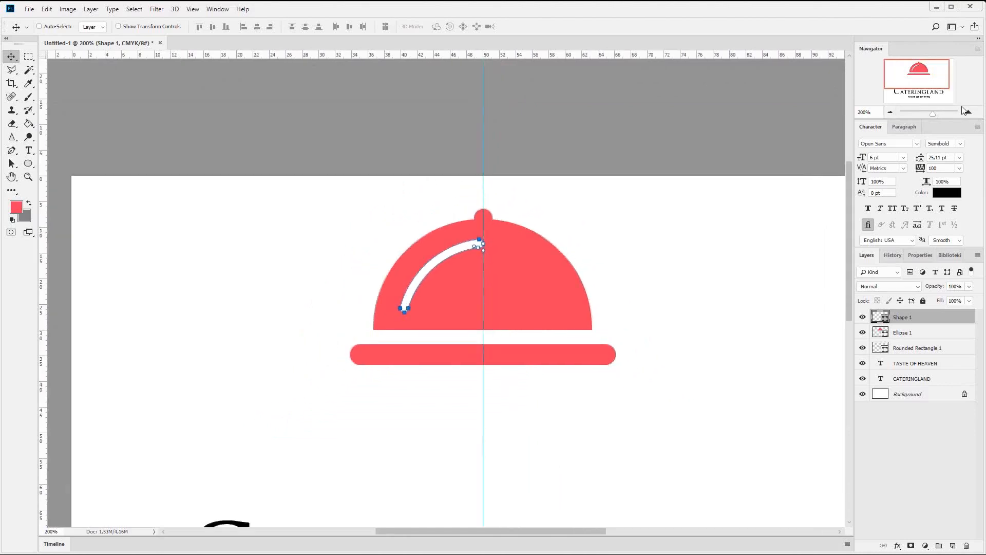
left_click(891, 112)
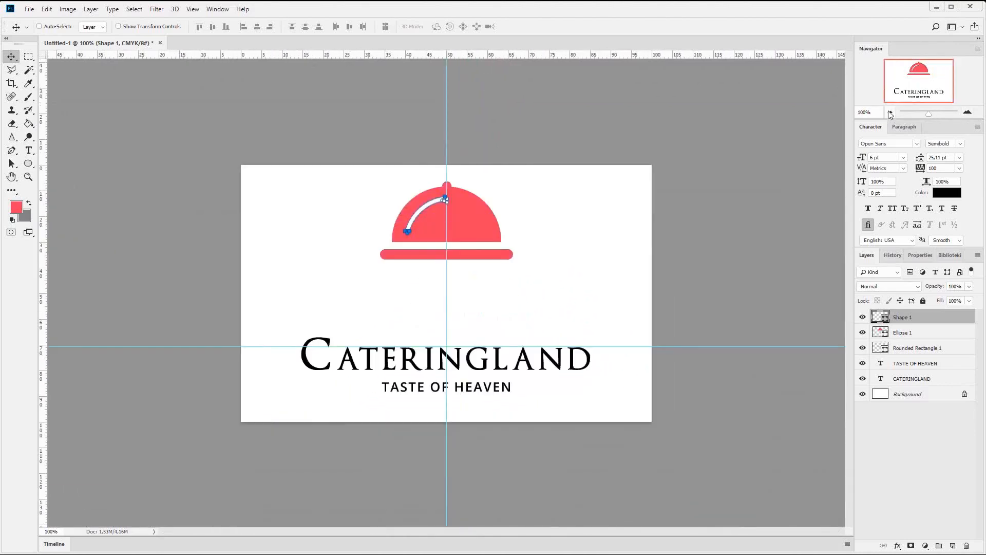
left_click(916, 335)
left_click(917, 317)
left_click(968, 112)
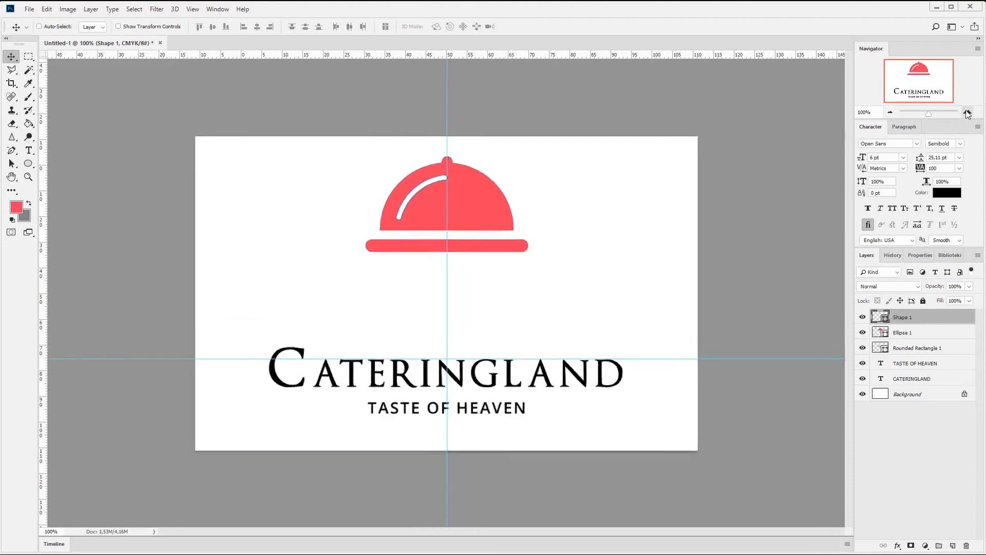
left_click(968, 112)
left_click_drag(920, 77, 920, 71)
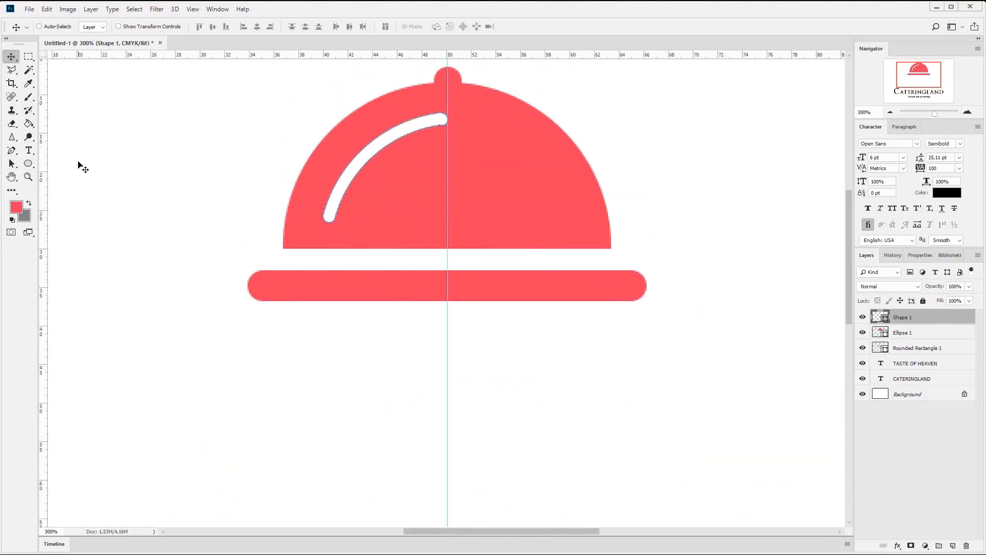
- Duplicate the red tray bar, bring the copy to the front of the layer stack and move it below the original
scroll(294, 204, "down", 2)
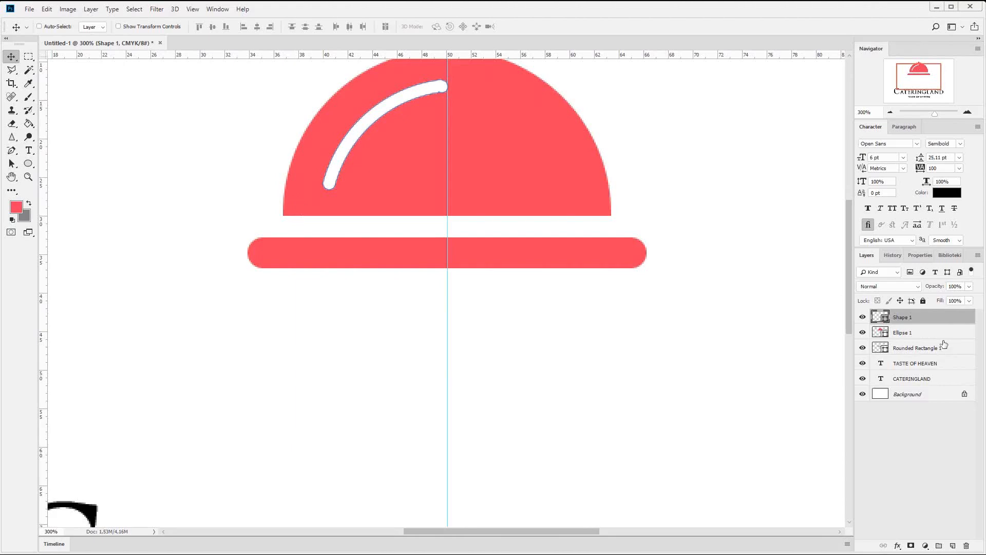
left_click(914, 348)
right_click(915, 348)
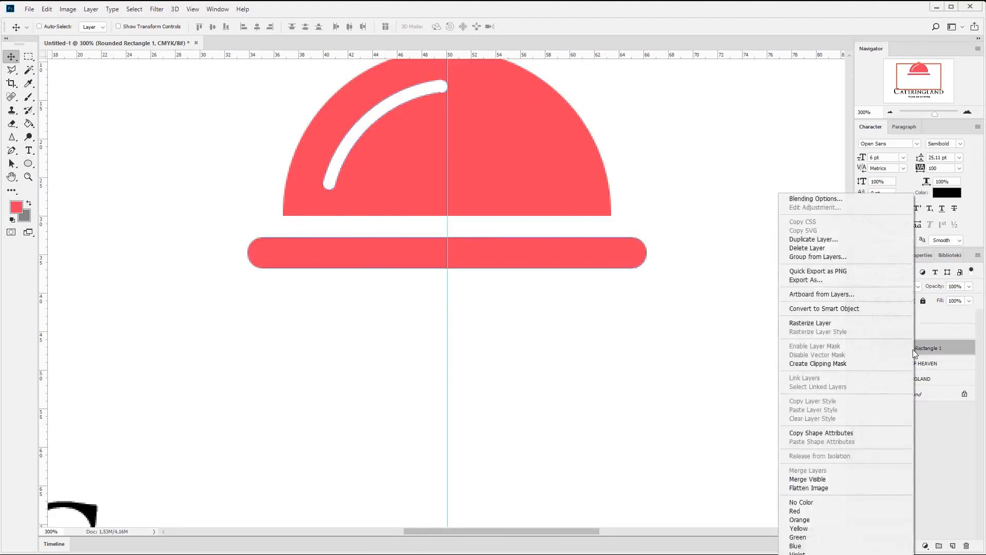
left_click(856, 241)
key("Return")
left_click_drag(912, 351, 904, 314)
left_click_drag(532, 257, 520, 345)
- Shorten the copied bar to roughly a quarter of its length by shifting its left end's anchor points inward
left_click_drag(11, 164, 54, 162)
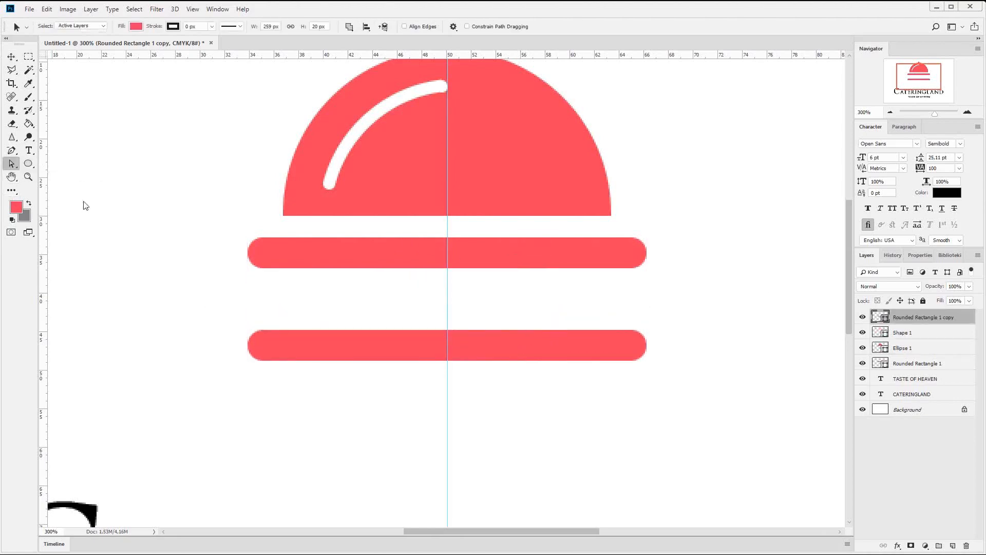
left_click_drag(218, 310, 555, 376)
key("v")
- Center the short red bar on the vertical guide just above the word CATERINGLAND
scroll(764, 330, "down", 2)
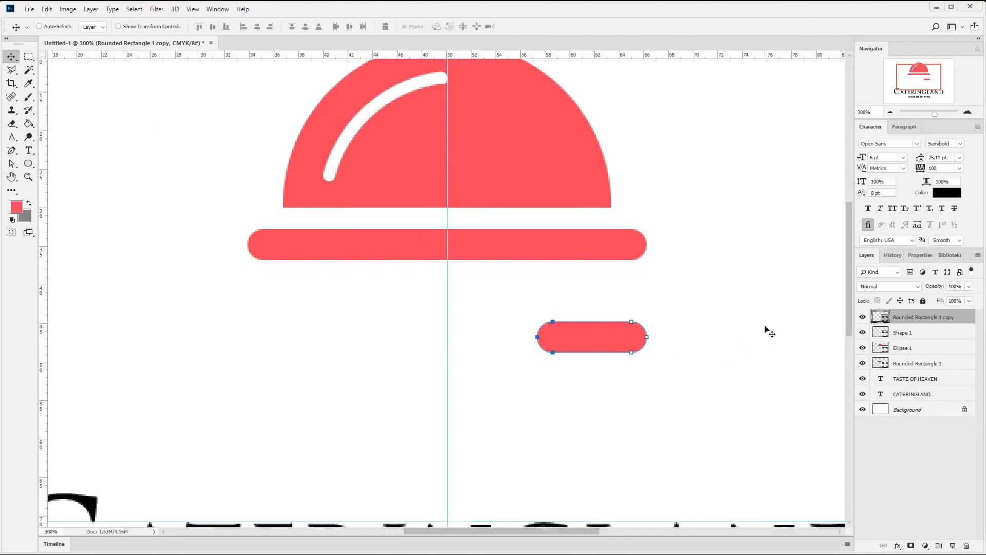
left_click_drag(722, 265, 572, 375)
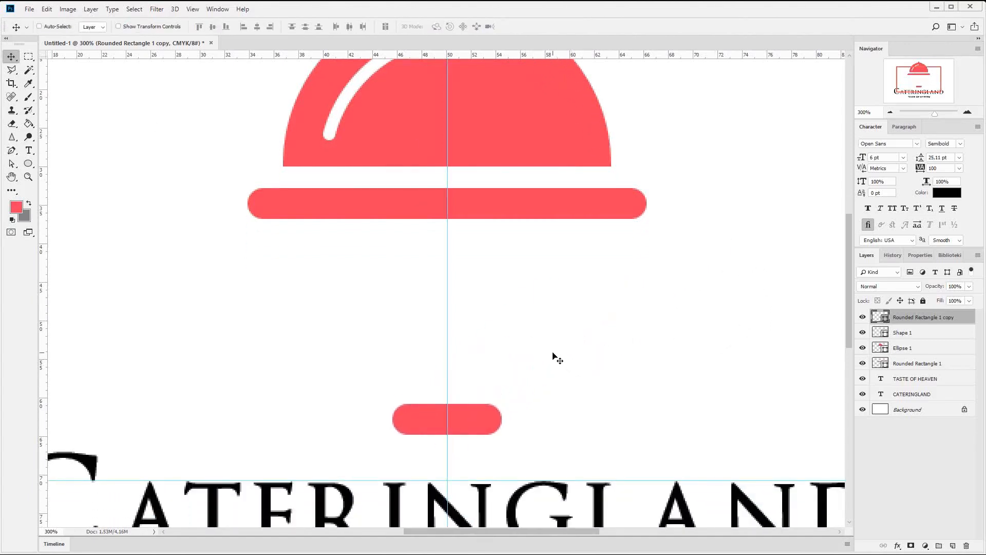
key("Down")
key("Down")
key("Down")
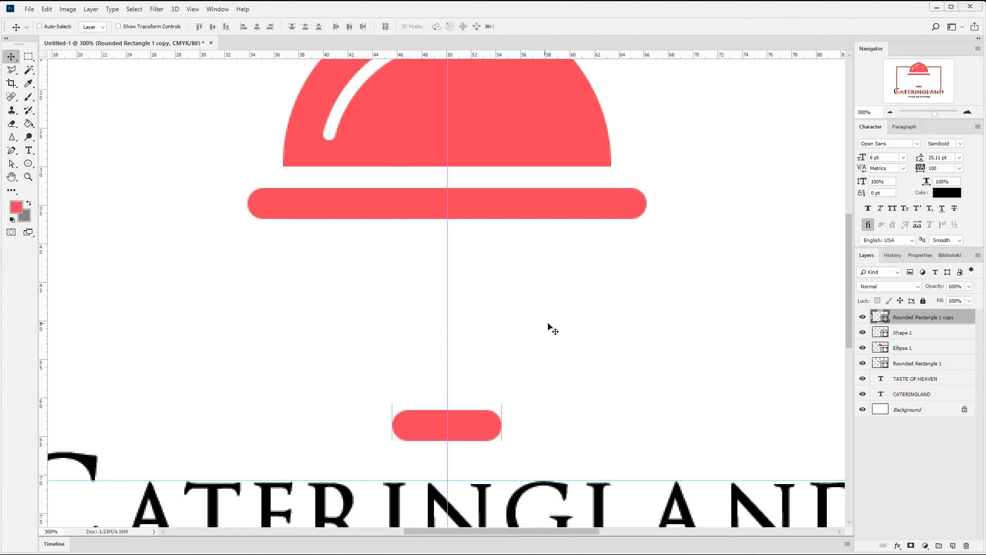
key("Up")
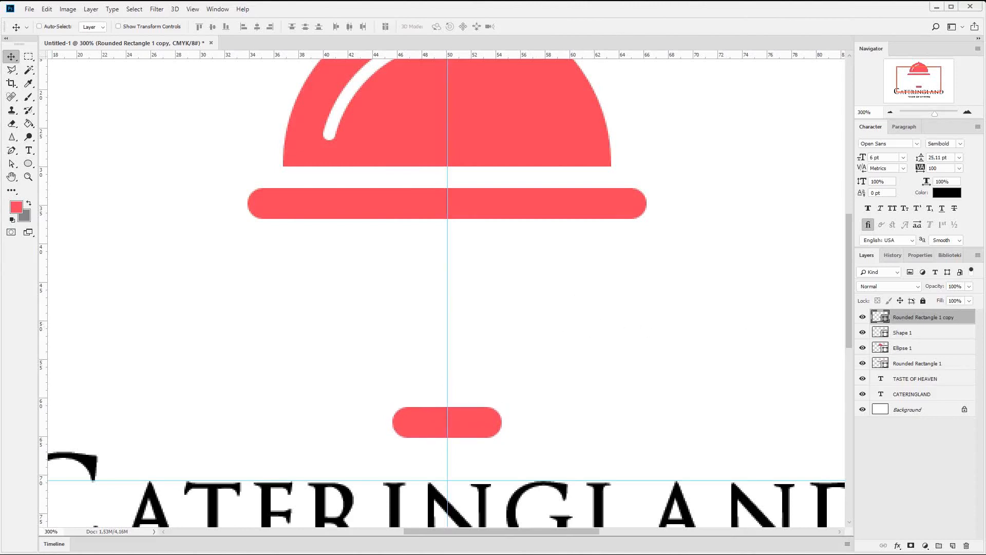
- Draw the left half of a black stand on a new layer with the Pen tool, about 119 × 106 px, with a rounded upper tip
left_click(952, 546)
left_click(13, 151)
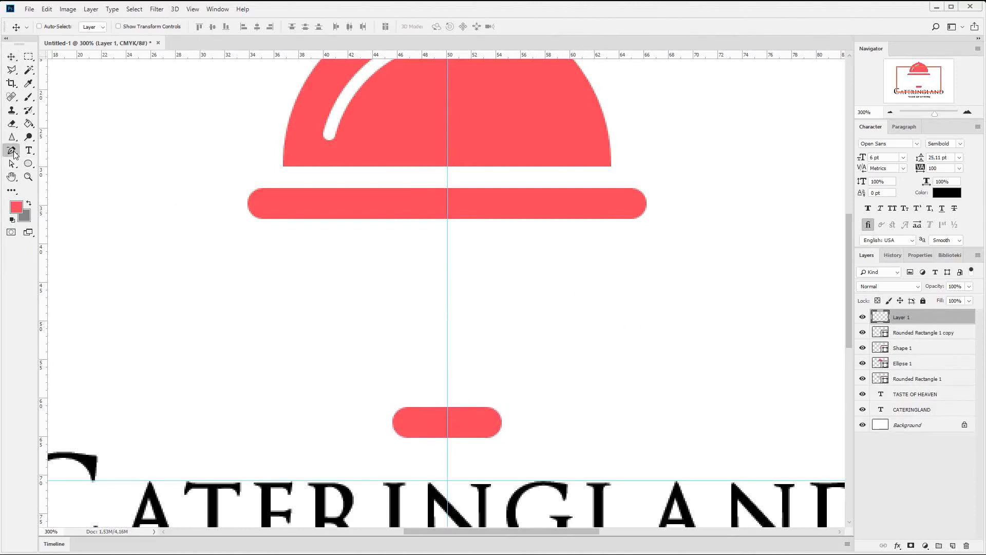
left_click(39, 150)
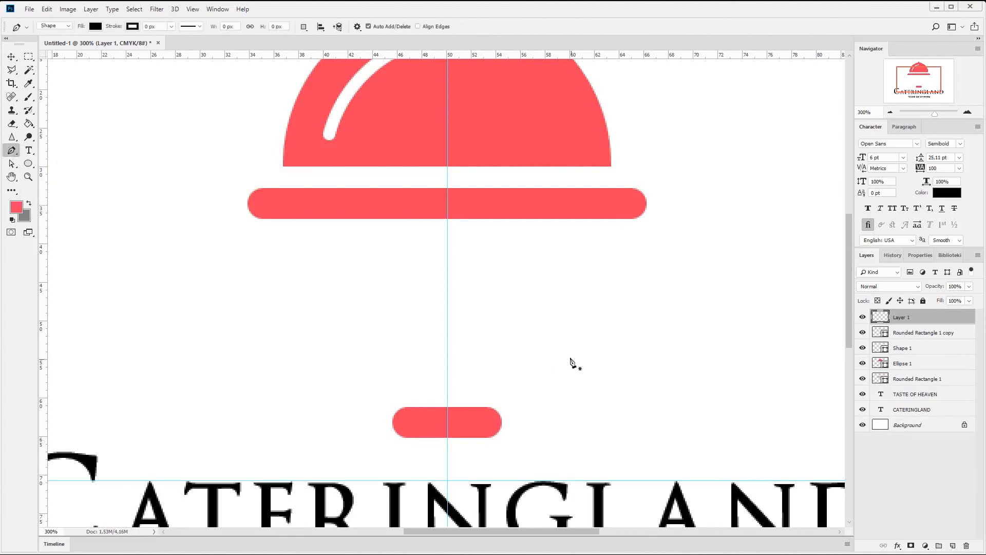
left_click(401, 392)
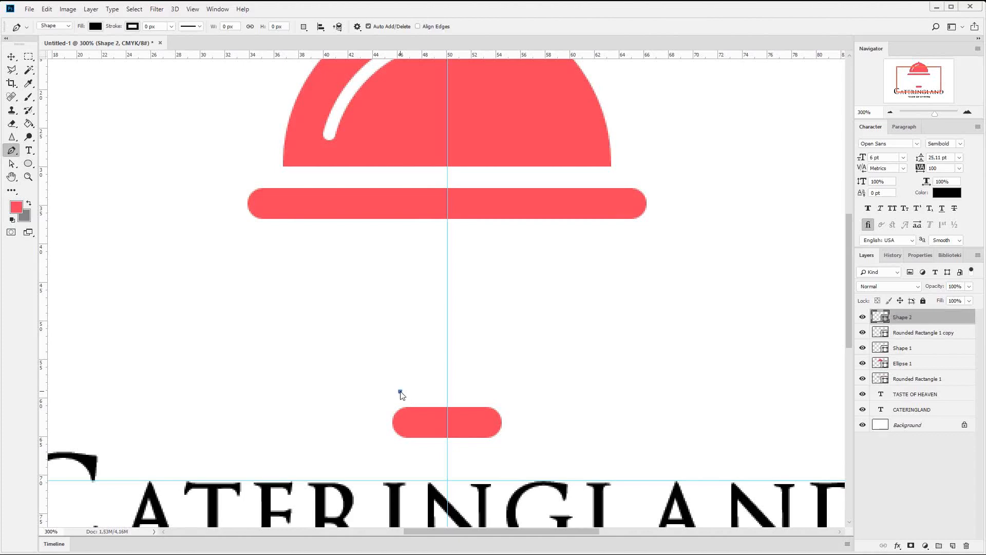
left_click(448, 392)
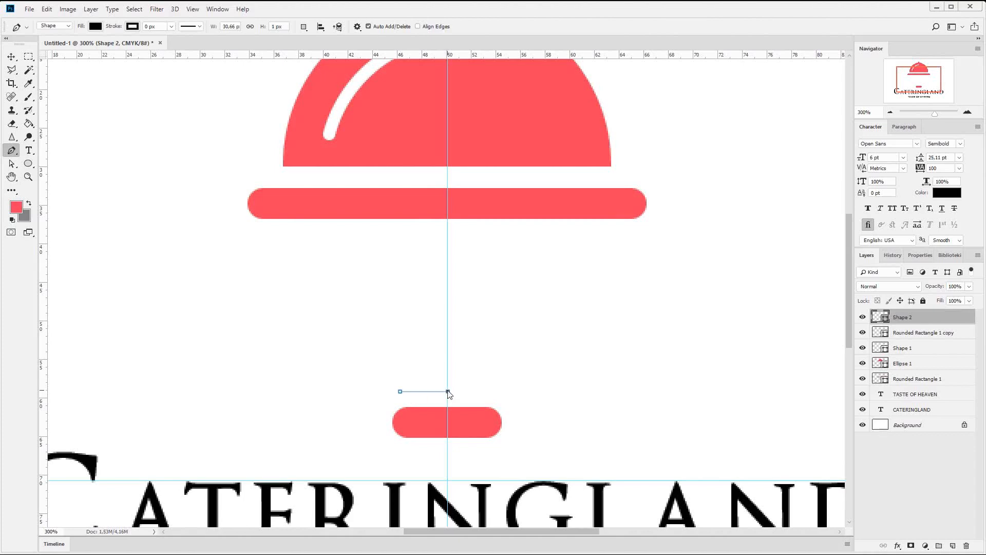
left_click(446, 331)
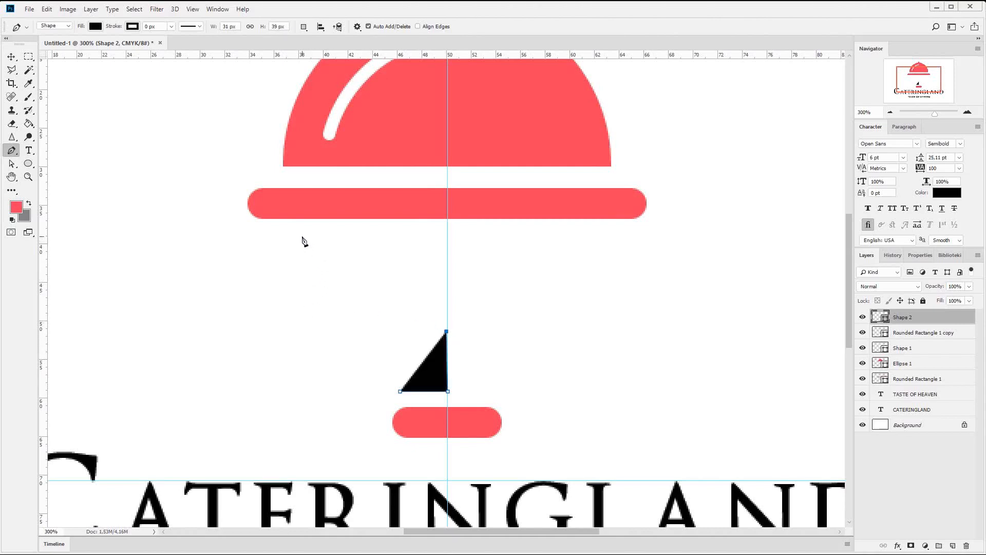
left_click_drag(297, 237, 268, 236)
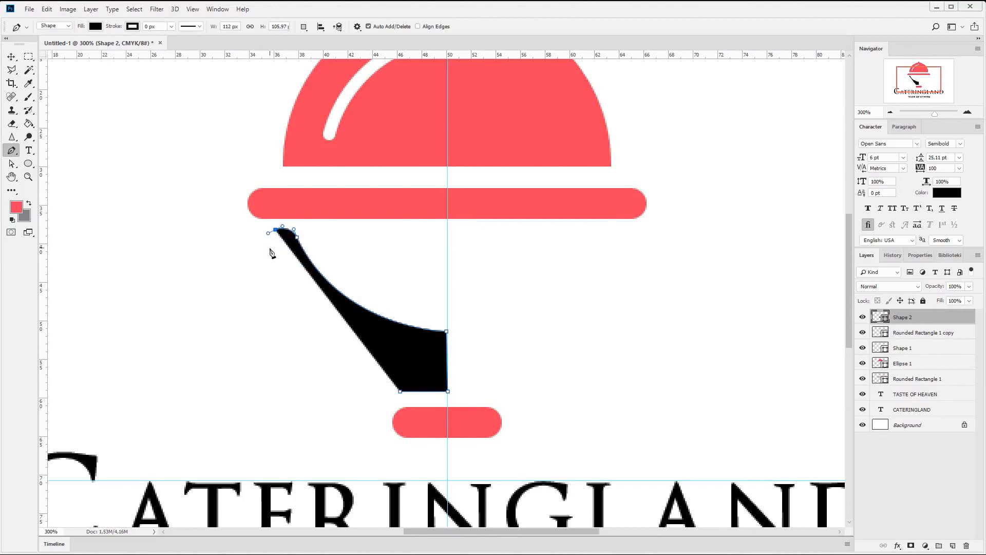
left_click_drag(269, 250, 280, 265)
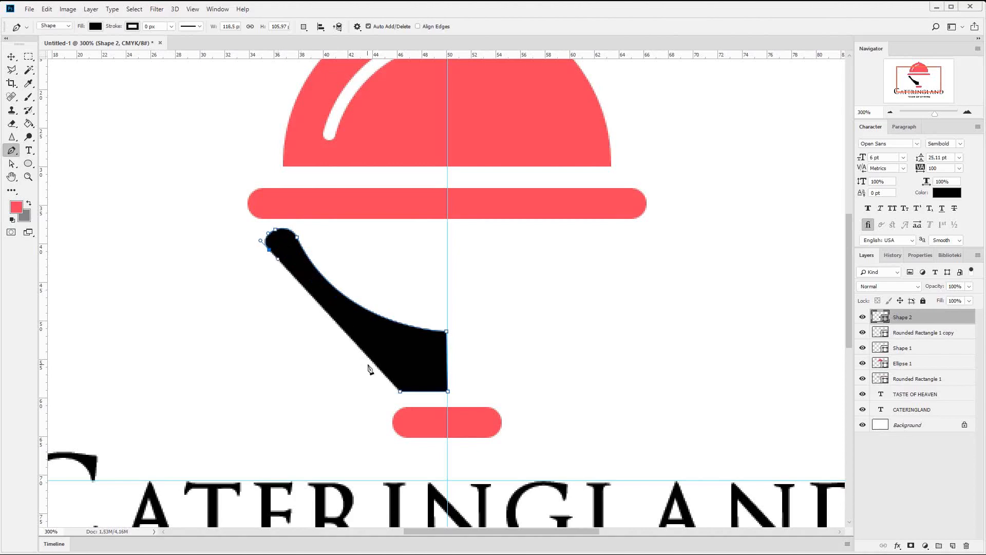
left_click(400, 392)
- Refine the black shape by shifting the rounded tip's lower anchor inward and moving the adjoining curve's handle to flatten the upper edge
left_click(11, 164)
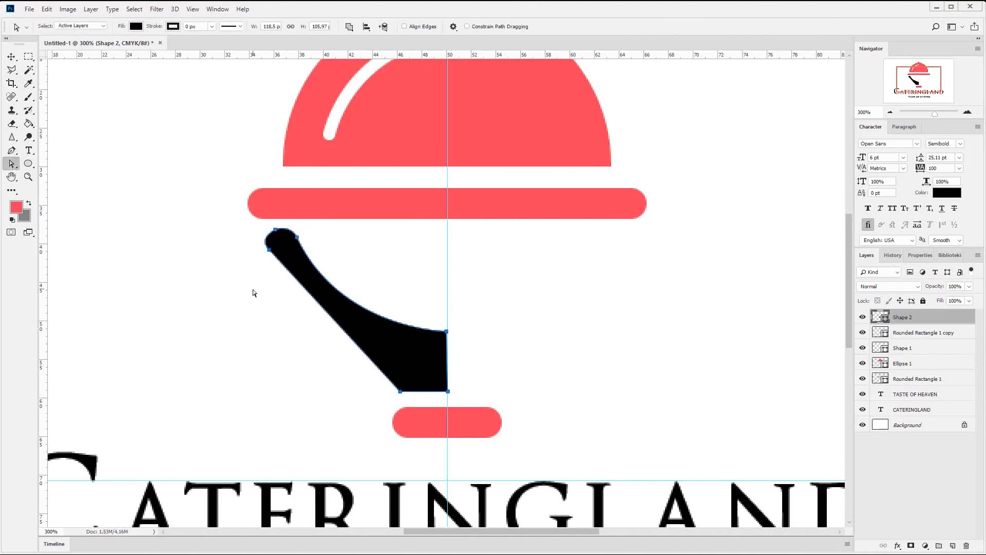
left_click_drag(253, 283, 276, 248)
key("Right")
key("Right")
key("Right")
key("Down")
key("Down")
key("Down")
left_click(297, 238)
left_click_drag(340, 328, 363, 322)
- Nudge the black half-shape down, closer to the short red bar
key("v")
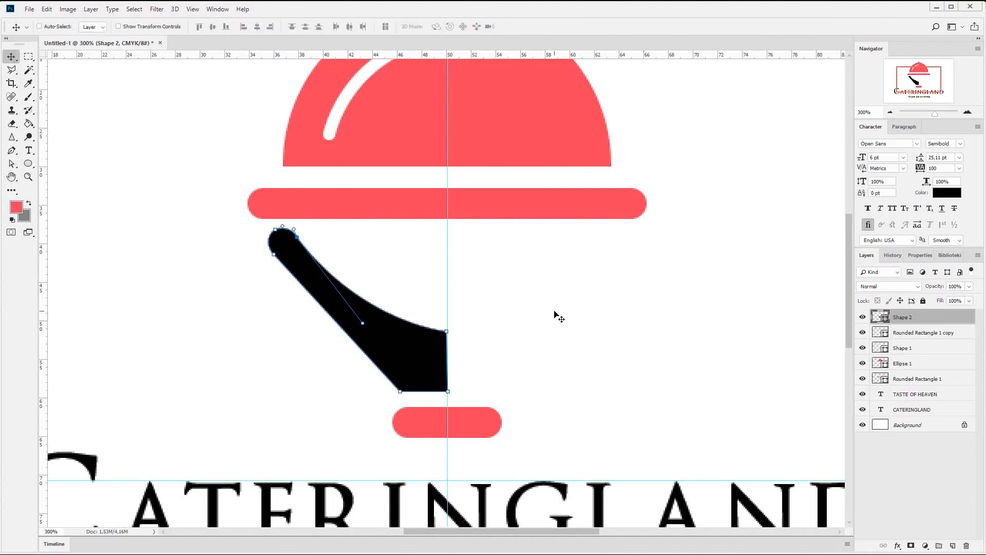
key("Down")
key("Down")
key("Down")
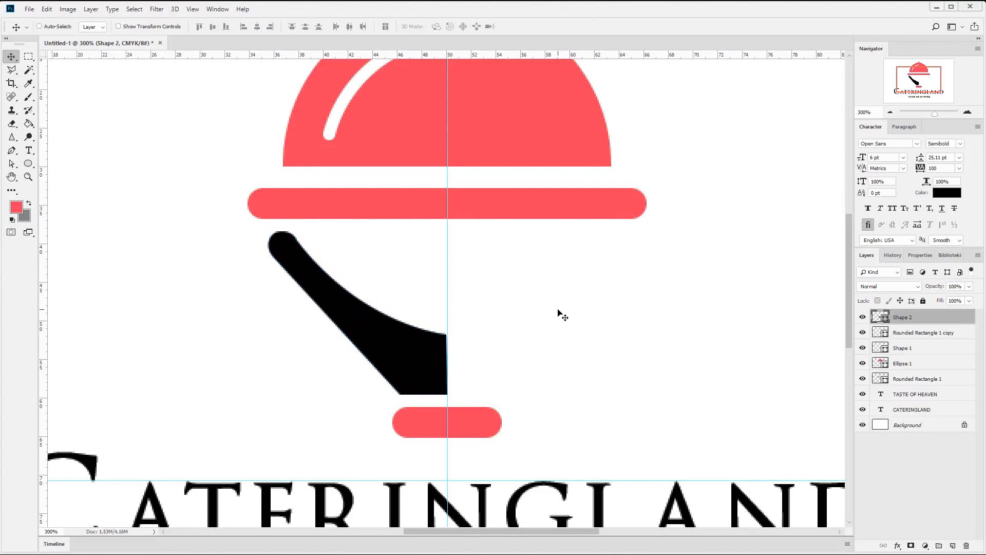
key("Down")
key("Down")
key("Down")
key("Down")
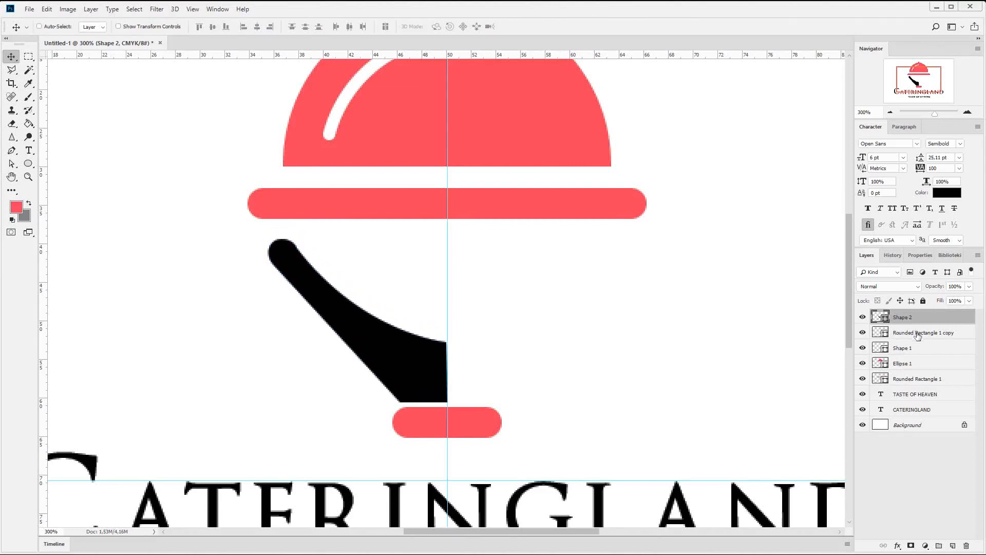
- Nudge the short red bar down to widen the gap beneath the black half-shape
left_click(916, 332)
key("Down")
key("Down")
key("Down")
key("Down")
key("Down")
key("Down")
key("Down")
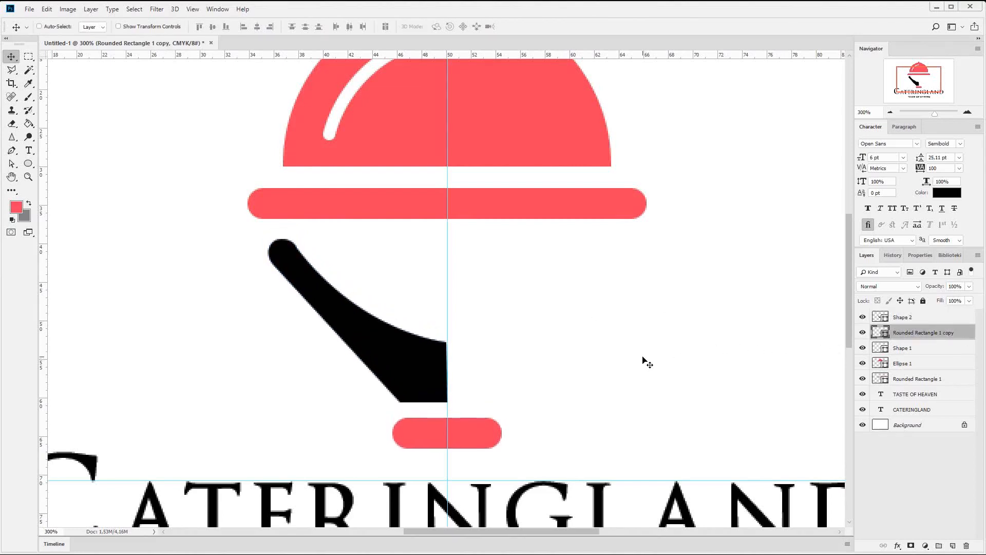
- Check the black half-shape within the whole logo and duplicate its layer
left_click(907, 317)
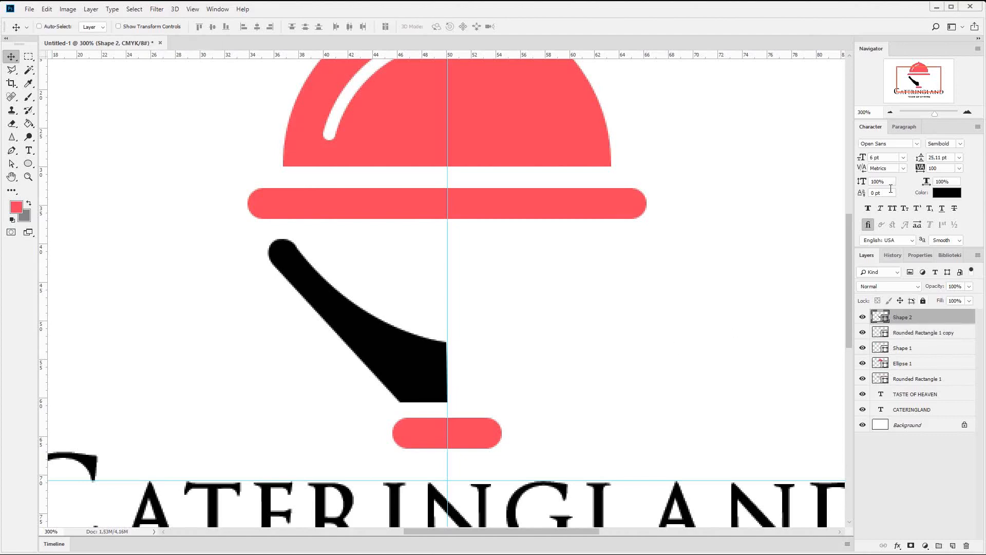
left_click(891, 112)
left_click(890, 113)
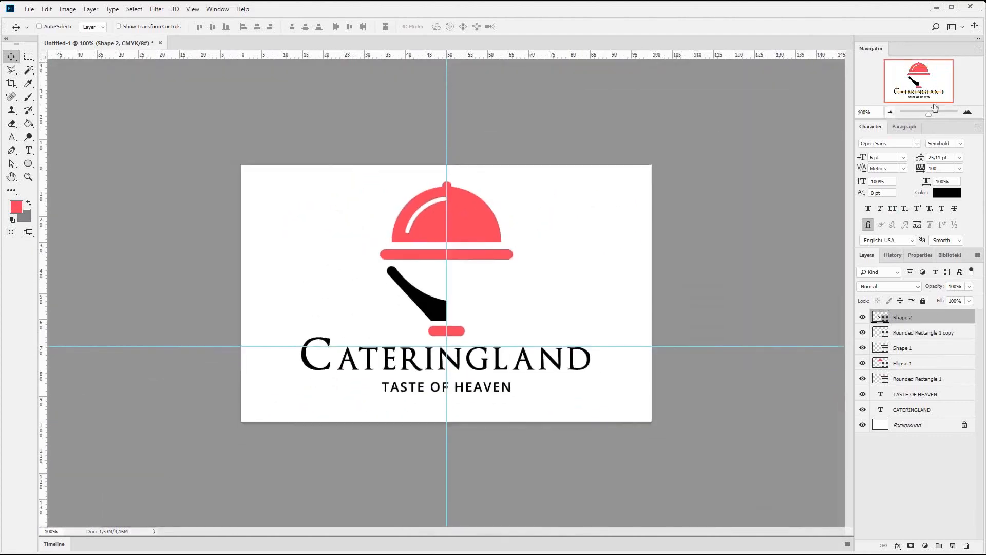
left_click(969, 112)
left_click(969, 112)
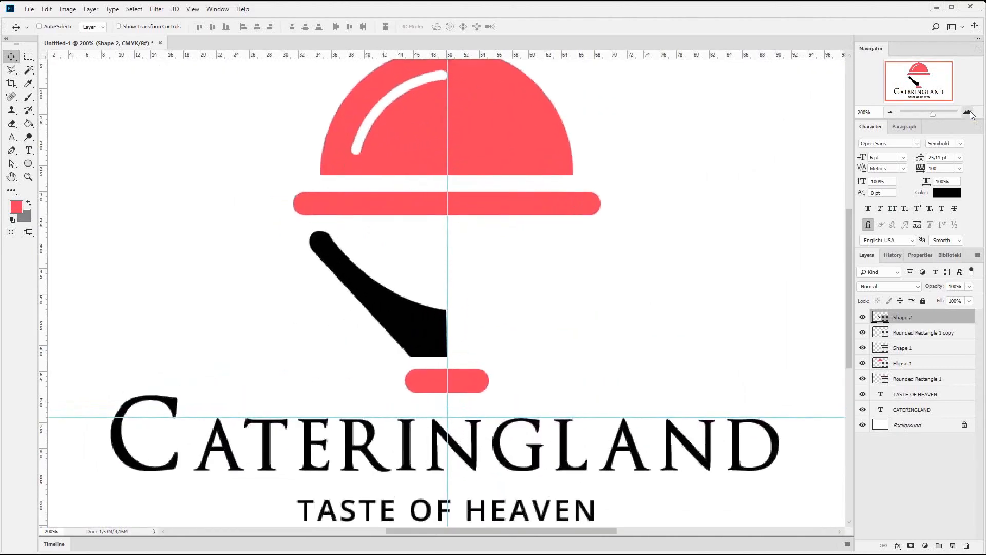
right_click(913, 317)
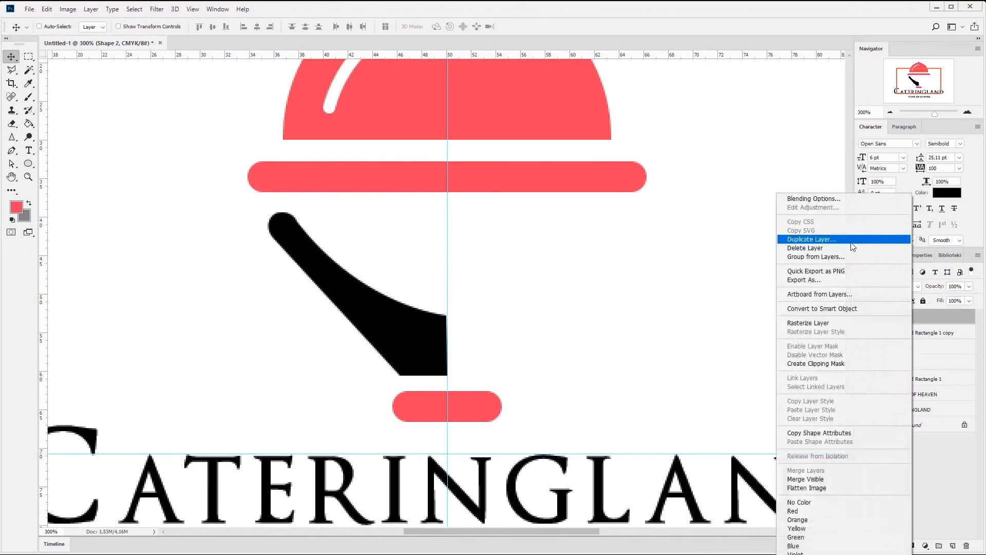
left_click(812, 239)
key("Return")
- Flip the black copy horizontally and place it against the original at the vertical guide, forming a symmetrical stand
left_click(46, 8)
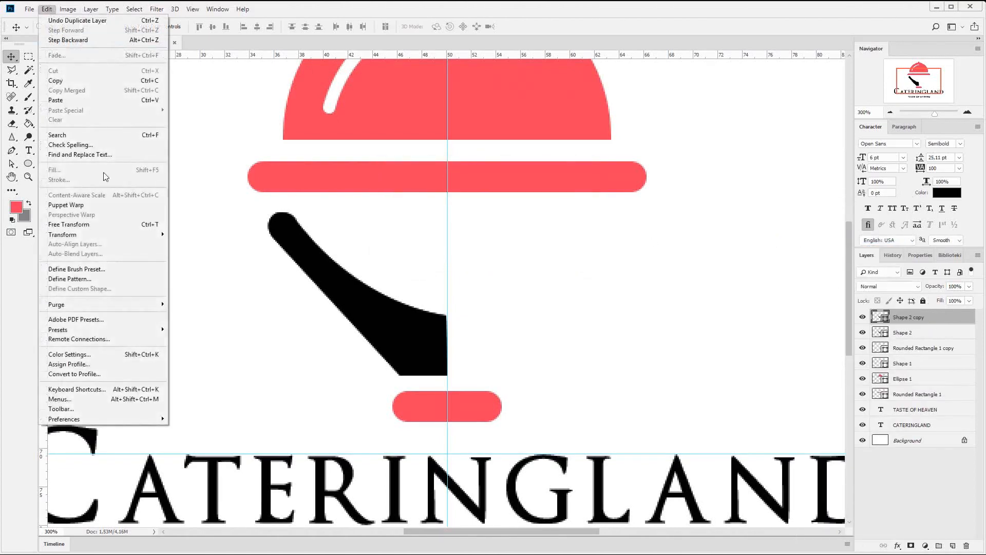
mouse_move(134, 235)
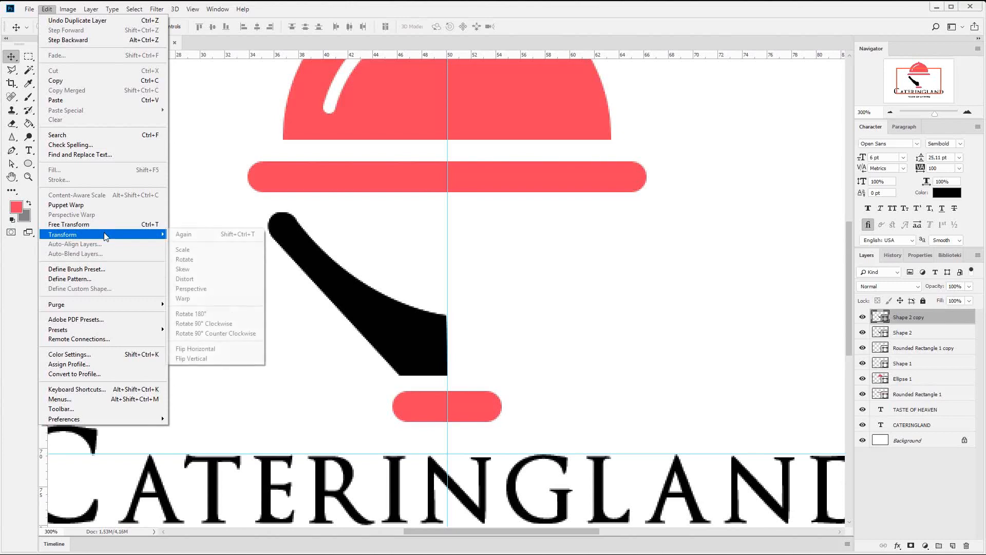
left_click(218, 350)
left_click_drag(303, 323, 481, 321)
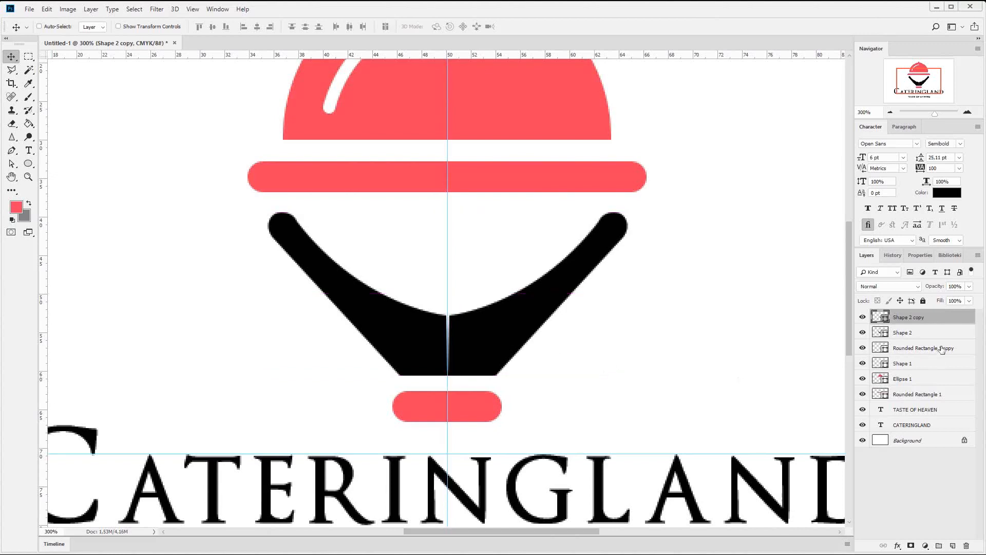
- Align the upper inner anchor points of both black halves on the vertical guide to close the gap between them
left_click(908, 330)
left_click(11, 163)
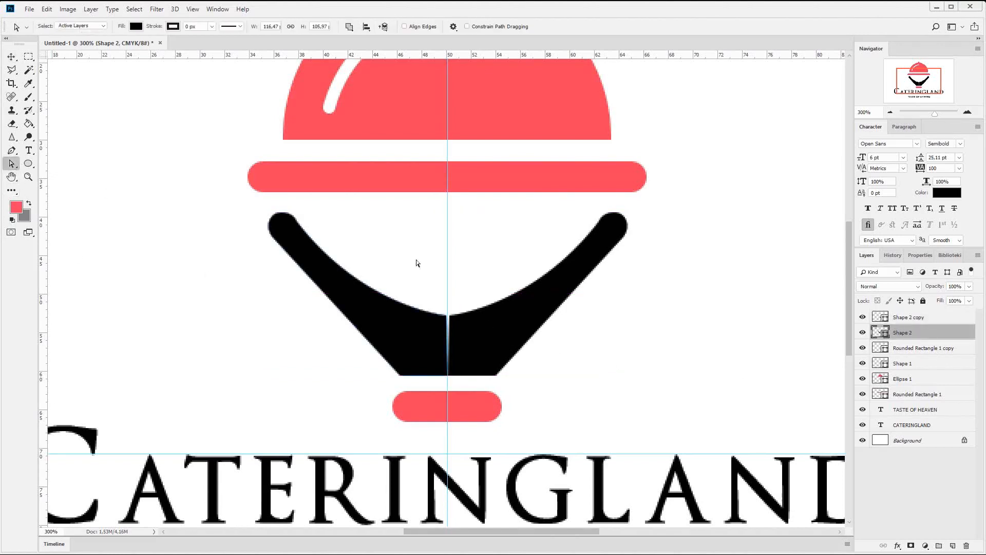
left_click(447, 335)
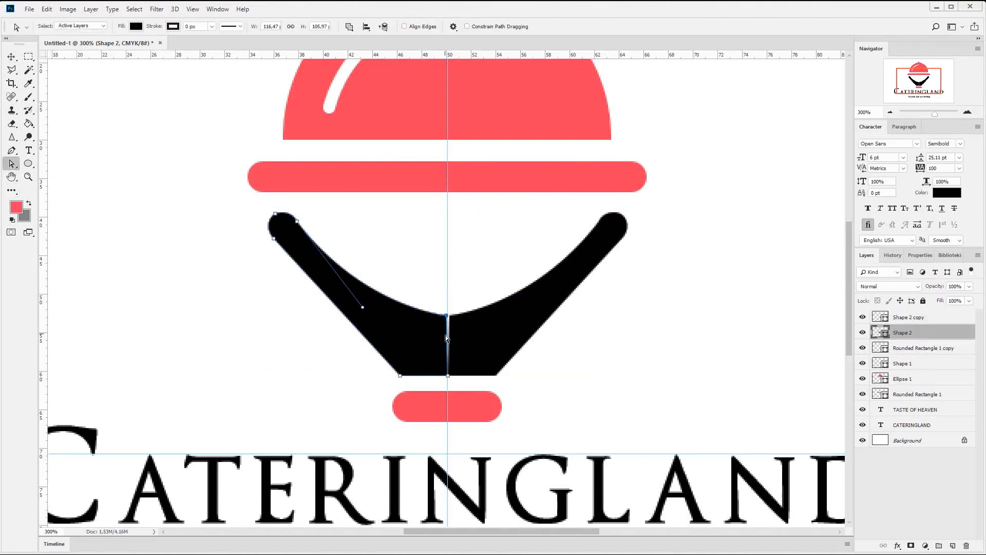
left_click(908, 317)
left_click_drag(475, 327, 479, 319)
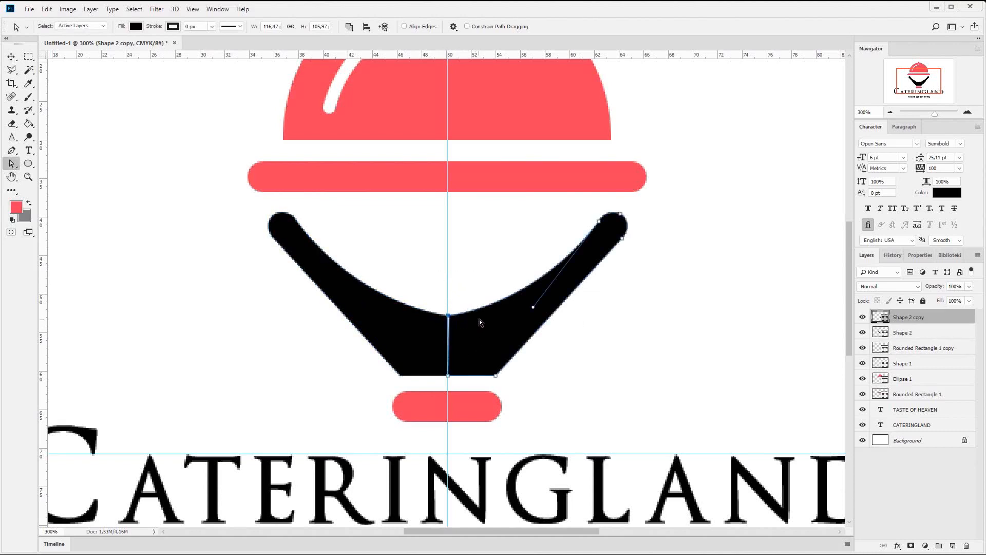
left_click(11, 57)
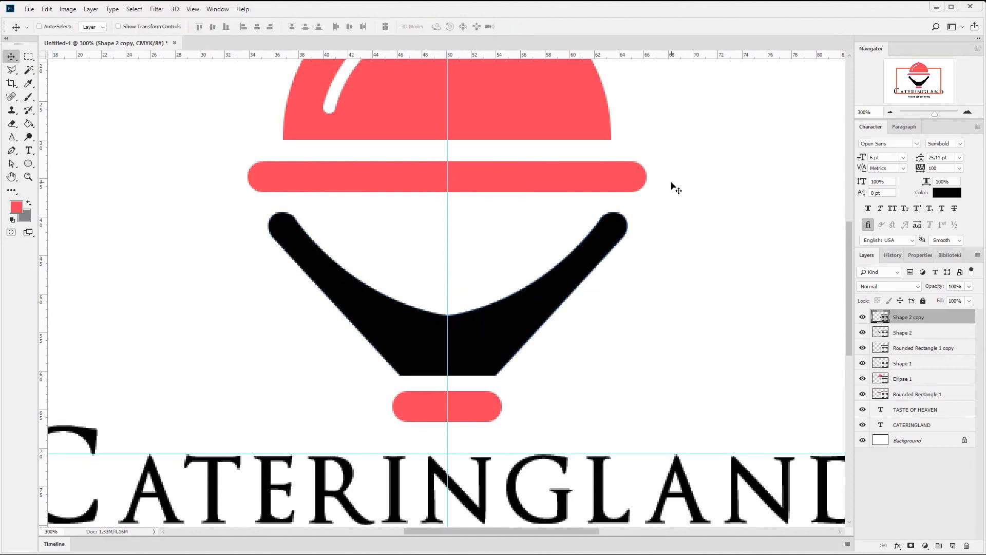
- Reshape the black right half by shifting its upper inner anchor, deepening the inner curve and bending the outer edge inward below the tip
left_click(12, 151)
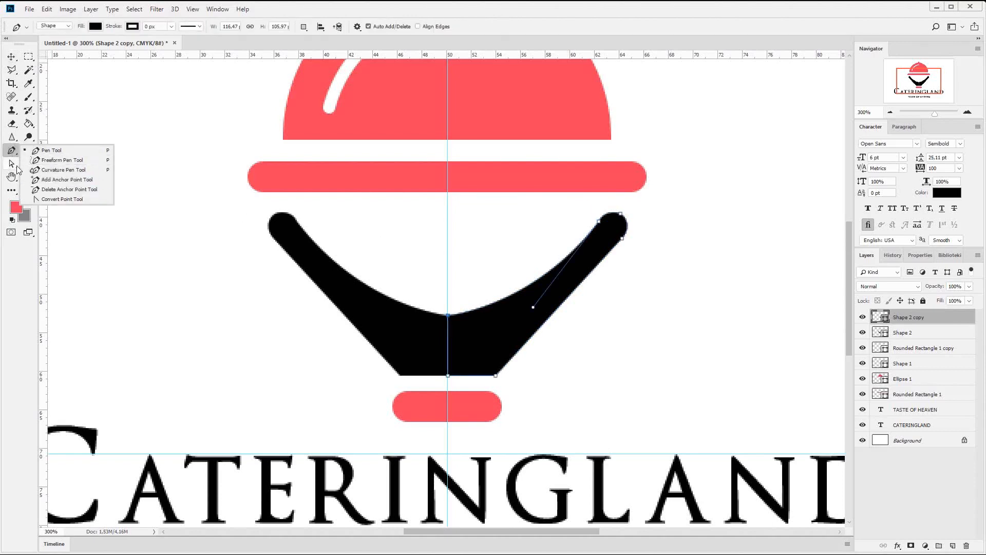
left_click(11, 164)
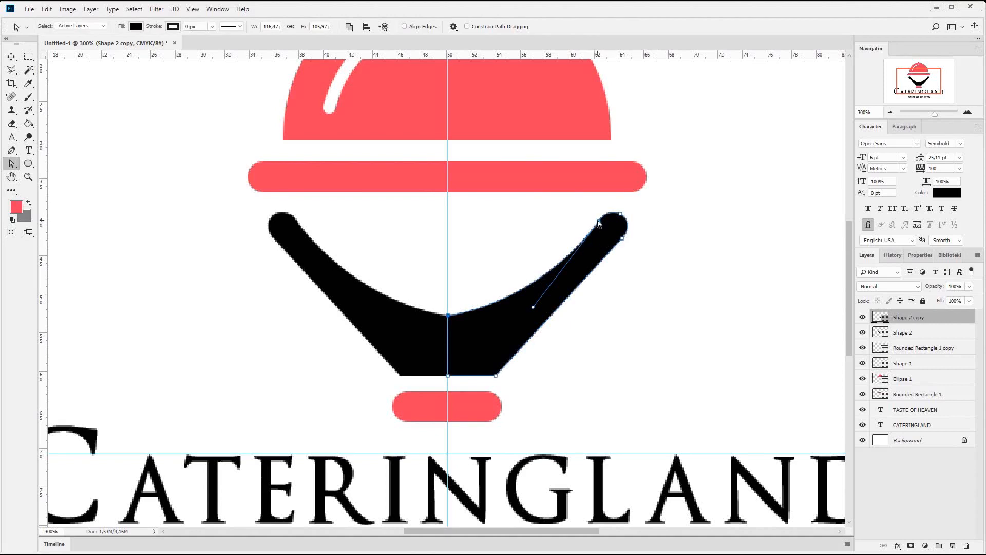
left_click_drag(599, 223, 591, 219)
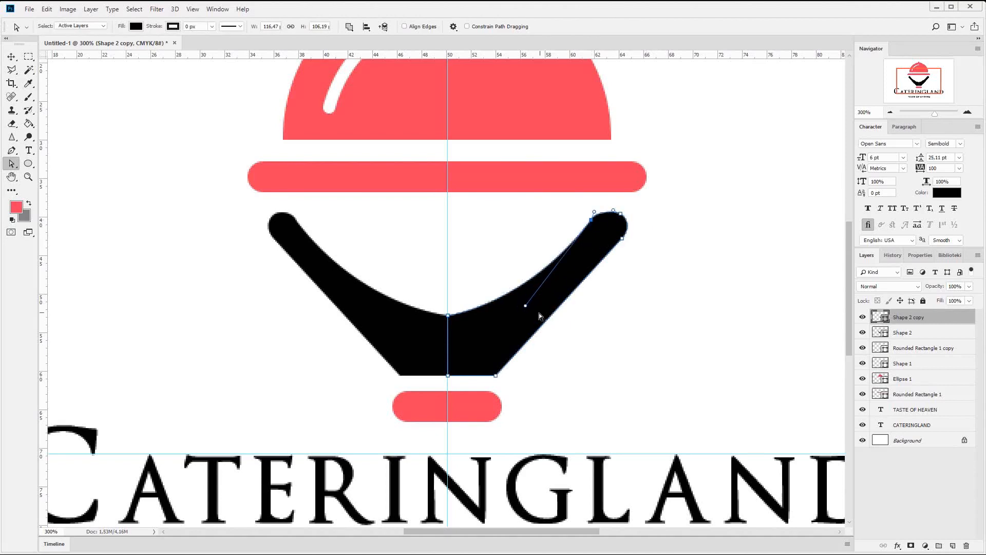
left_click_drag(525, 307, 523, 333)
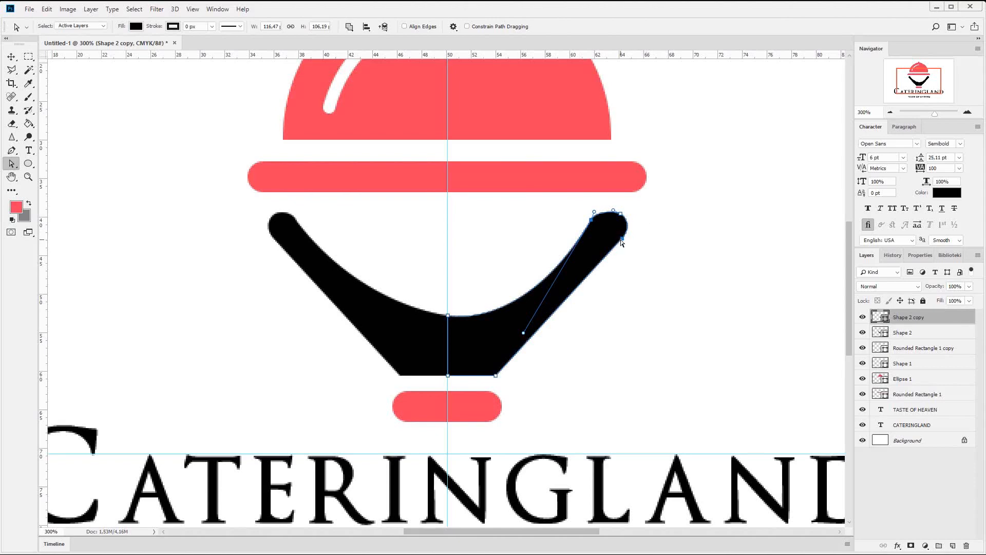
left_click_drag(622, 242, 566, 267)
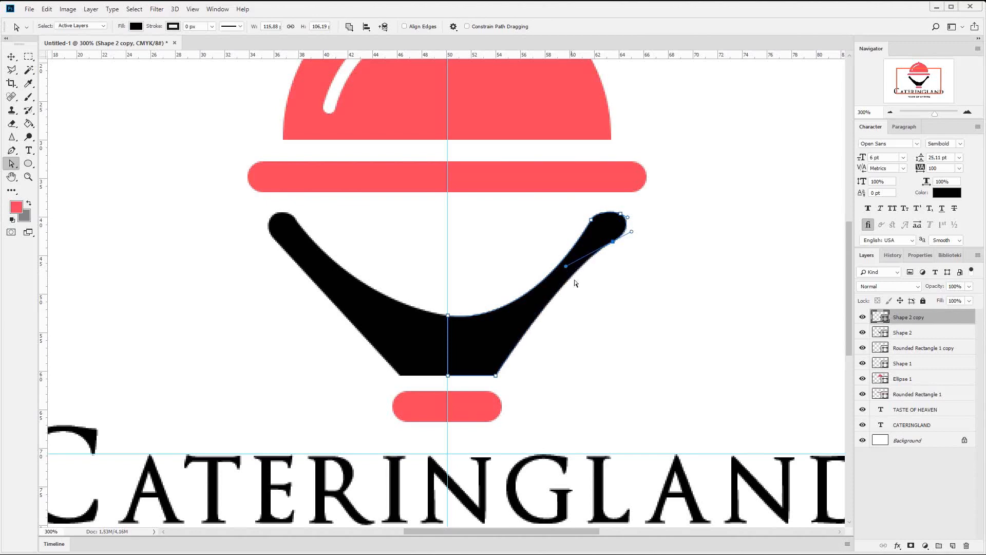
- Add an anchor point on the right half's outer edge, bulge the edge outward there, and refine the adjoining inner and outer curves
right_click(11, 150)
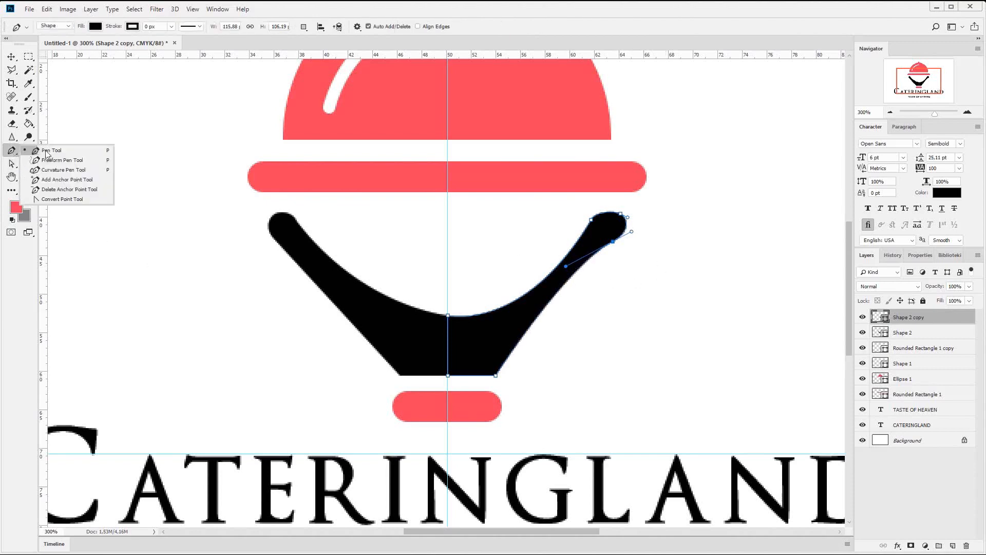
left_click(59, 180)
left_click_drag(539, 314, 517, 310)
key("a")
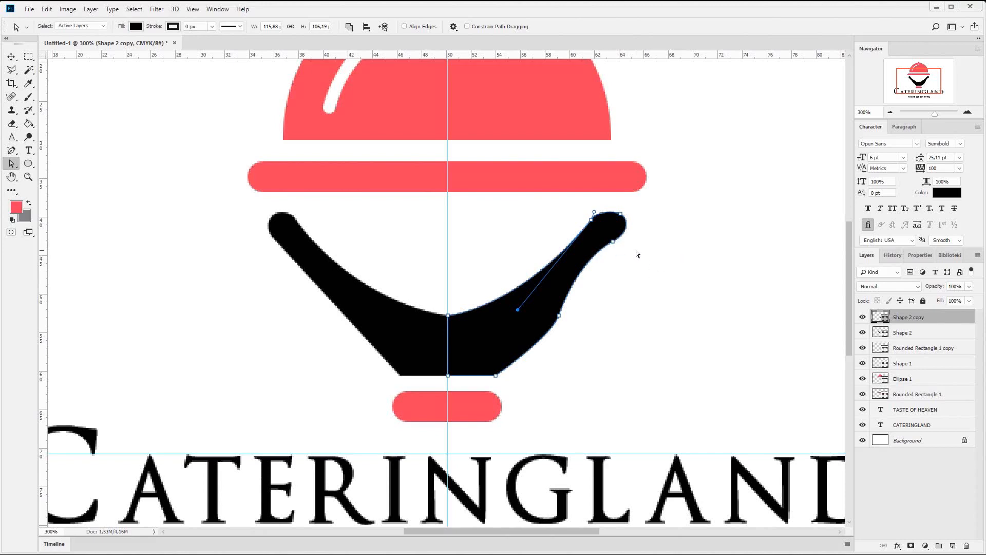
left_click(585, 270)
left_click_drag(570, 277, 583, 259)
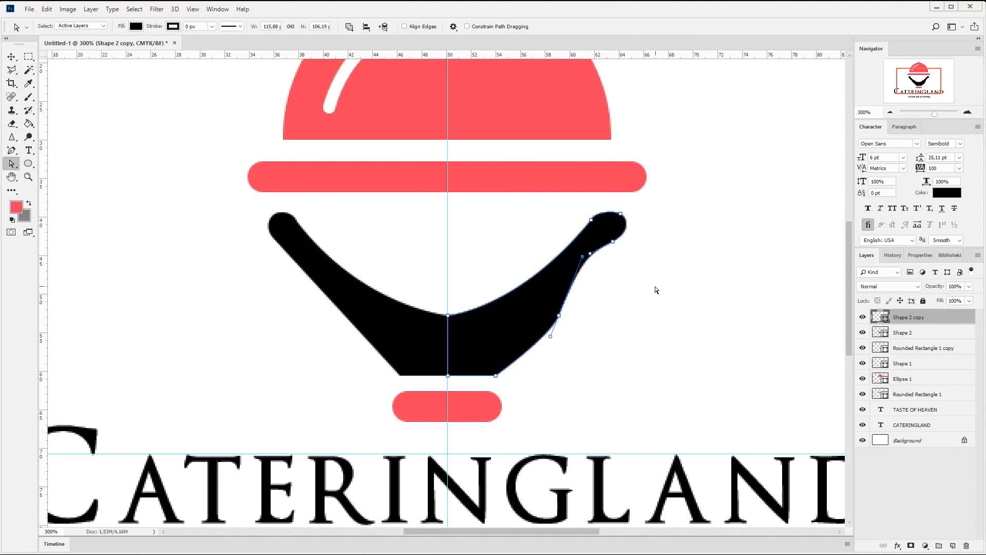
- Recolour both black halves of the stand with the red sampled from the emblem
left_click(11, 57)
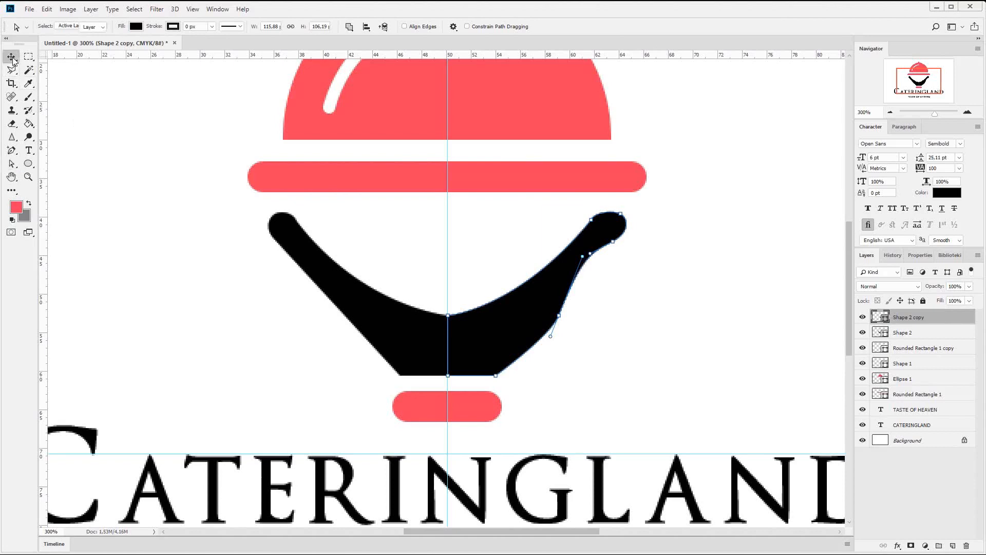
double_click(881, 317)
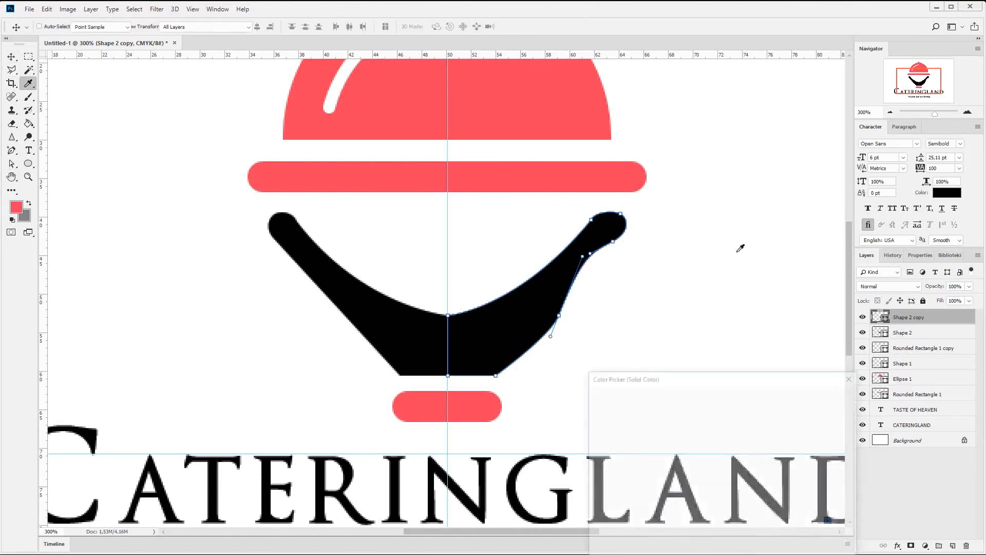
left_click(550, 169)
left_click(848, 397)
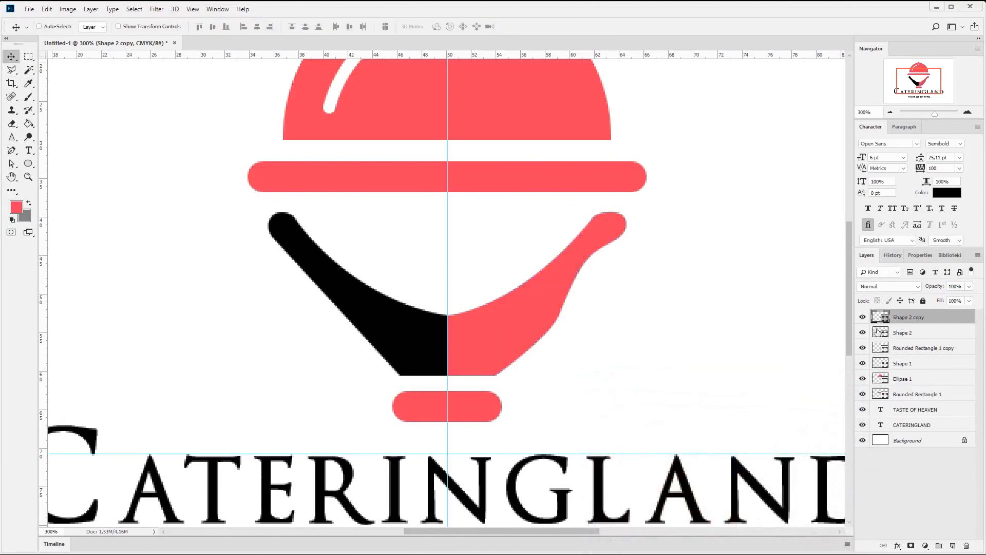
double_click(881, 333)
left_click(482, 319)
left_click(826, 397)
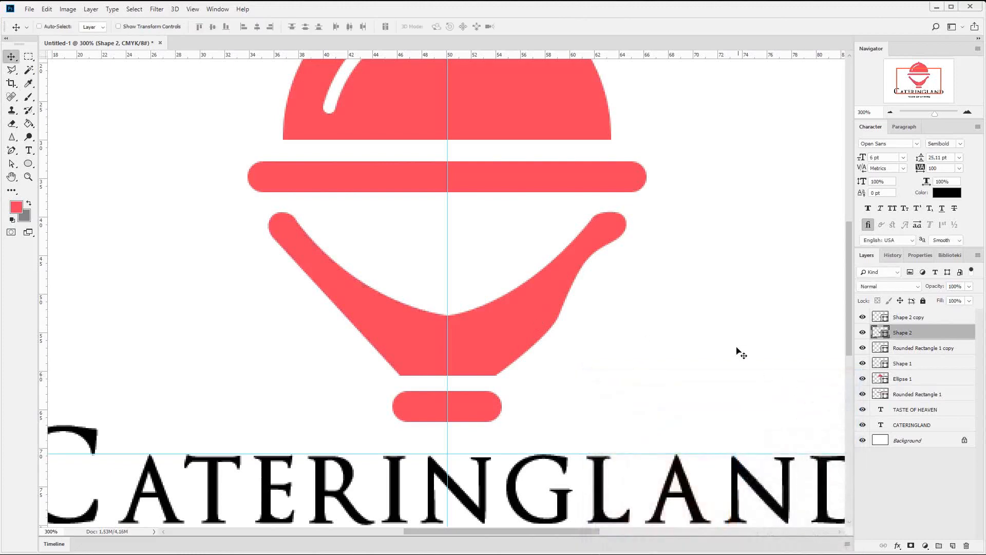
- Check the stand within the whole logo and round off the upper inner corner of the right half's tip with its curve handle
left_click(889, 113)
left_click(888, 112)
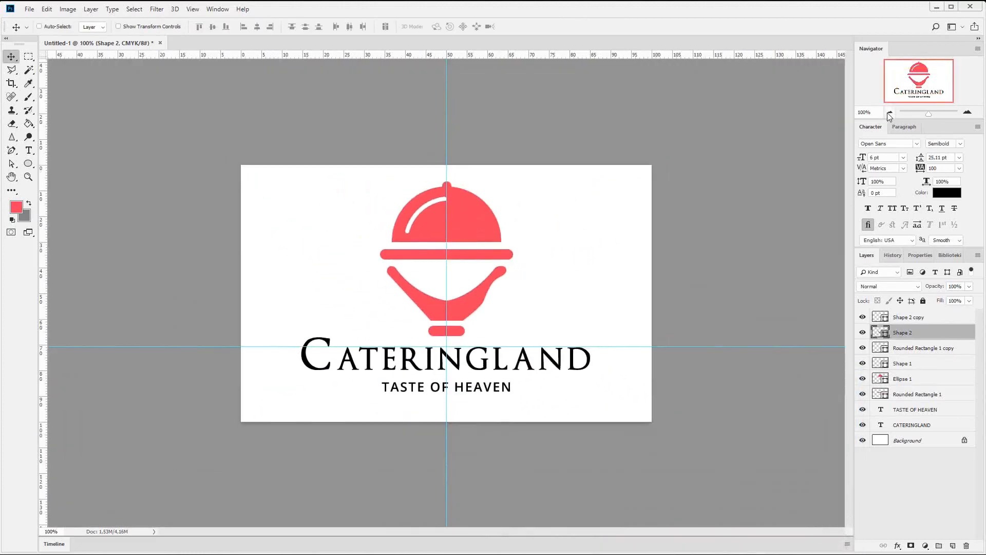
left_click(968, 112)
left_click(968, 112)
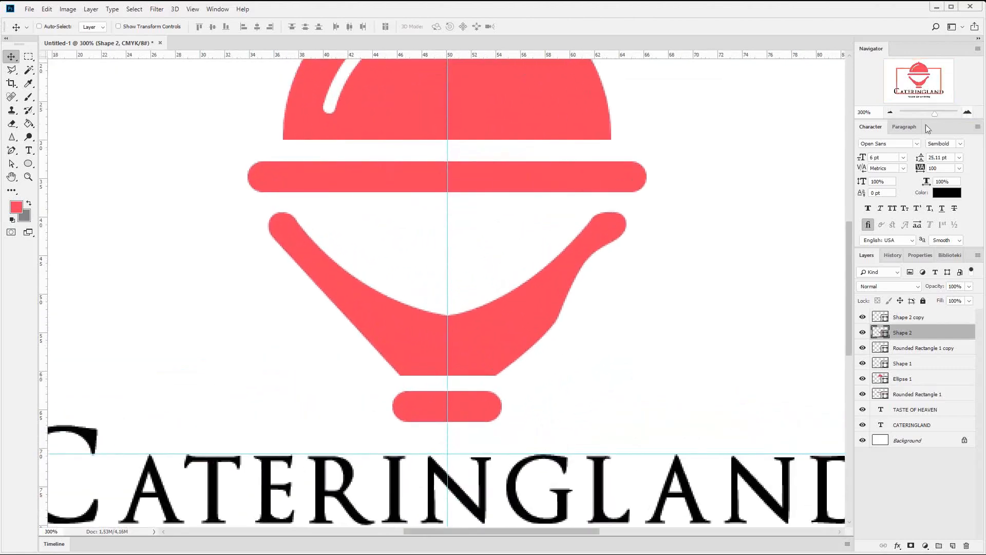
left_click(12, 164)
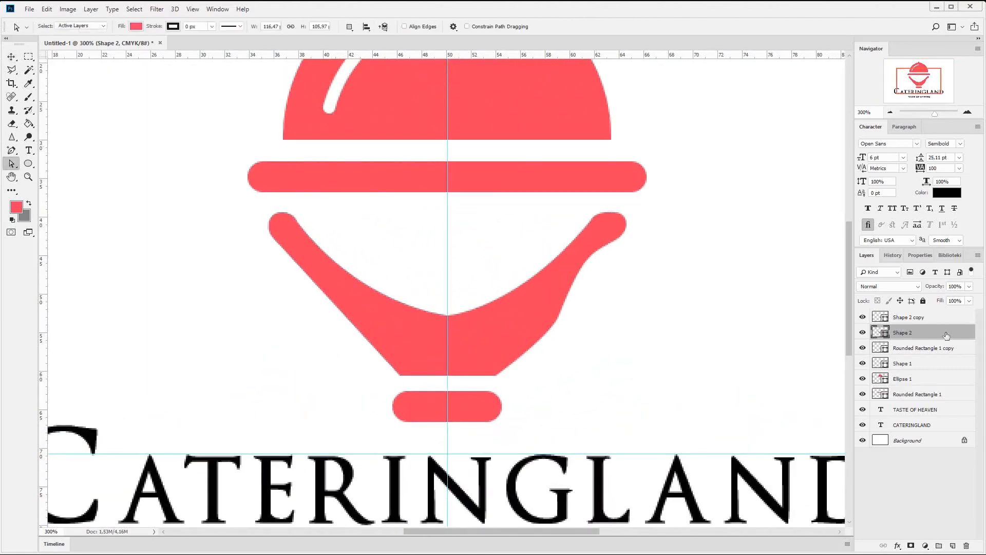
left_click(594, 216)
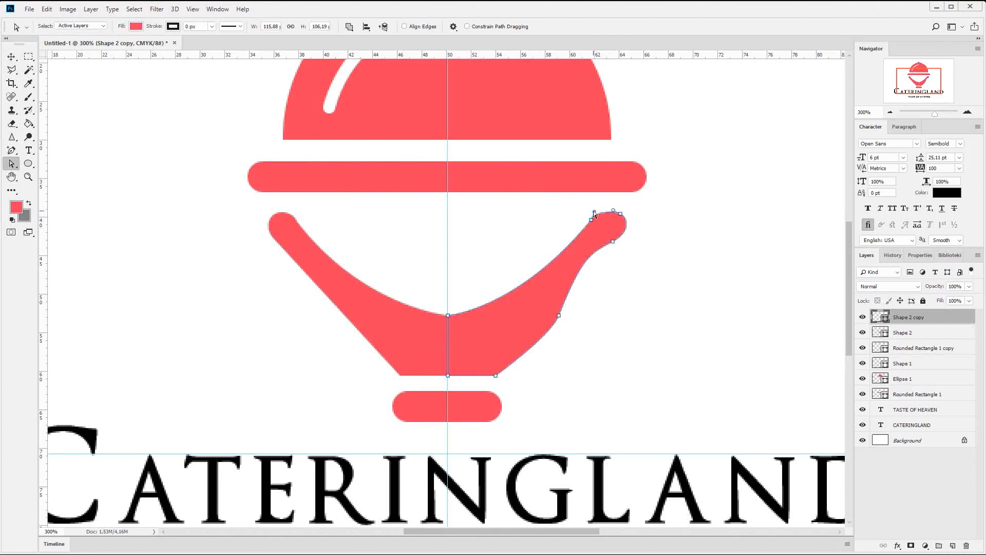
mouse_move(595, 212)
left_mouse_down()
mouse_move(601, 206)
mouse_move(587, 223)
left_mouse_up()
- Draw a small closed black drop-like shape with the Pen tool on a new layer, above the inner curve of the stand's left half
left_click(914, 337)
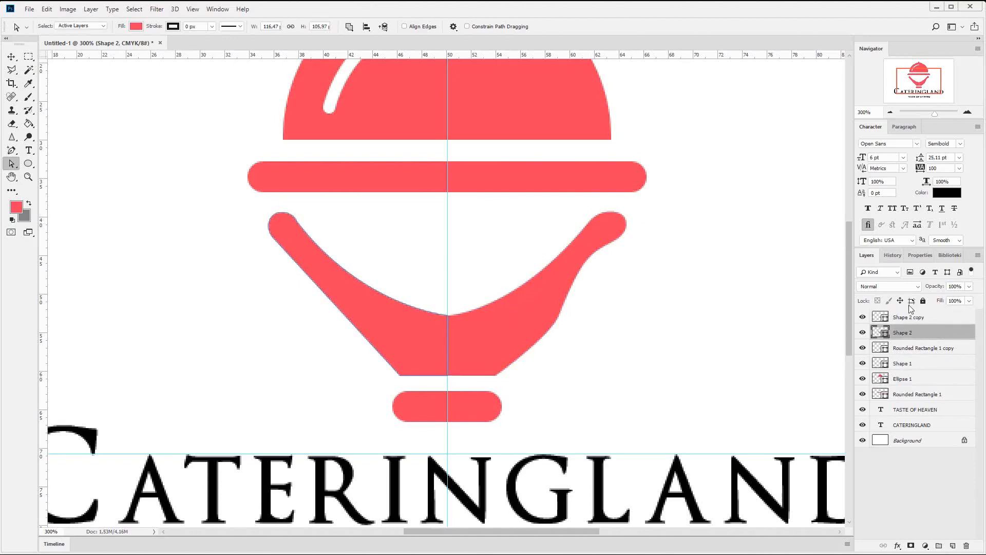
left_click(901, 319)
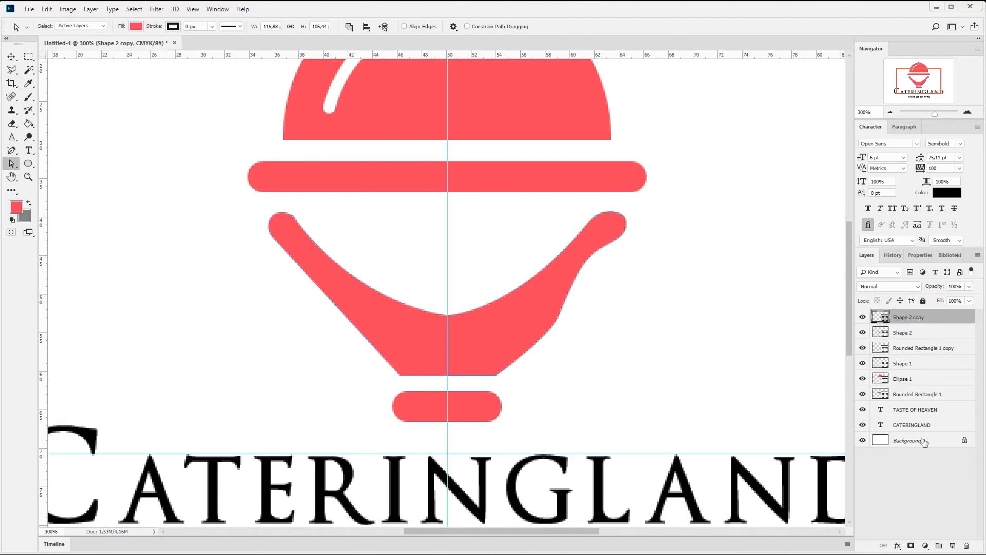
left_click(953, 546)
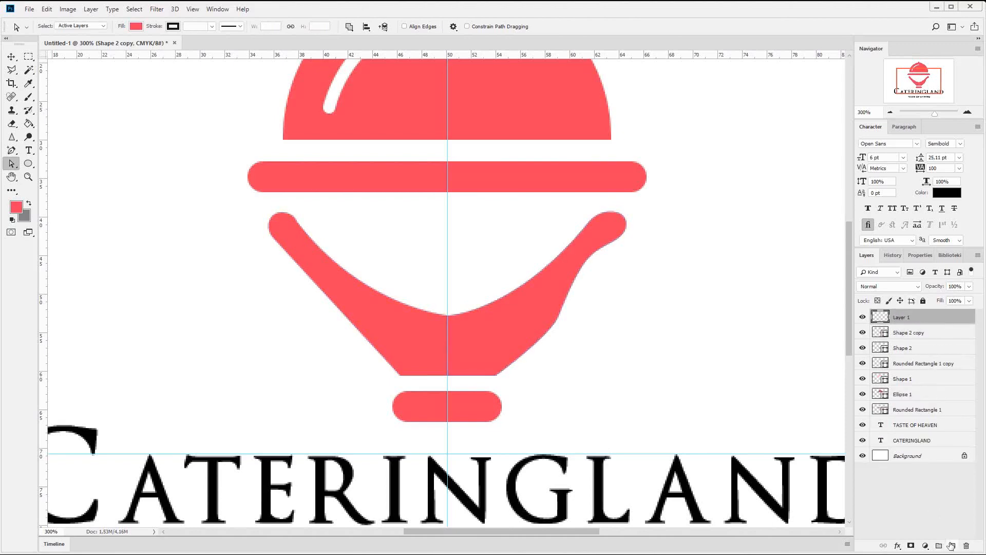
right_click(9, 152)
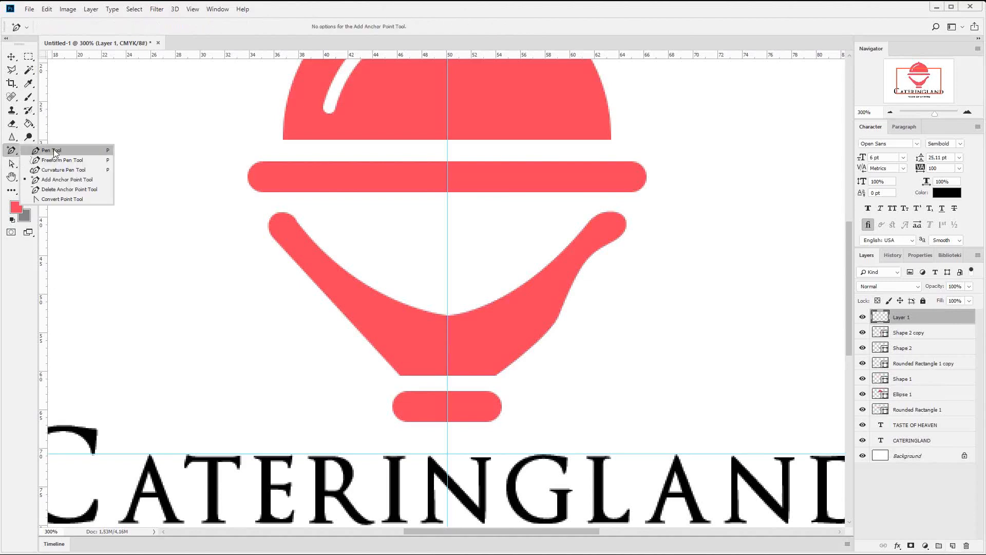
left_click(52, 148)
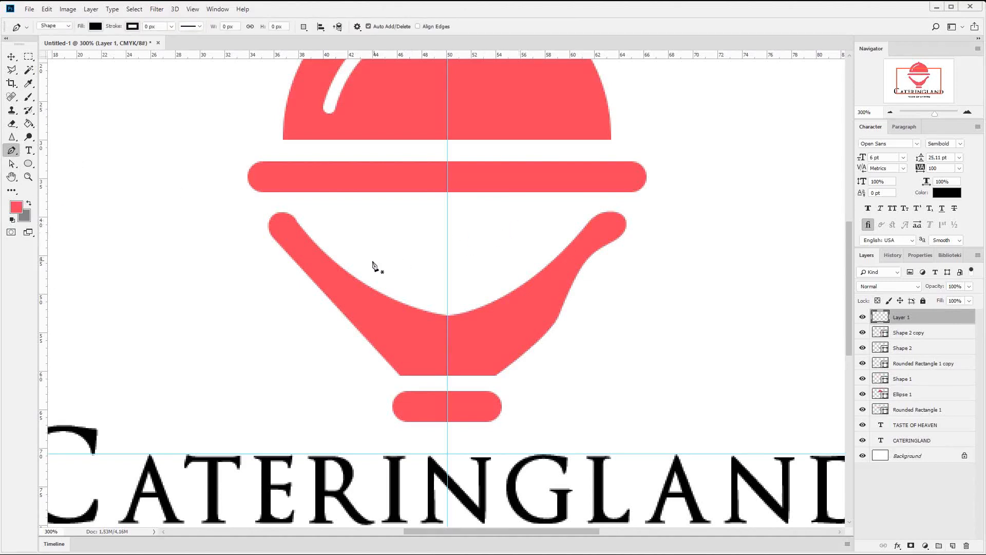
left_click(346, 240)
mouse_move(374, 261)
left_mouse_down()
mouse_move(390, 267)
mouse_move(375, 249)
left_mouse_up()
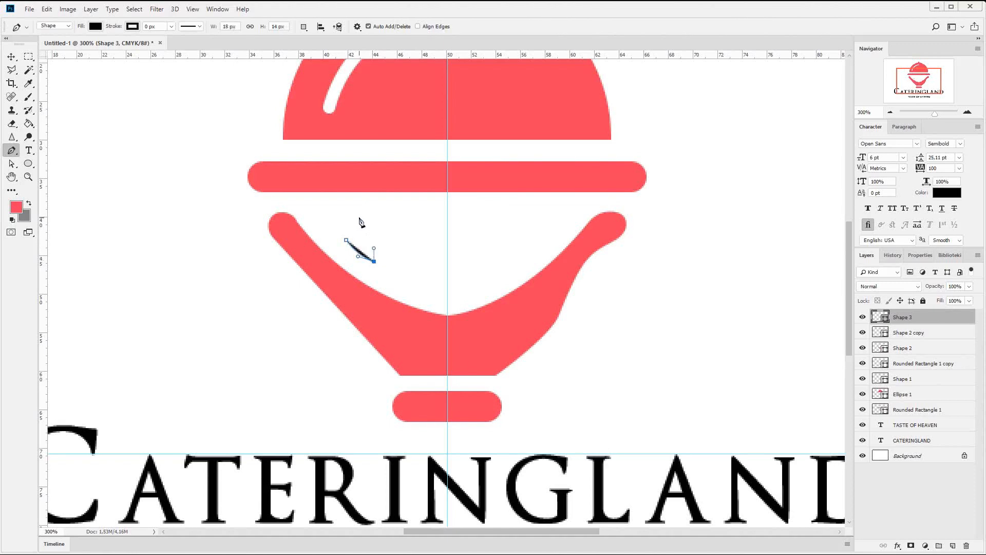
left_click_drag(363, 215, 357, 267)
- Nudge the lower right anchor point of the small black shape outward to form a pointed tip
left_click(8, 164)
key("Up")
key("Up")
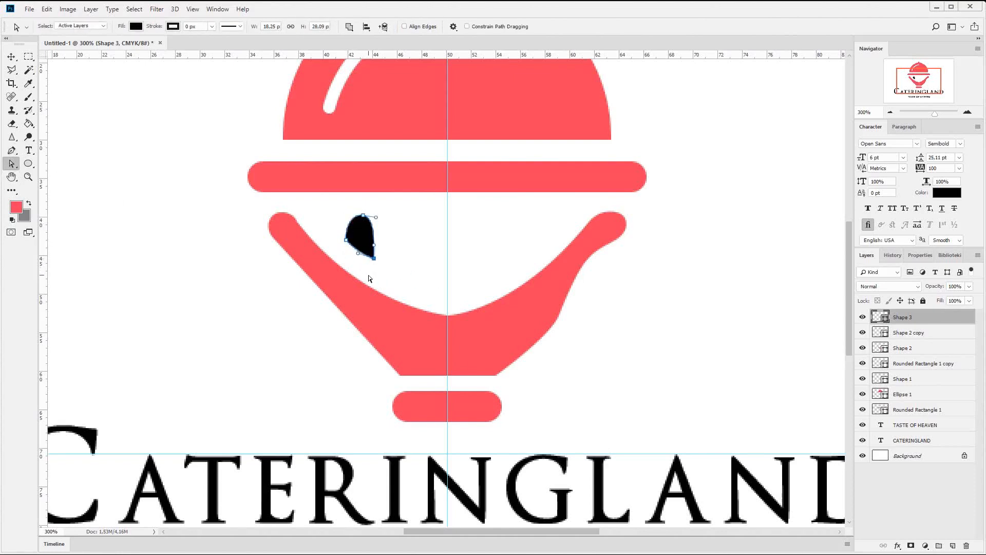
key("Left")
key("Up")
key("Left")
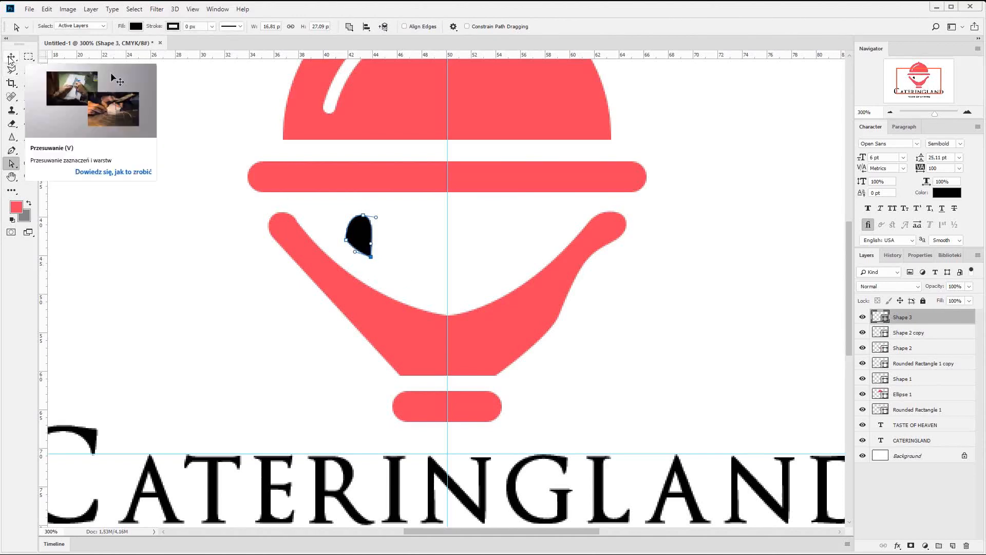
key("Right")
key("Right")
key("Right")
- Nudge the left anchor point of the small black shape inward and down, and round its lower edge with the curve handle
key("Right")
key("Right")
key("Right")
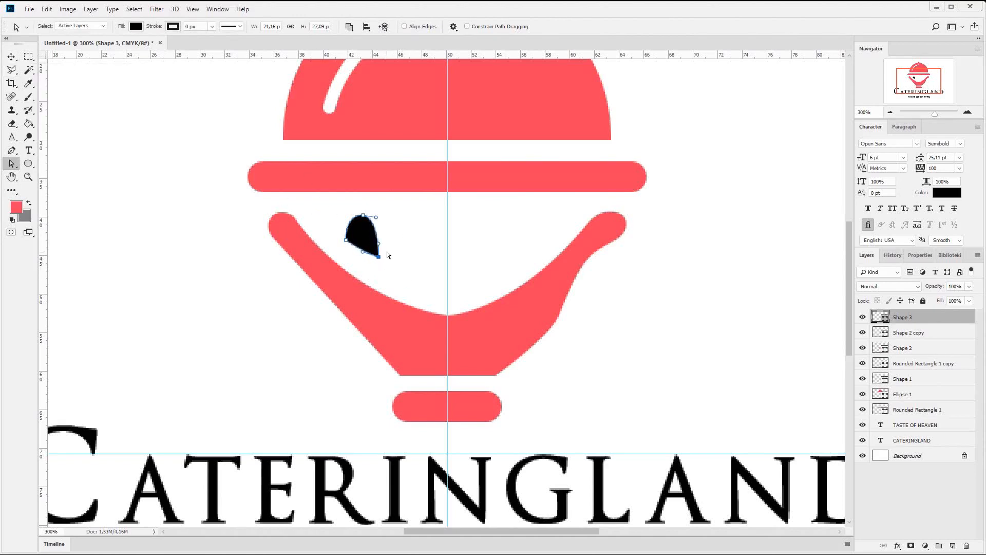
key("Down")
left_click(346, 239)
key("Right")
key("Down")
left_click_drag(363, 253, 365, 259)
- Move the small black shape slightly right and recolour it with the red sampled from the stand
left_click(11, 57)
left_click_drag(415, 237, 424, 239)
double_click(881, 317)
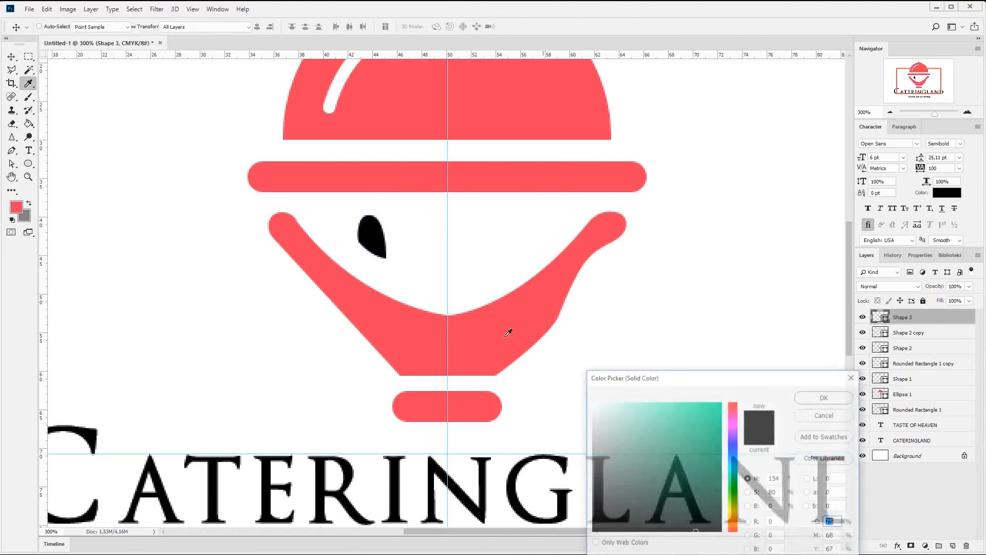
left_click(509, 333)
left_click(847, 398)
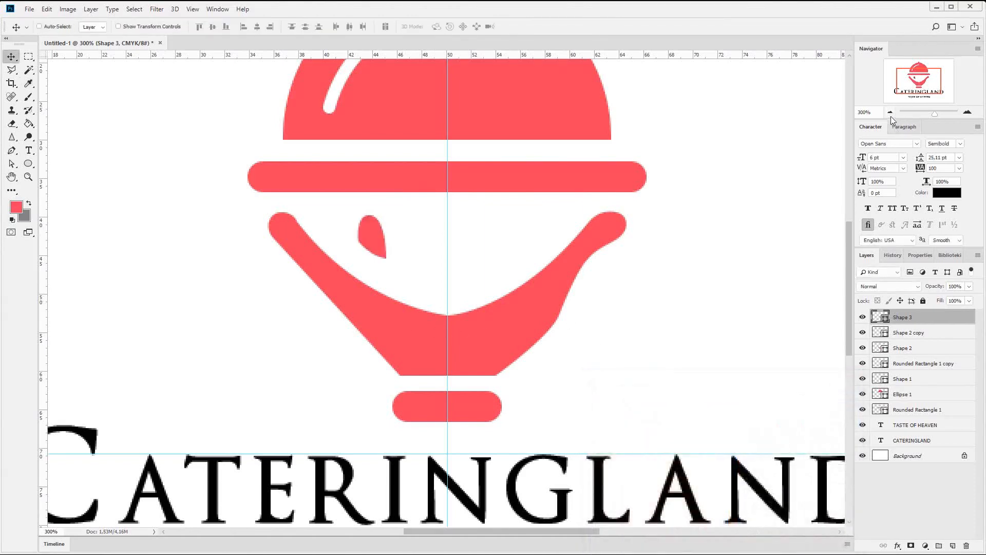
- Stretch the small red shape to about 22 by 35 px while viewing the whole logo
left_click(890, 112)
left_click(890, 112)
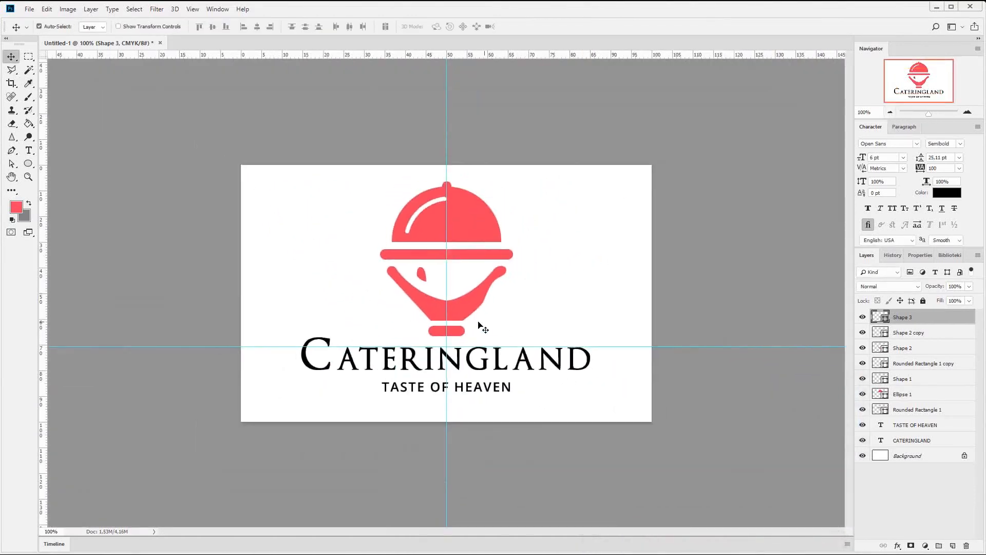
key("ctrl+t")
mouse_move(428, 284)
left_mouse_down()
mouse_move(441, 298)
mouse_move(430, 290)
left_mouse_up()
key("Return")
left_click(13, 163)
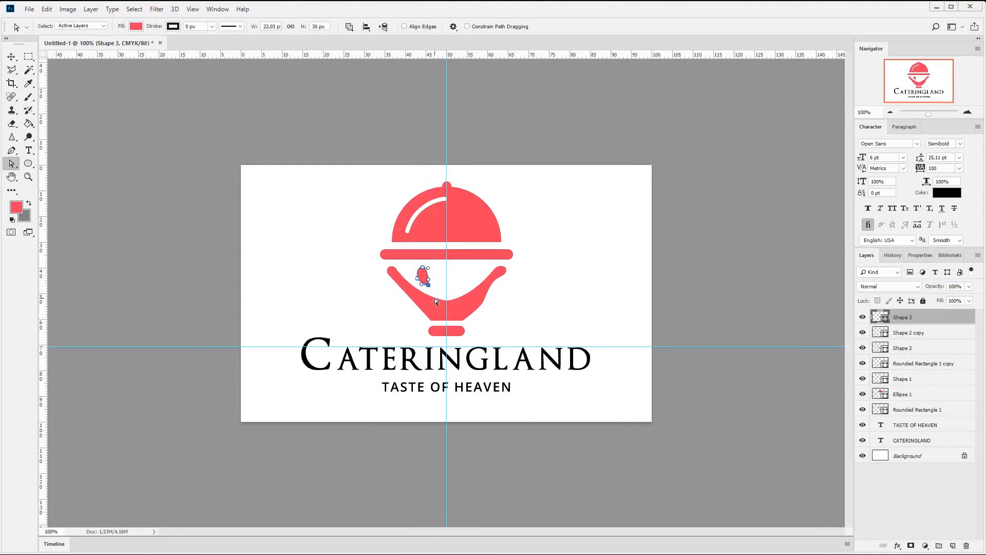
left_click(12, 57)
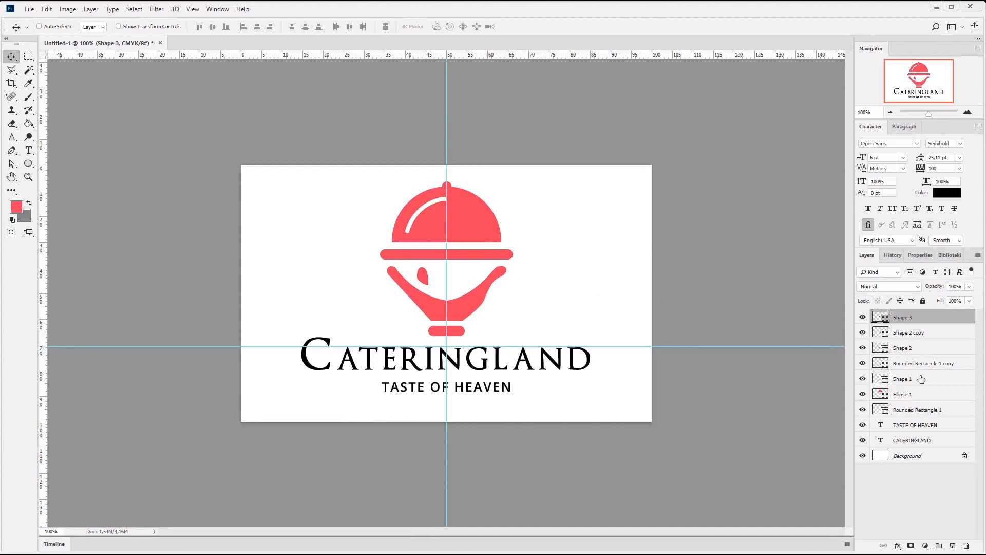
- Identify the left half of the stand by toggling its layer's visibility, and delete that half
left_click(919, 349)
left_click(863, 348)
left_click(863, 348)
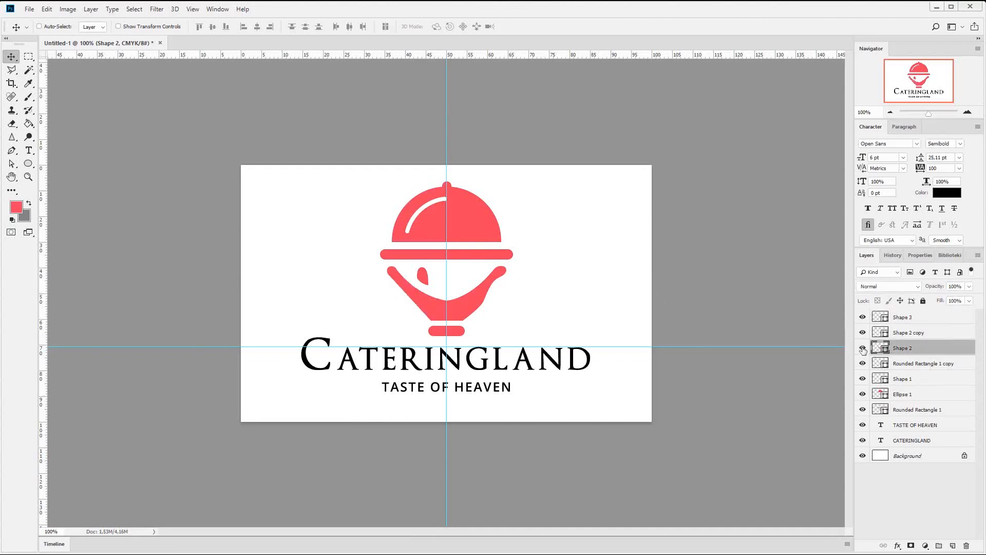
left_click(11, 163)
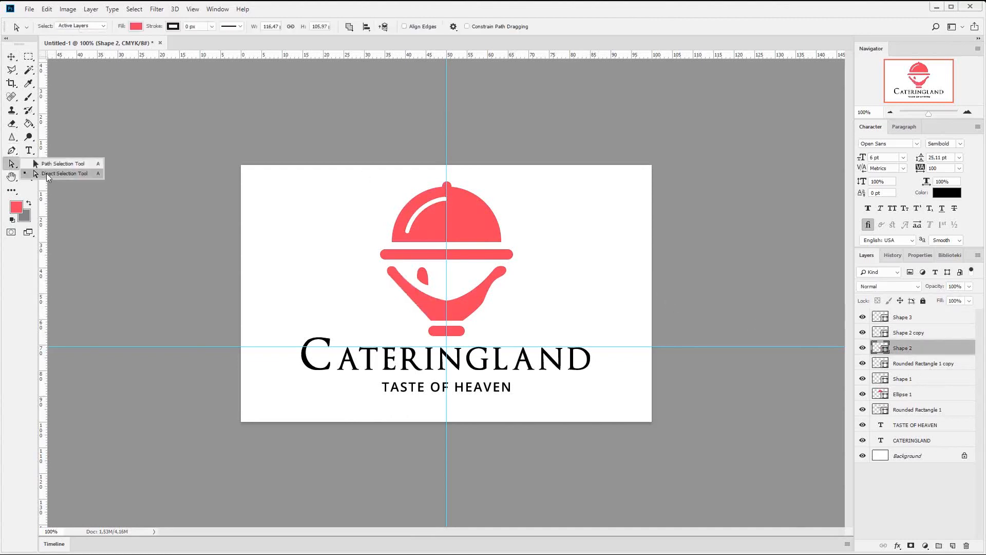
left_click(46, 174)
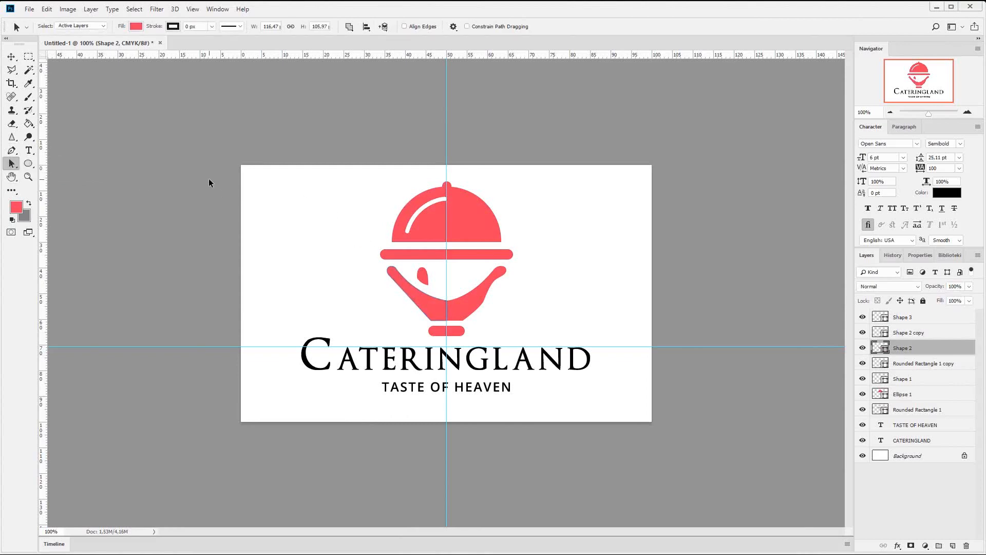
left_click_drag(209, 178, 643, 363)
key("Delete")
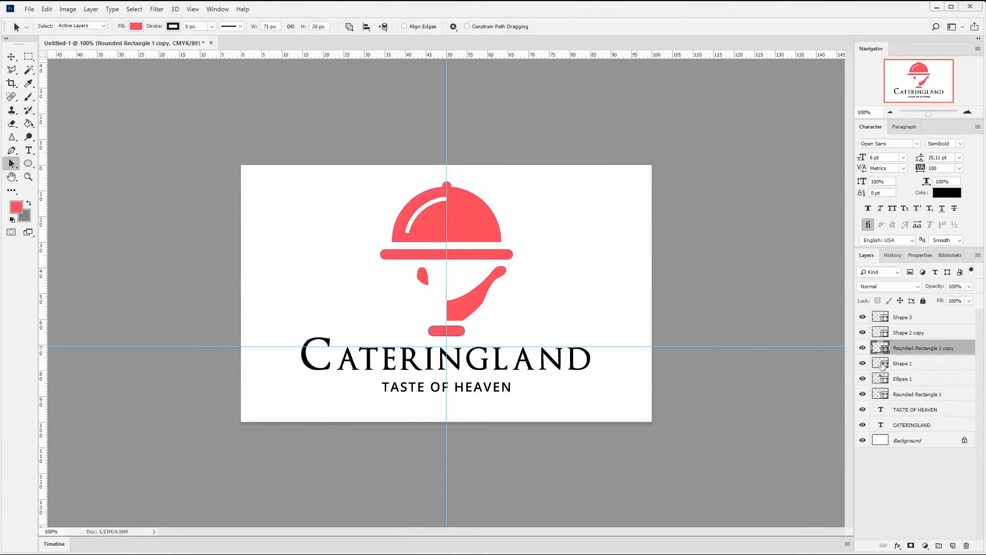
- Paste the cut left half of the stand into the right half's shape layer and merge the shape components
left_click(914, 335)
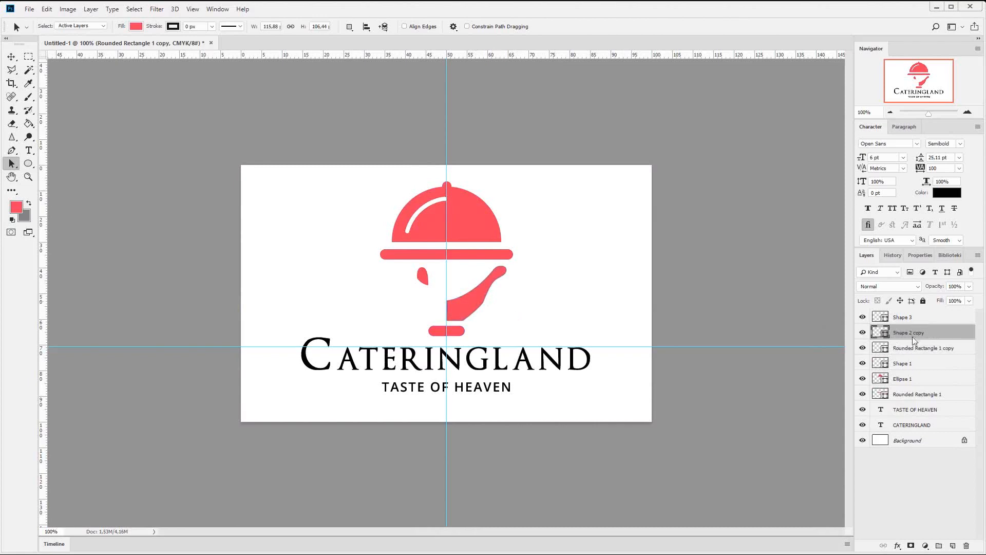
left_click_drag(208, 202, 754, 368)
key("ctrl+v")
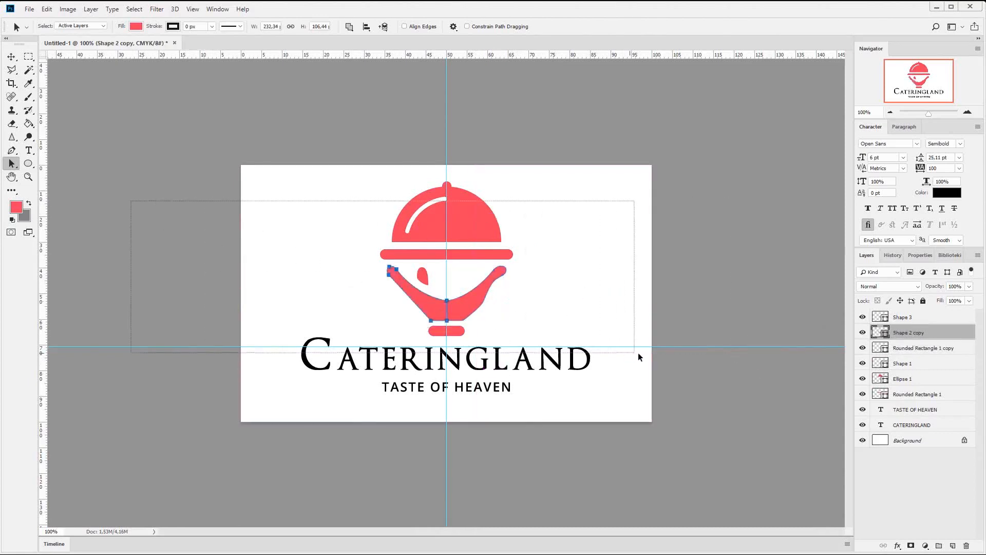
left_click(349, 26)
left_click(397, 94)
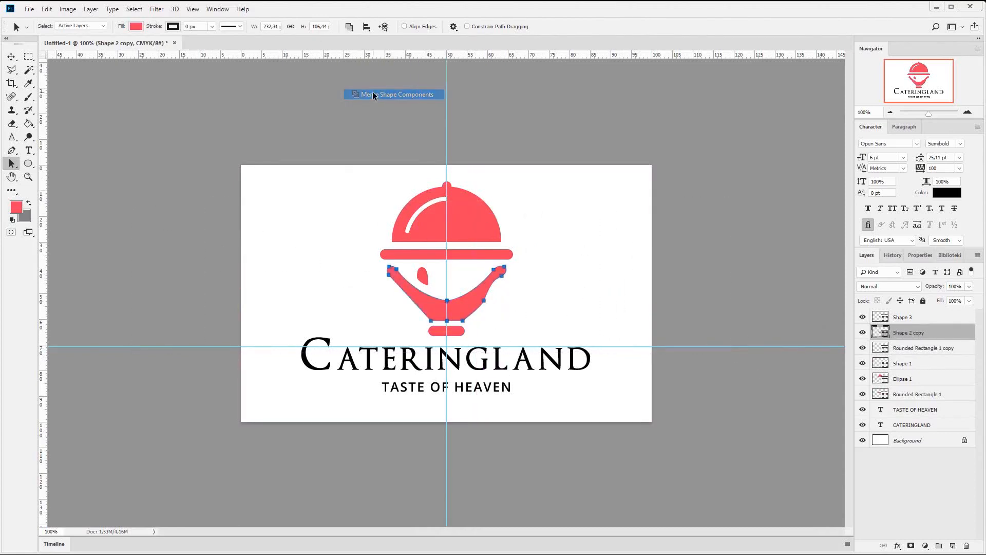
- Delete the middle anchor point on the upper curve of the merged stand
left_click(968, 111)
left_click(968, 112)
left_click(968, 112)
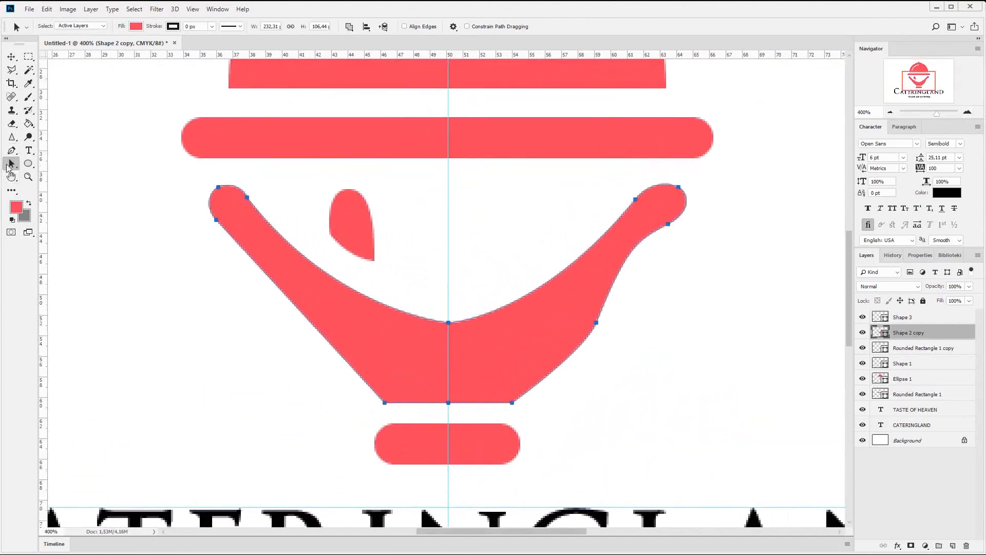
right_click(11, 164)
left_click(52, 175)
mouse_move(448, 322)
left_mouse_down()
mouse_move(430, 320)
mouse_move(461, 318)
mouse_move(448, 323)
left_mouse_up()
left_click_drag(11, 151, 11, 151)
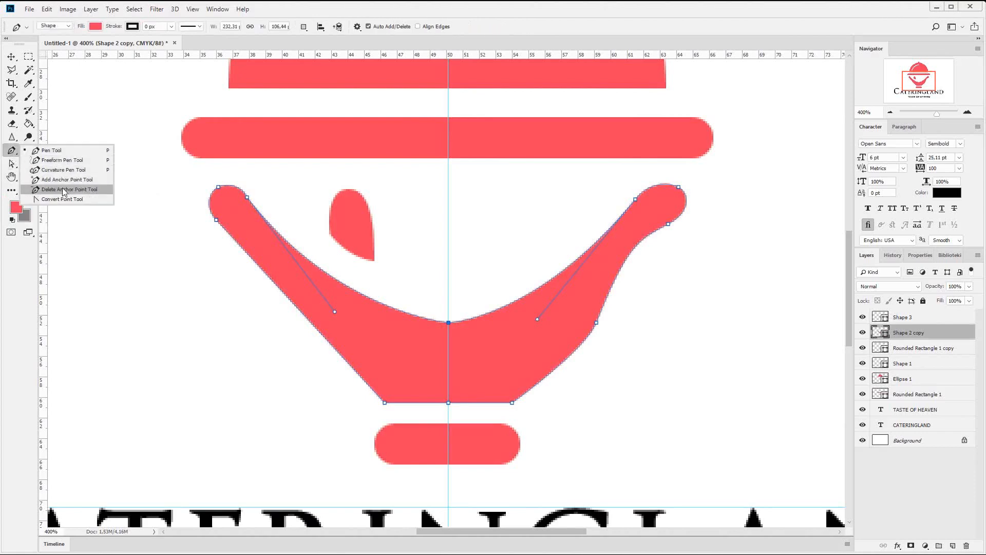
left_click(64, 190)
left_click(448, 322)
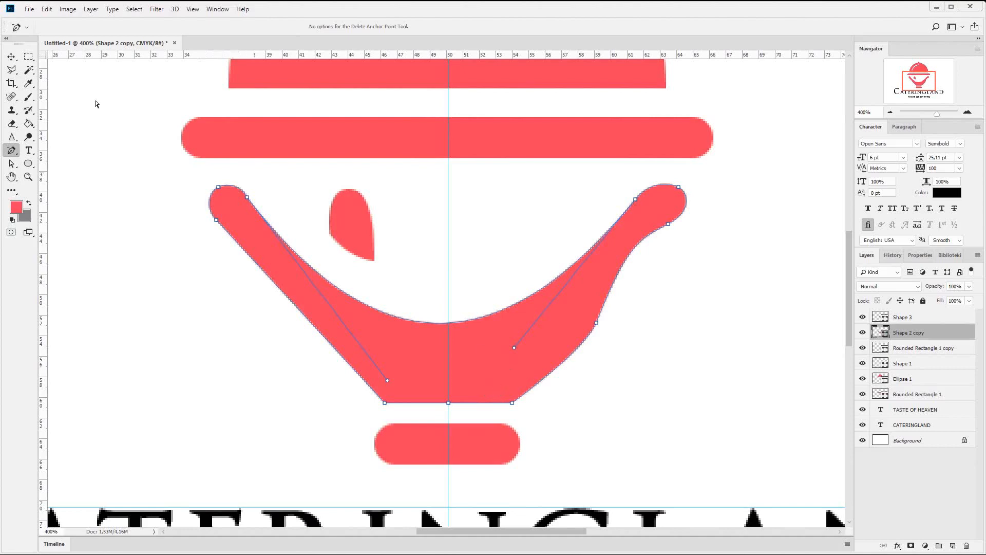
- Adjust the left curve handle of the stand's upper edge to even out the curve, and check the whole logo
key("v")
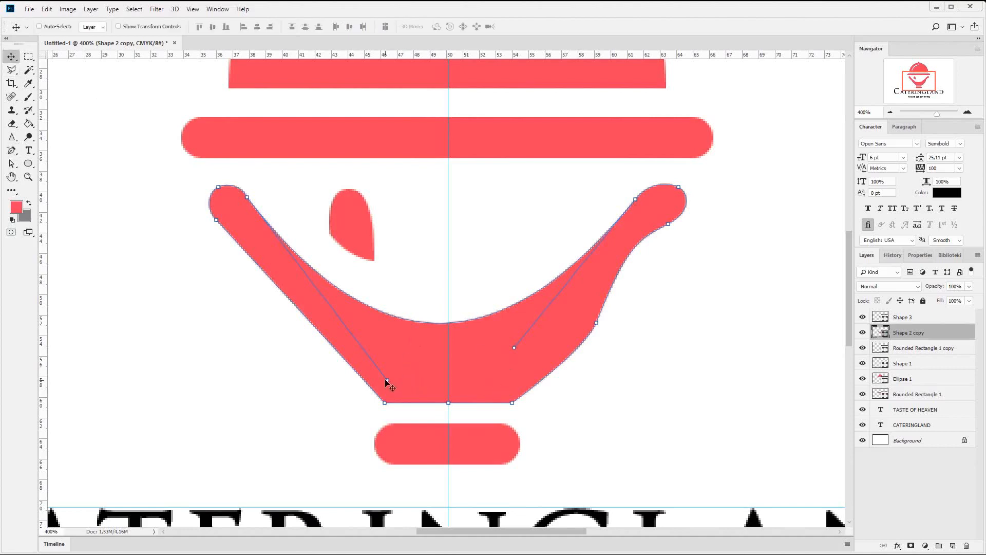
left_click(11, 163)
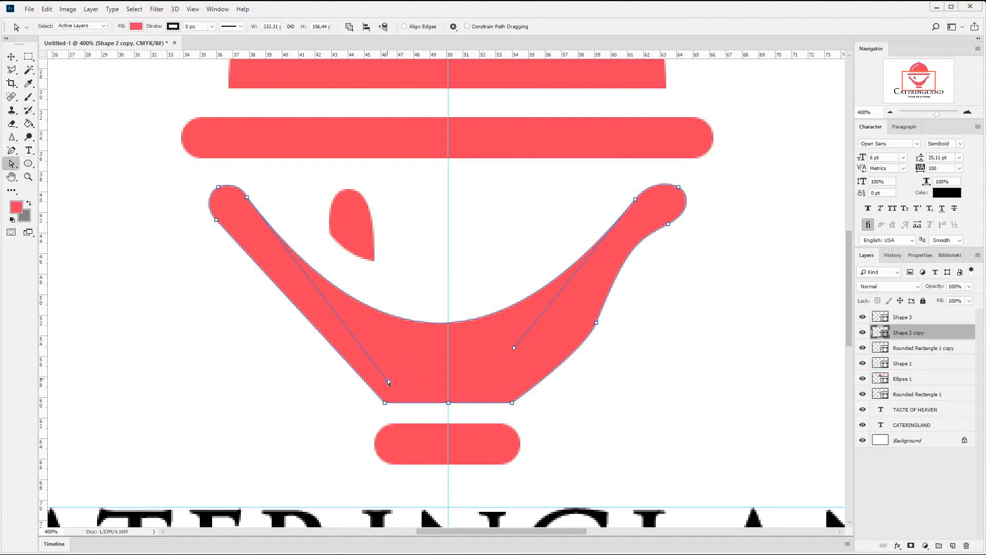
left_click_drag(388, 381, 403, 378)
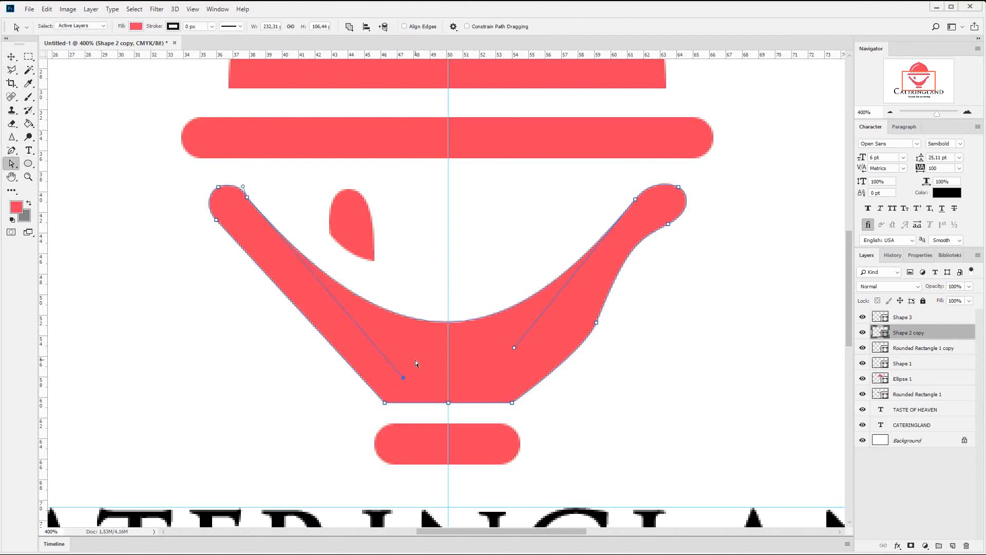
left_click(892, 113)
left_click(891, 112)
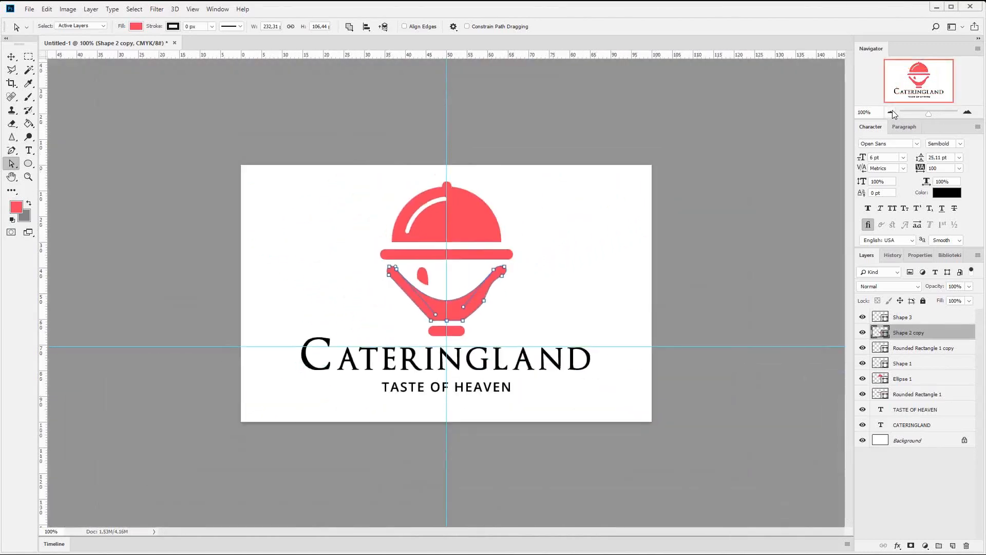
- Try to free-transform the small red shape and the stand together
left_click(11, 56)
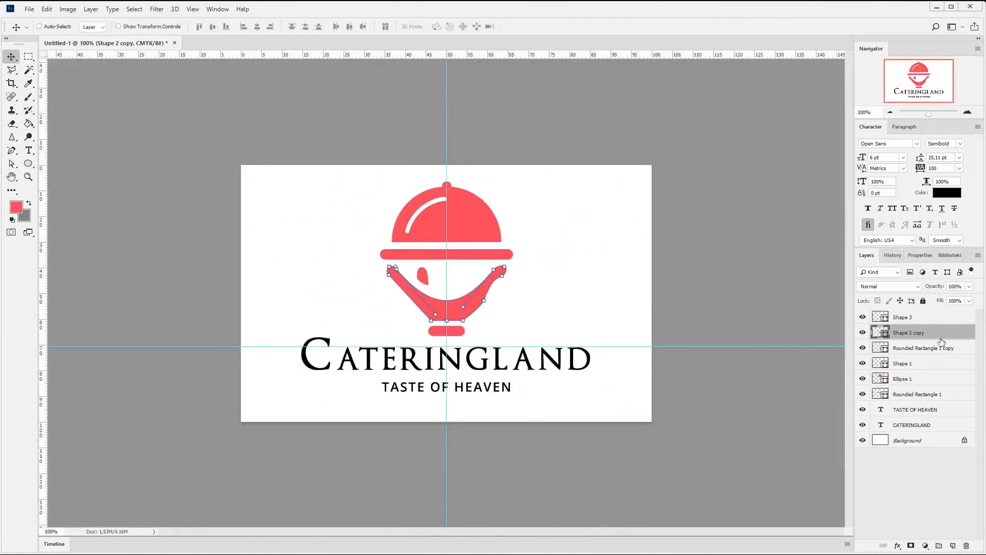
left_click(945, 322)
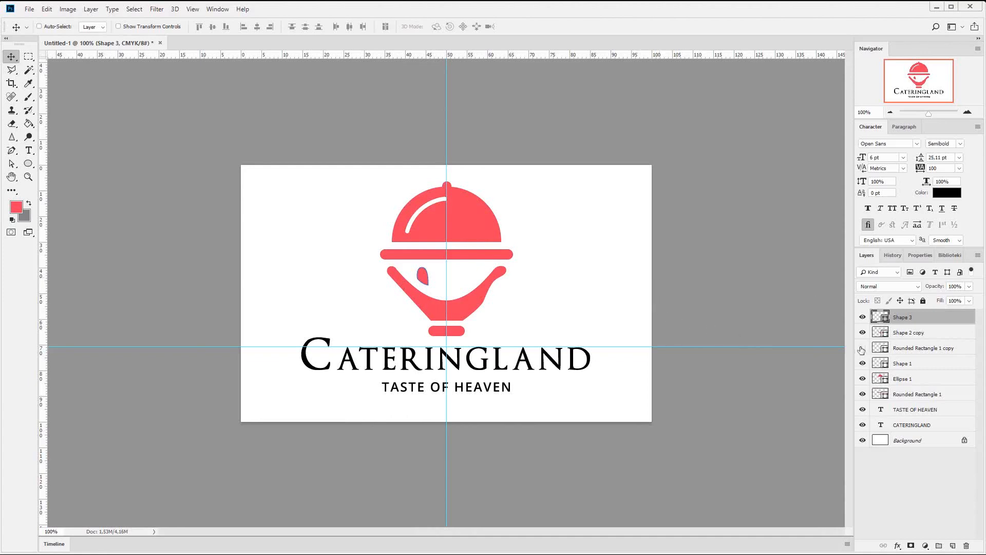
left_click(917, 335, "ctrl")
key("ctrl+t")
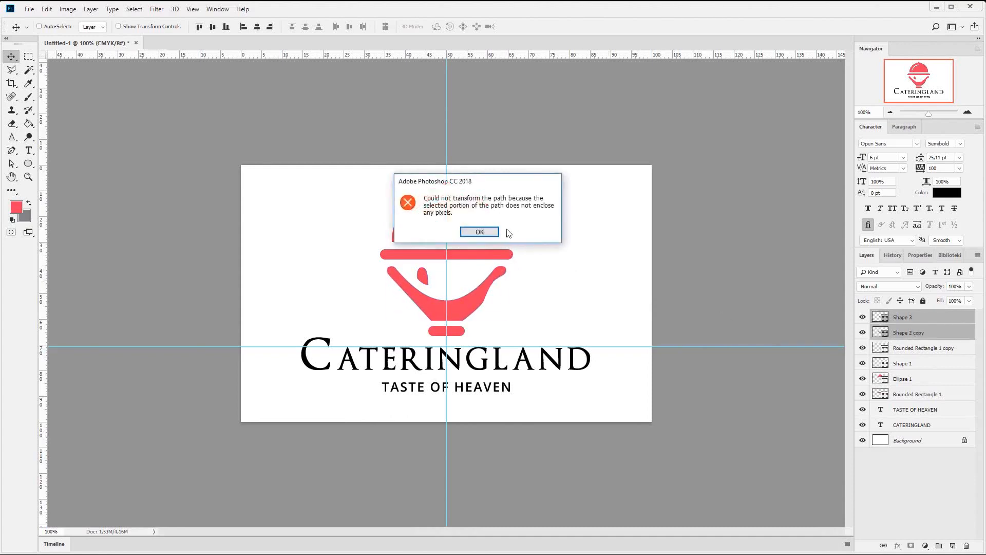
left_click(482, 230)
- Move the small red shape's path from its own layer into the stand's layer and merge the shape components
left_click(922, 320, "ctrl")
left_click(921, 320)
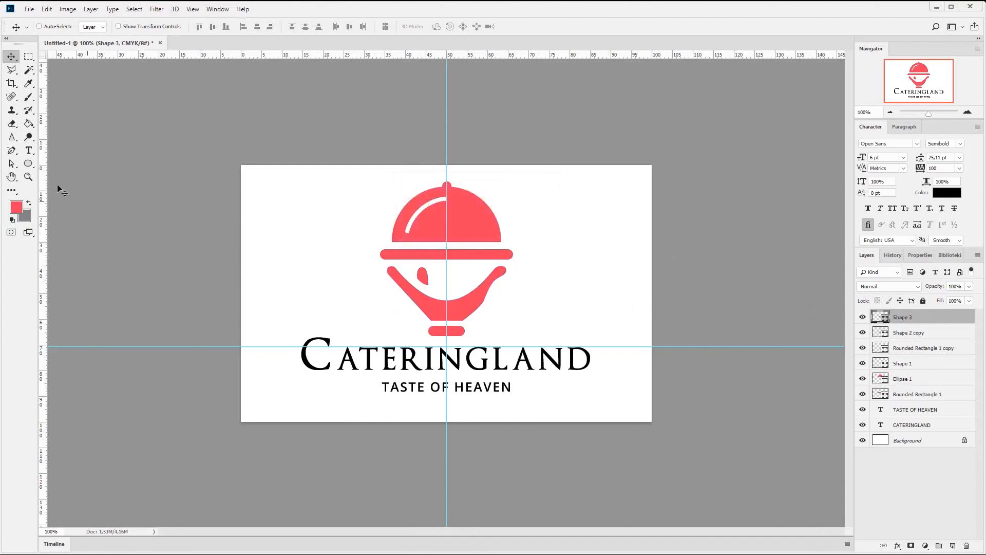
left_click(11, 163)
left_click(59, 168)
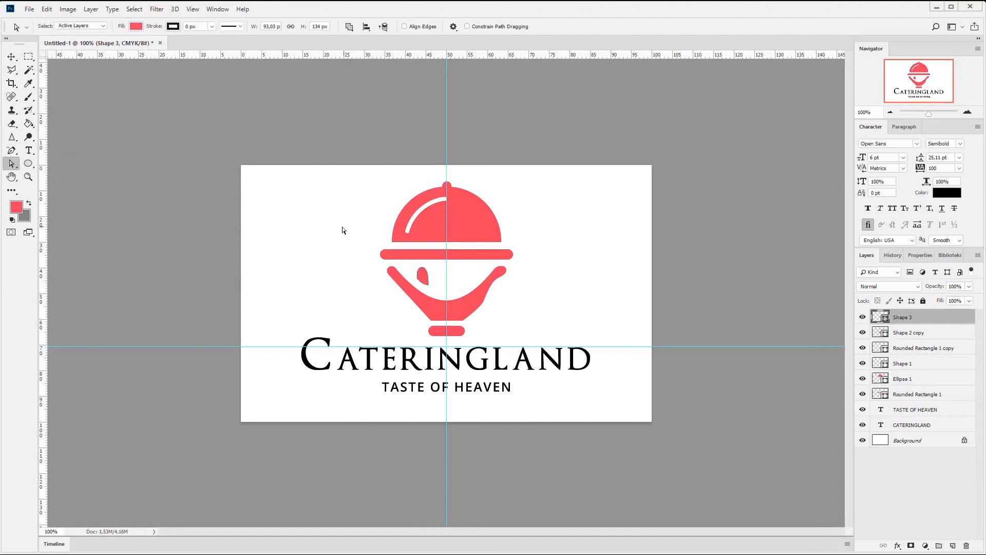
left_click_drag(298, 227, 601, 347)
key("Delete")
left_click_drag(329, 218, 530, 314)
key("ctrl+v")
left_click_drag(317, 196, 553, 331)
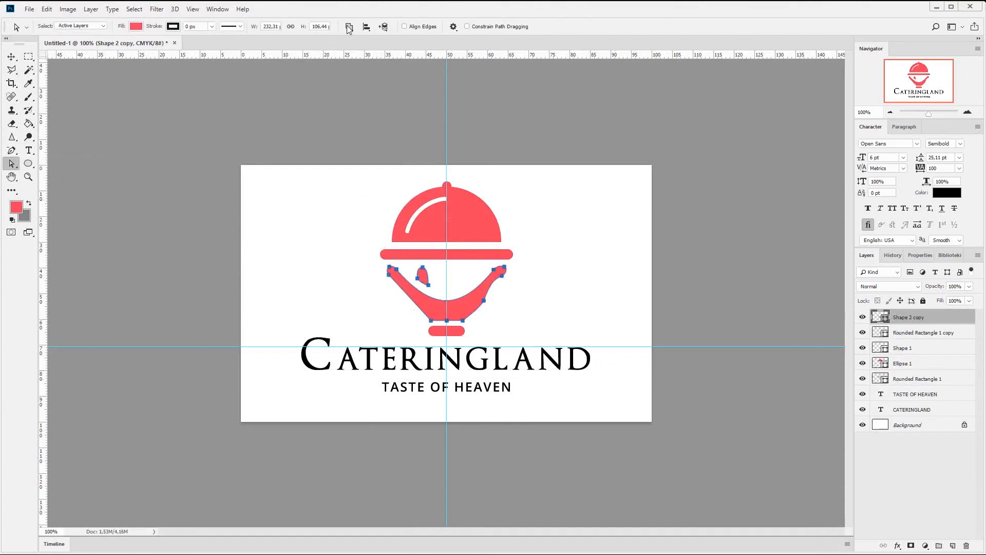
left_click(349, 28)
left_click(383, 98)
- Scale down the stand together with its small red shape using Free Transform
left_click(12, 57)
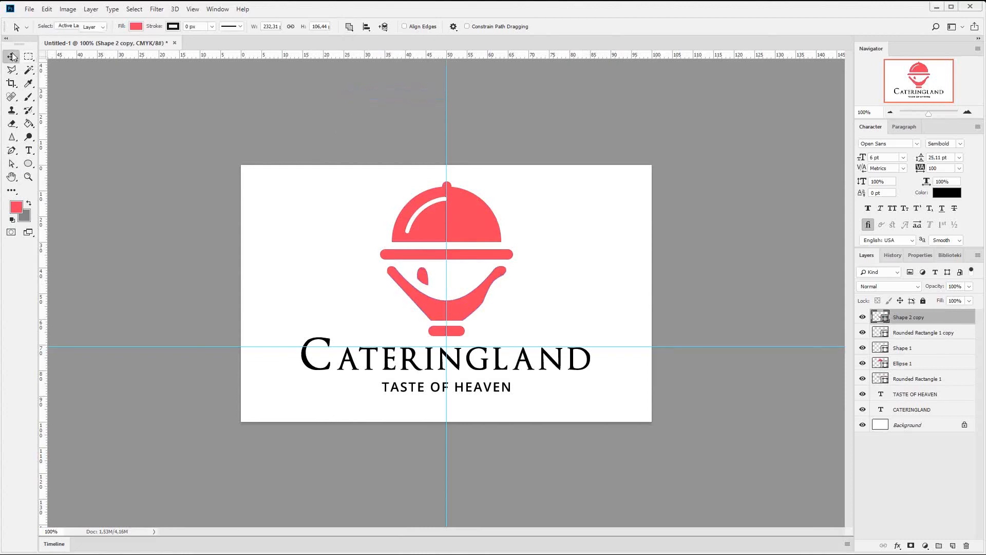
key("ctrl+t")
left_click_drag(509, 264, 528, 294)
key("Return")
- Raise the short red base to sit close beneath the reduced stand, and fine-tune their vertical position under the plate
left_click(900, 333, "shift")
key("Down")
key("Down")
key("Down")
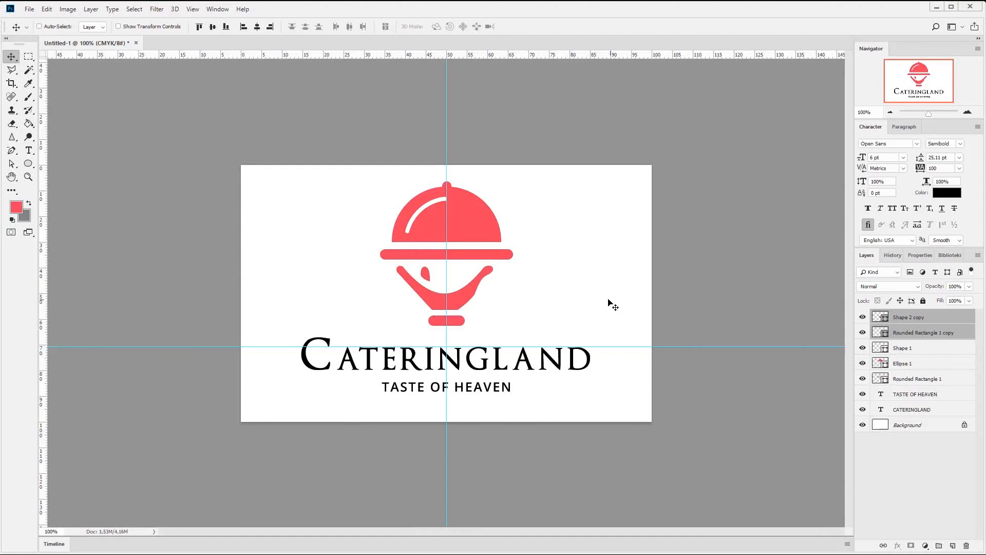
- Move the CATERINGLAND and TASTE OF HEAVEN texts up together, leaving a small gap below the emblem's base
left_click(915, 394)
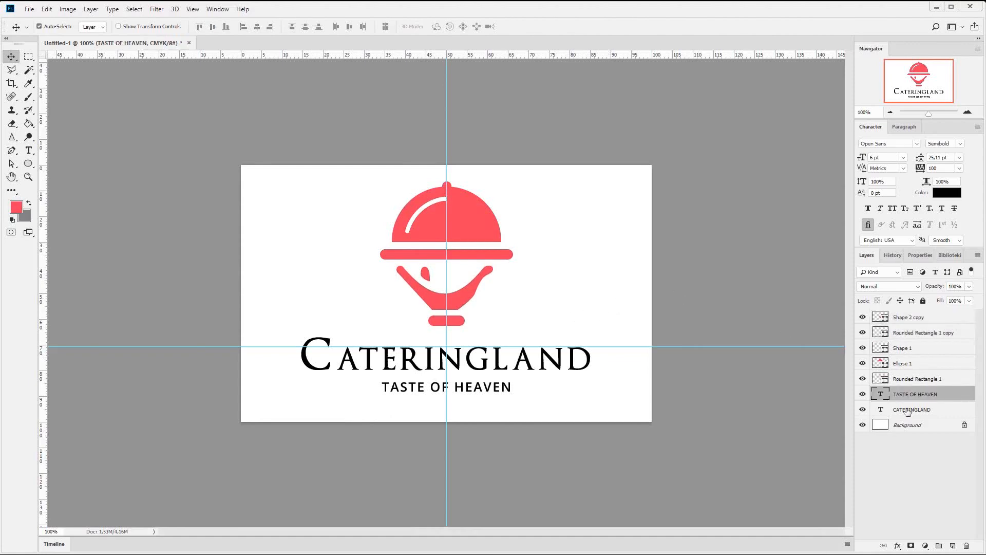
left_click(912, 409, "shift")
left_click_drag(552, 375, 553, 365)
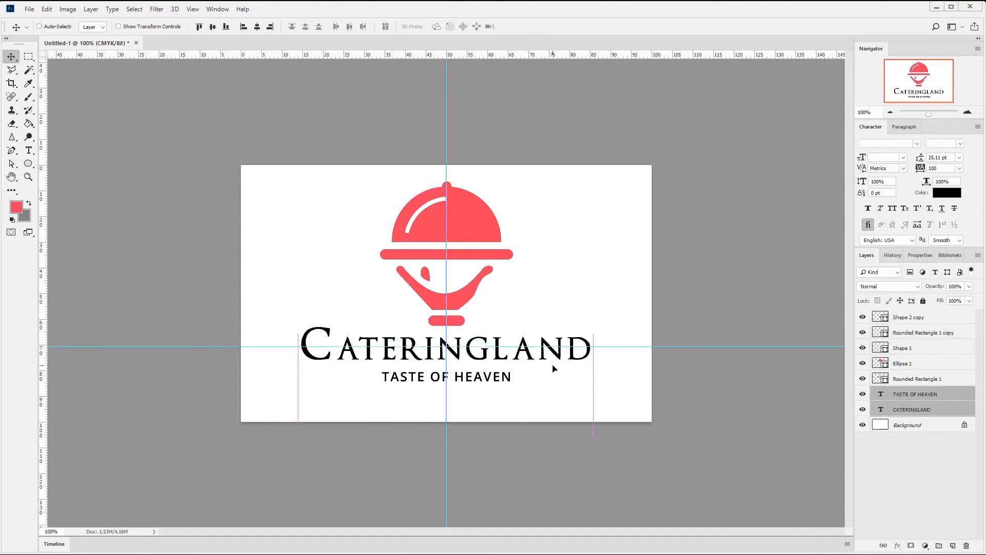
key("Down")
key("Down")
key("Down")
key("Down")
key("Down")
key("Down")
key("Down")
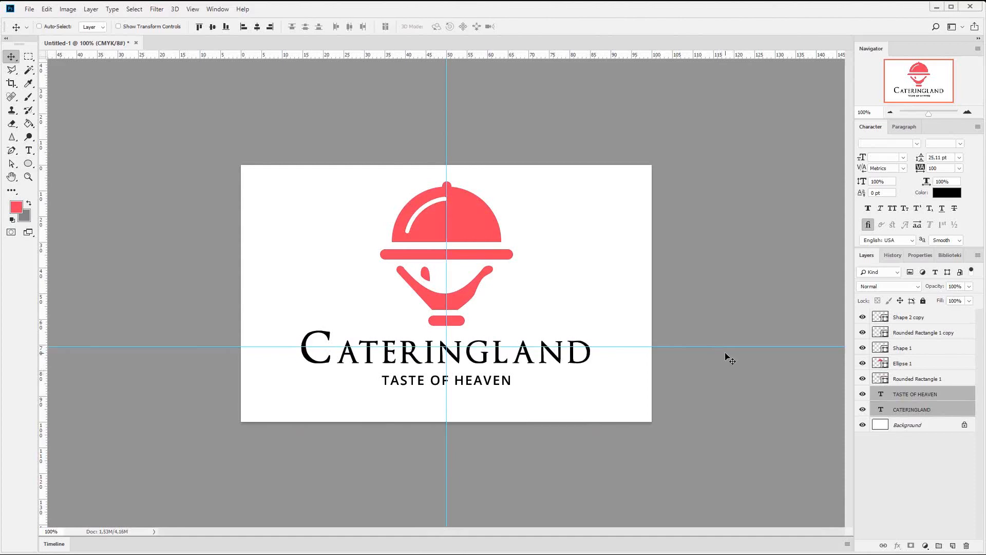
- Remove the vertical and horizontal guides, and group all logo layers except the Background
left_click_drag(446, 131, 20, 112)
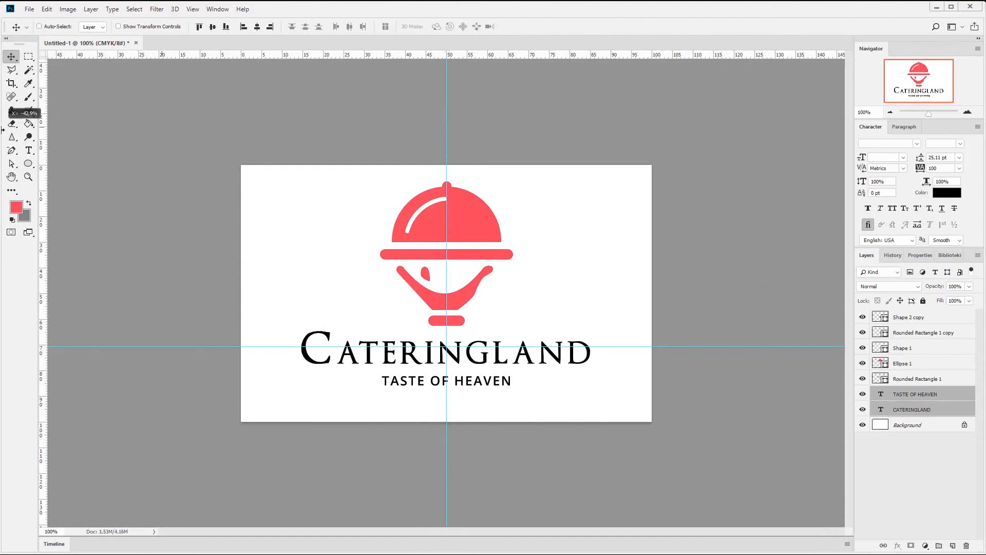
left_click_drag(729, 347, 722, 7)
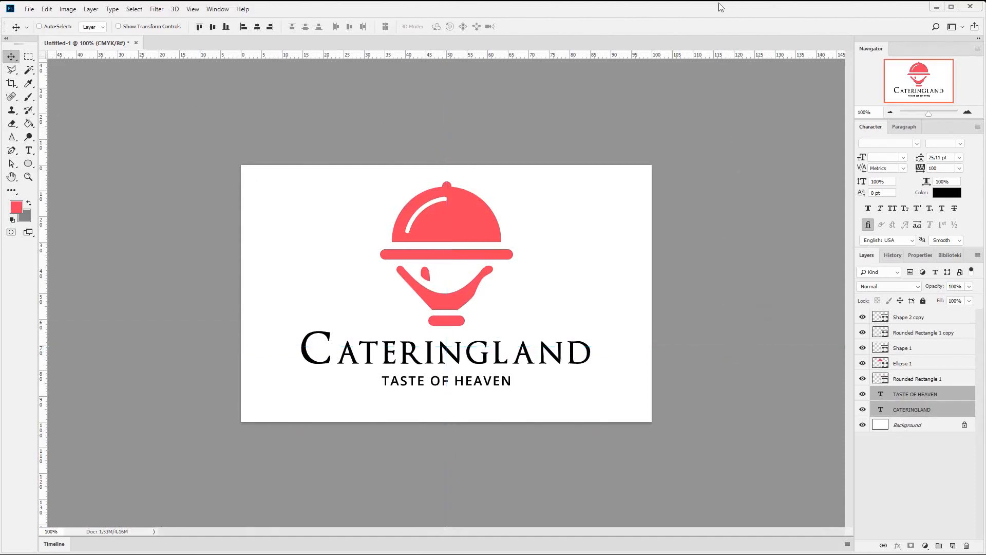
left_click(920, 318, "shift")
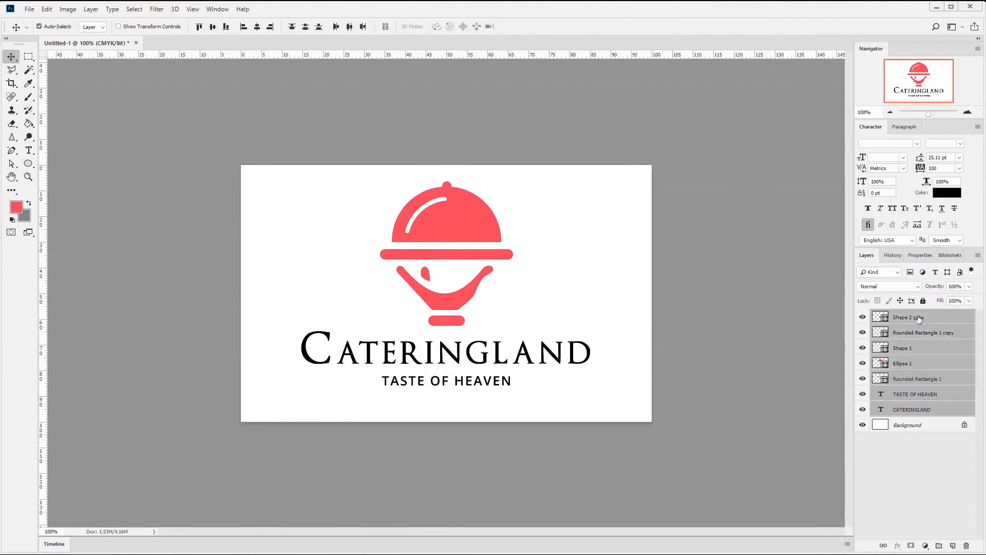
left_click(941, 546)
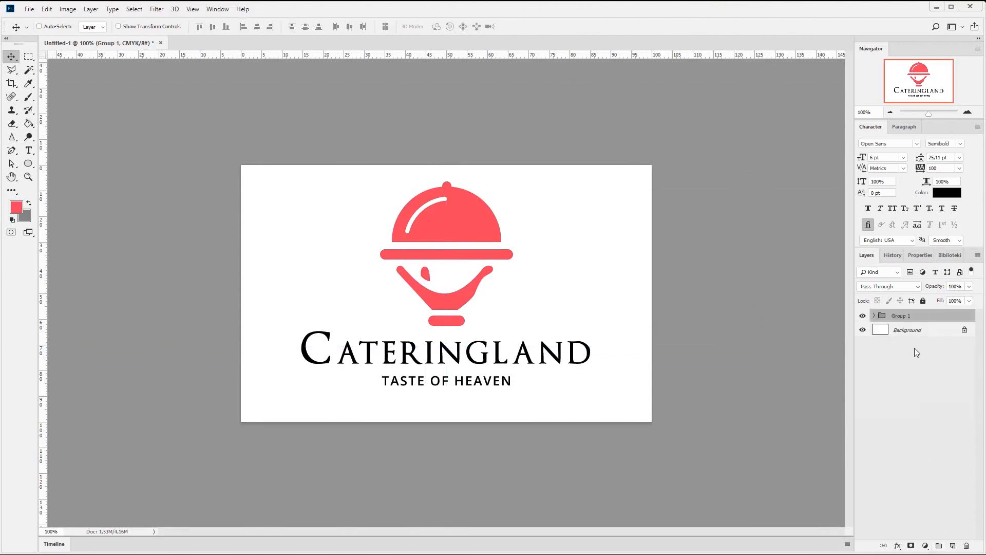
- Set the view magnification to 160% to examine the finished logo
key("ctrl+plus")
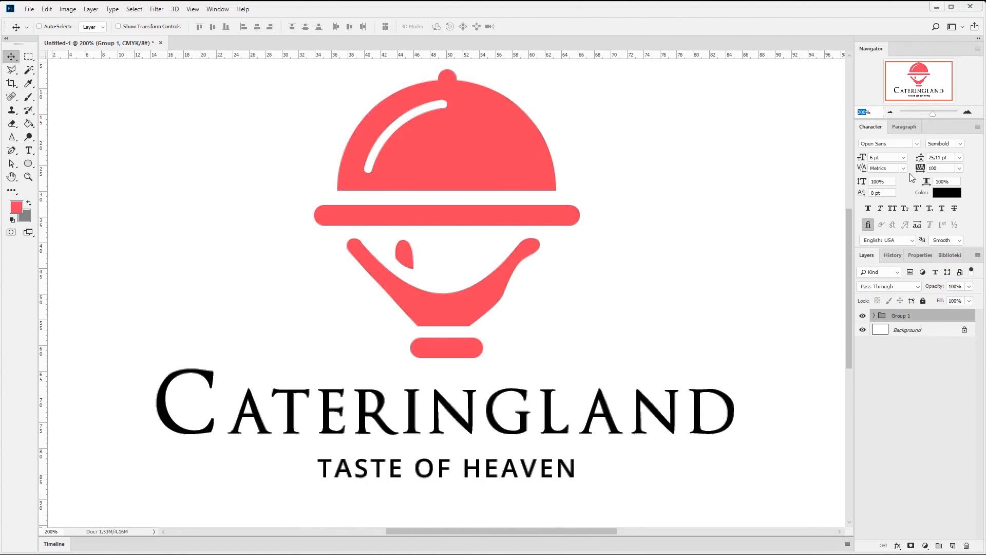
type("1")
type("60")
key("Return")
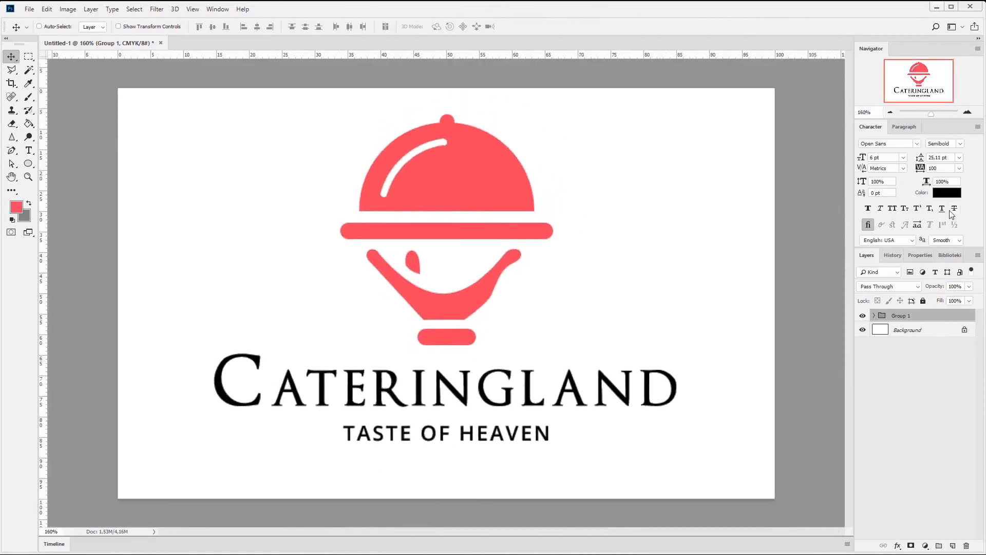